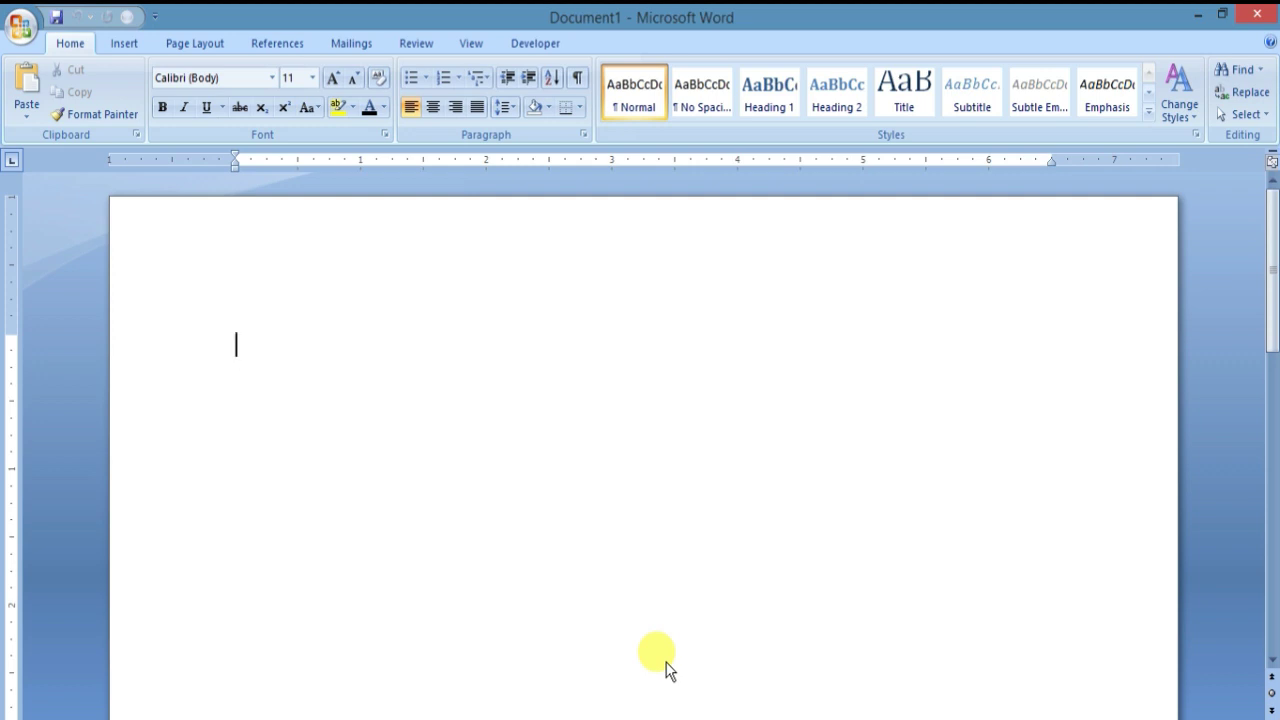
Open the Header gallery from the Insert tab to see the built-in header designs
{"action": "left_click", "coordinate": [124, 44]}
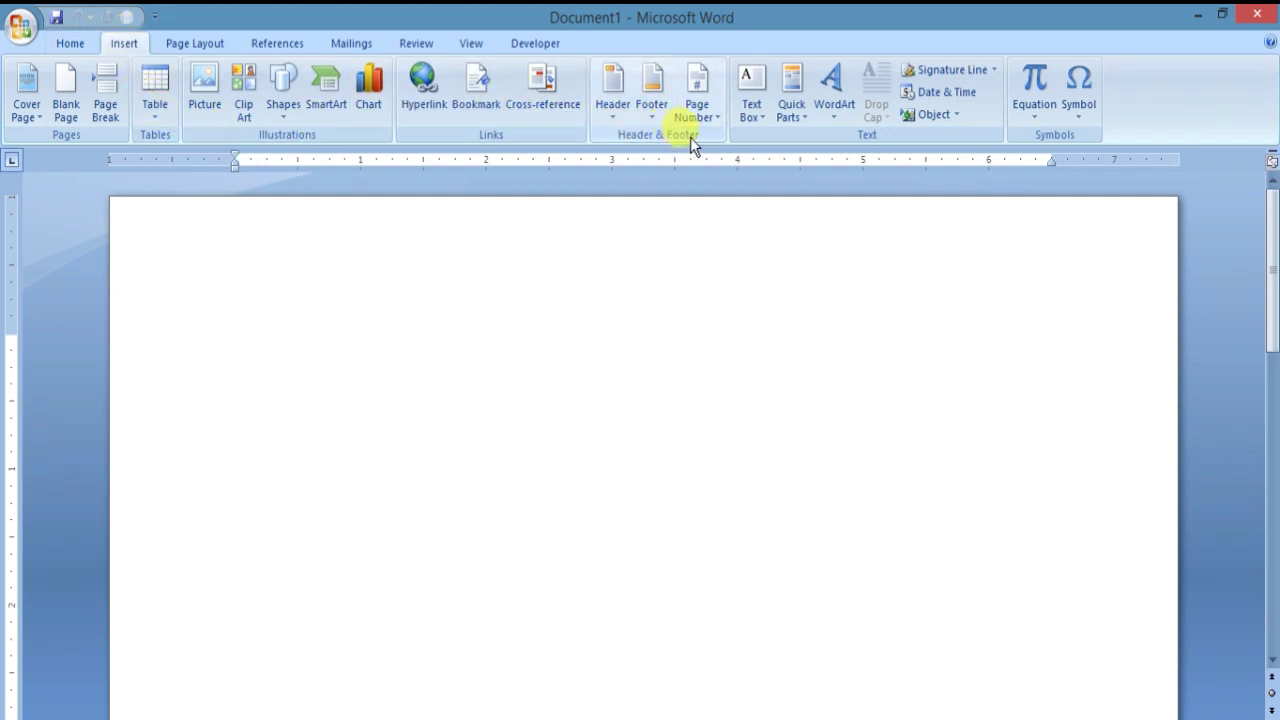
{"action": "left_click", "coordinate": [617, 97]}
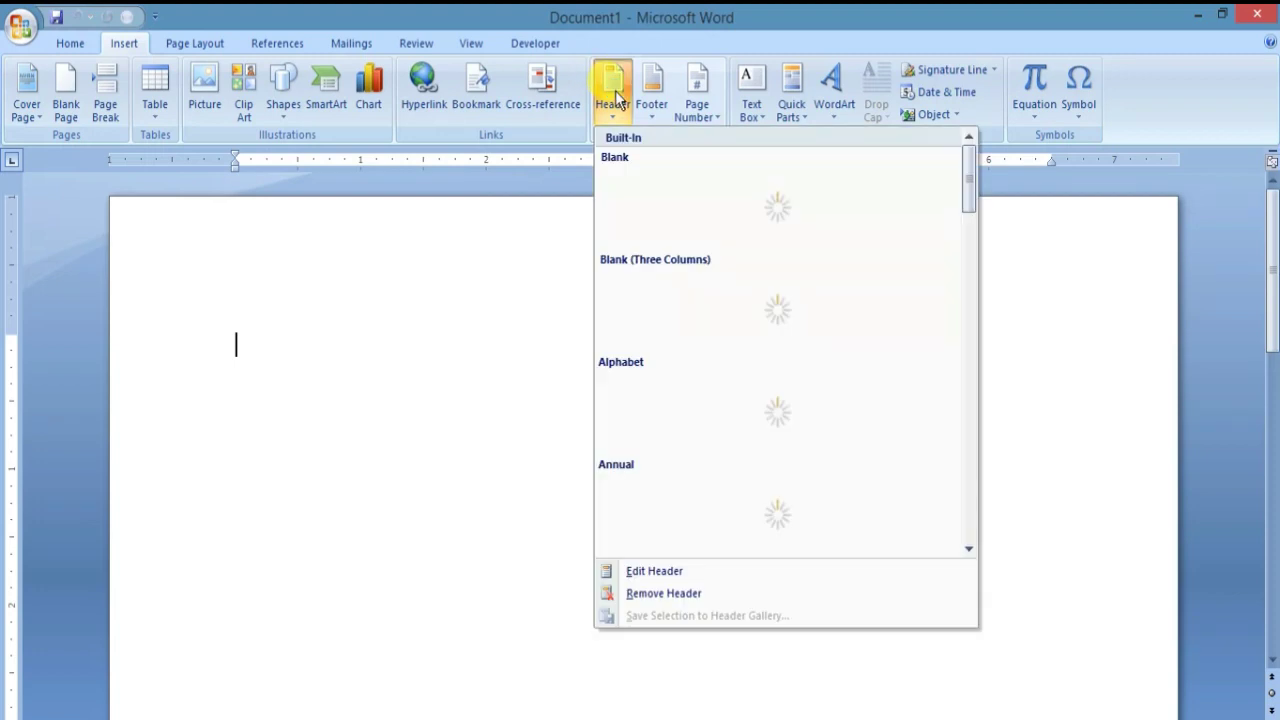
Scroll the Header gallery and insert the Austere (Odd Page) header
{"action": "mouse_move", "coordinate": [971, 210]}
{"action": "left_mouse_down"}
{"action": "mouse_move", "coordinate": [951, 500]}
{"action": "mouse_move", "coordinate": [937, 471]}
{"action": "mouse_move", "coordinate": [952, 452]}
{"action": "mouse_move", "coordinate": [943, 266]}
{"action": "mouse_move", "coordinate": [962, 195]}
{"action": "mouse_move", "coordinate": [944, 252]}
{"action": "left_mouse_up"}
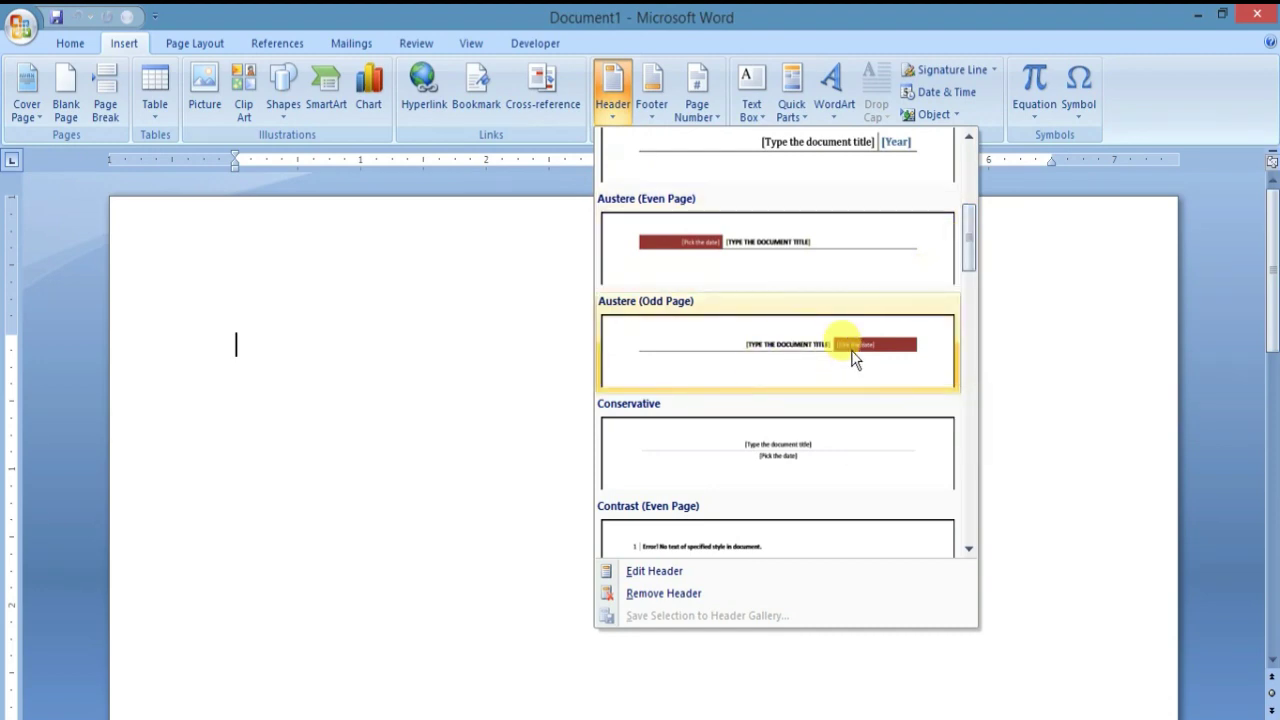
{"action": "left_click", "coordinate": [851, 350]}
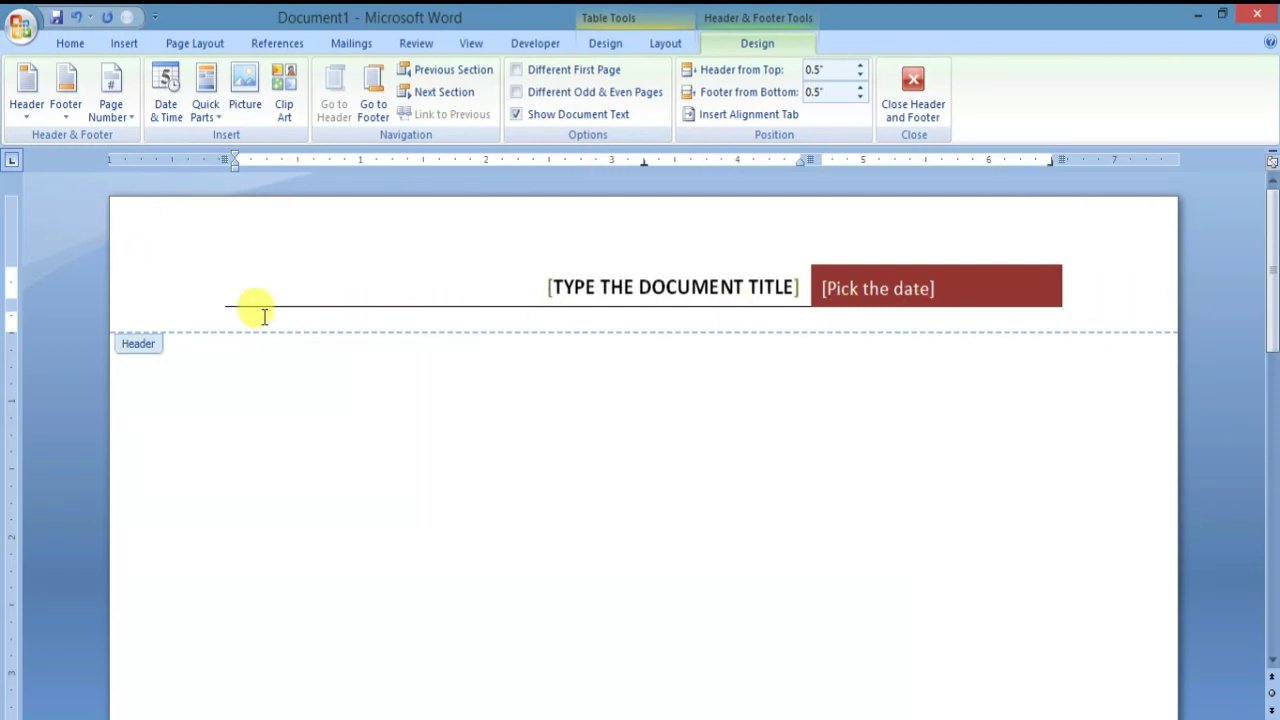
{"action": "mouse_move", "coordinate": [673, 287]}
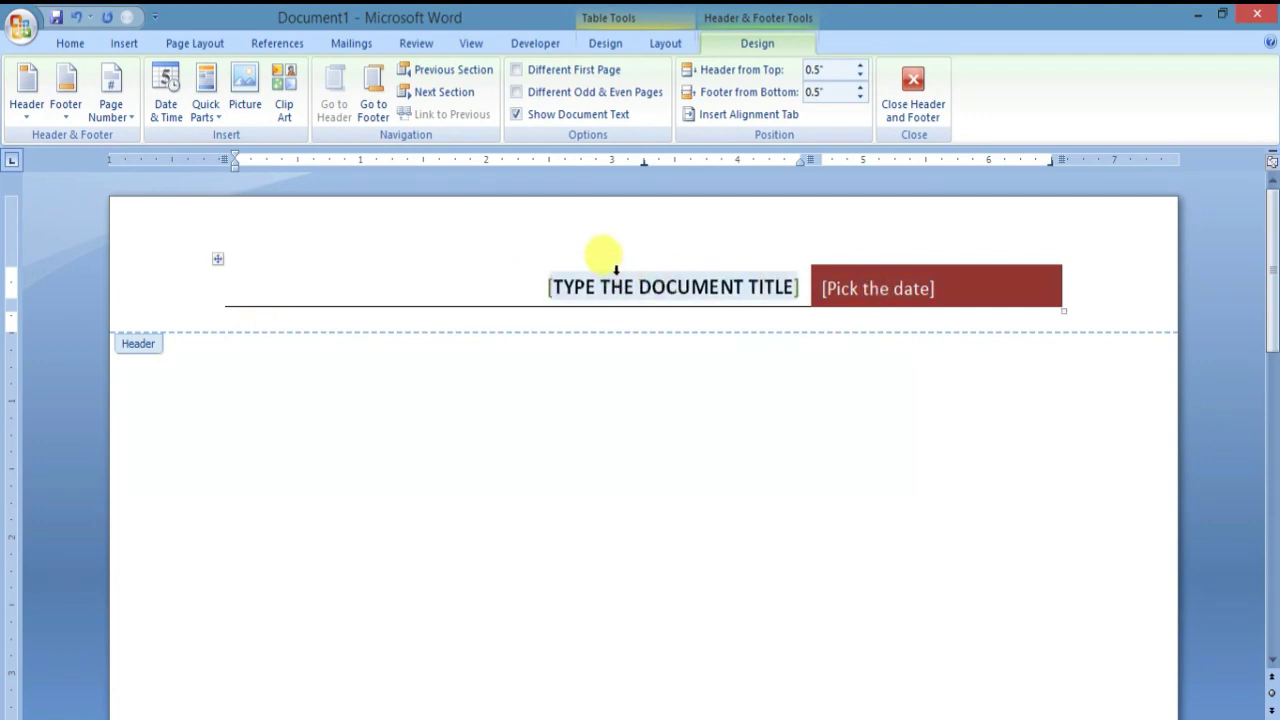
Replace the header's title placeholder with MICROSOFT WORD
{"action": "left_click", "coordinate": [700, 289]}
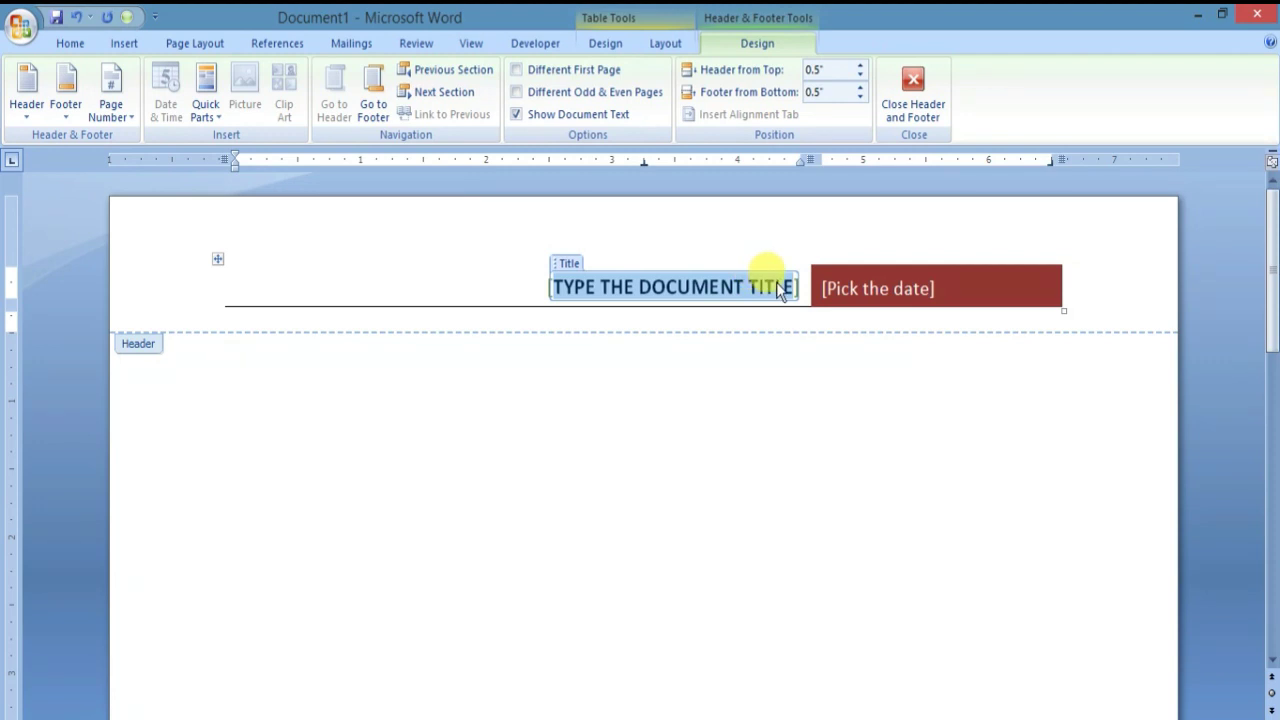
{"action": "key", "text": "Delete"}
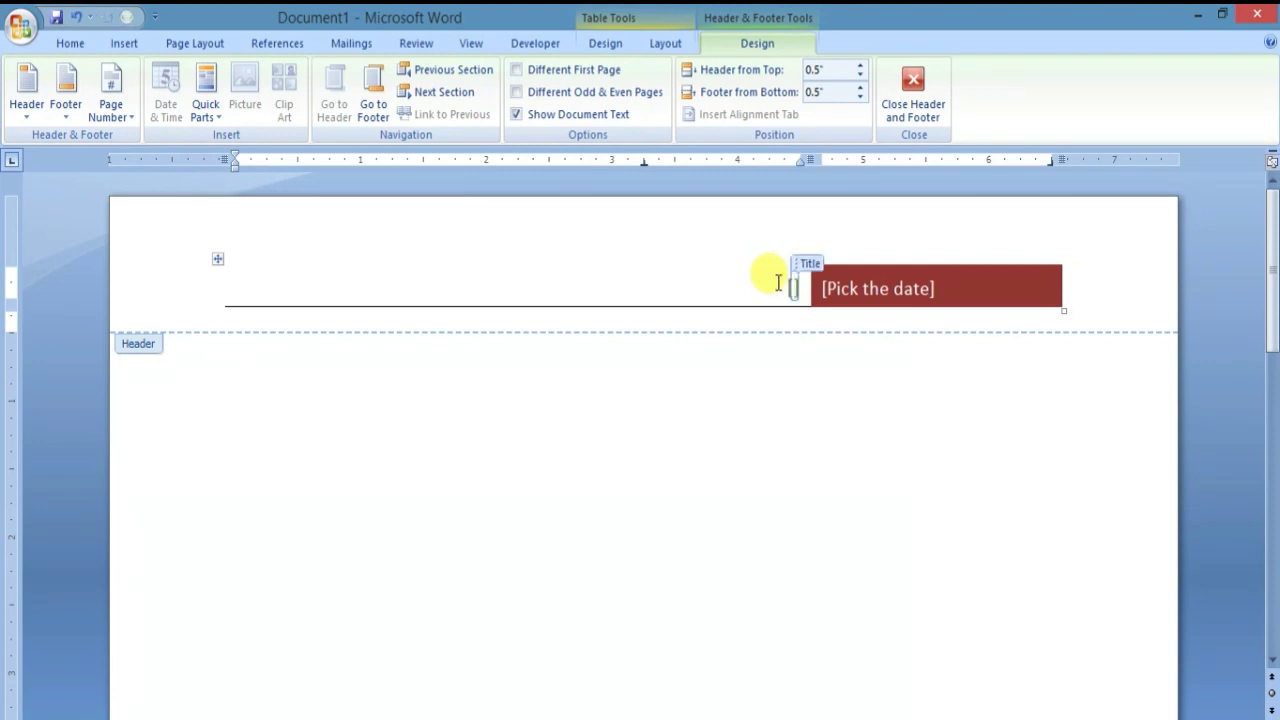
{"action": "type", "text": "MICROSOF"}
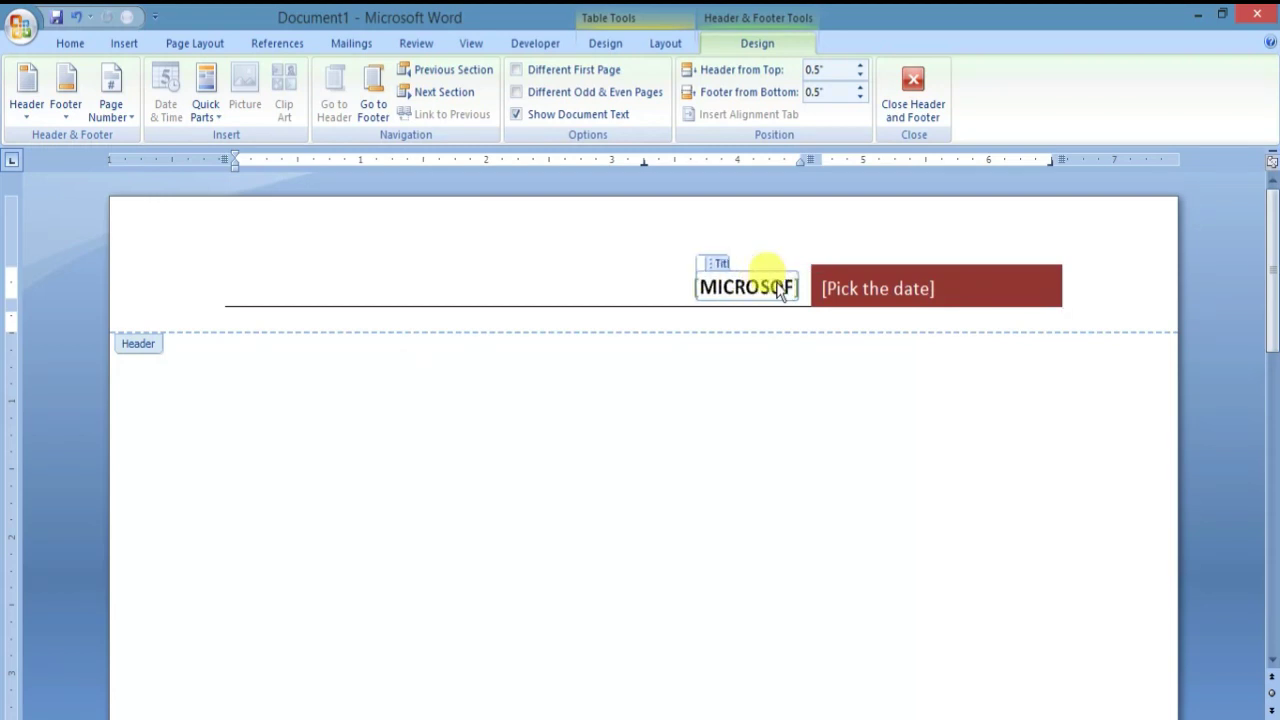
{"action": "type", "text": "T WORD"}
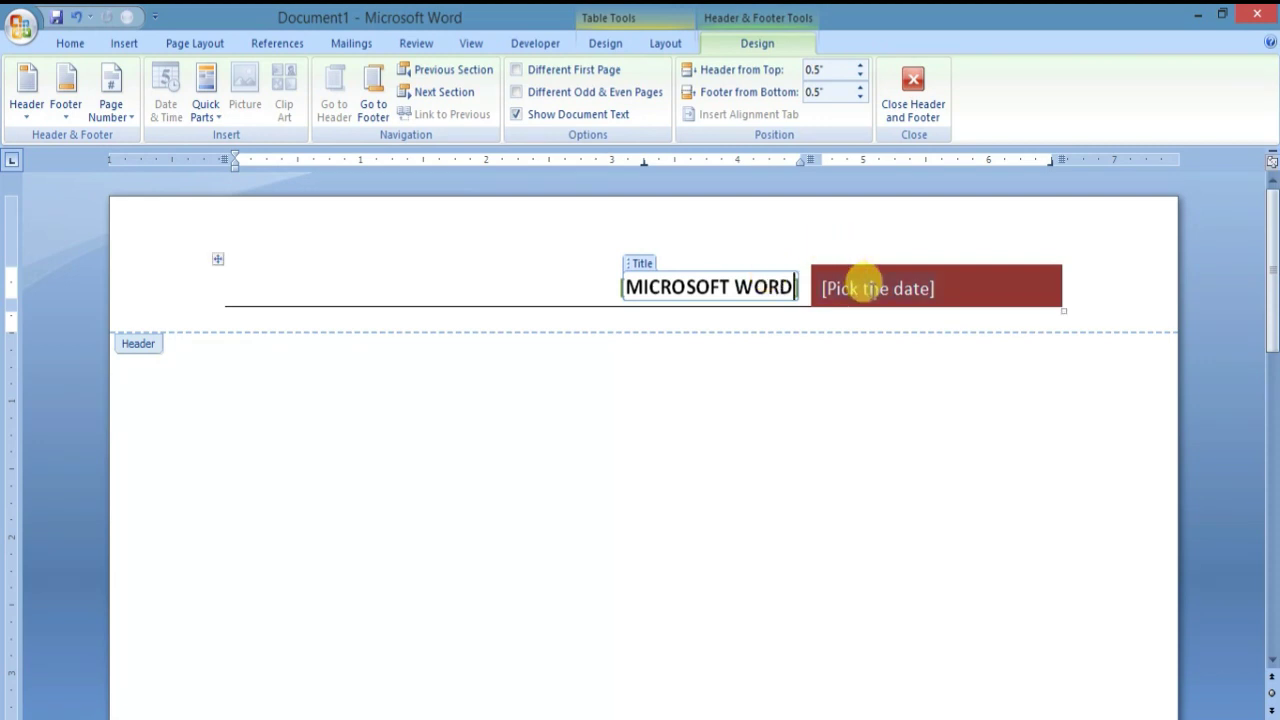
{"action": "left_click", "coordinate": [865, 290]}
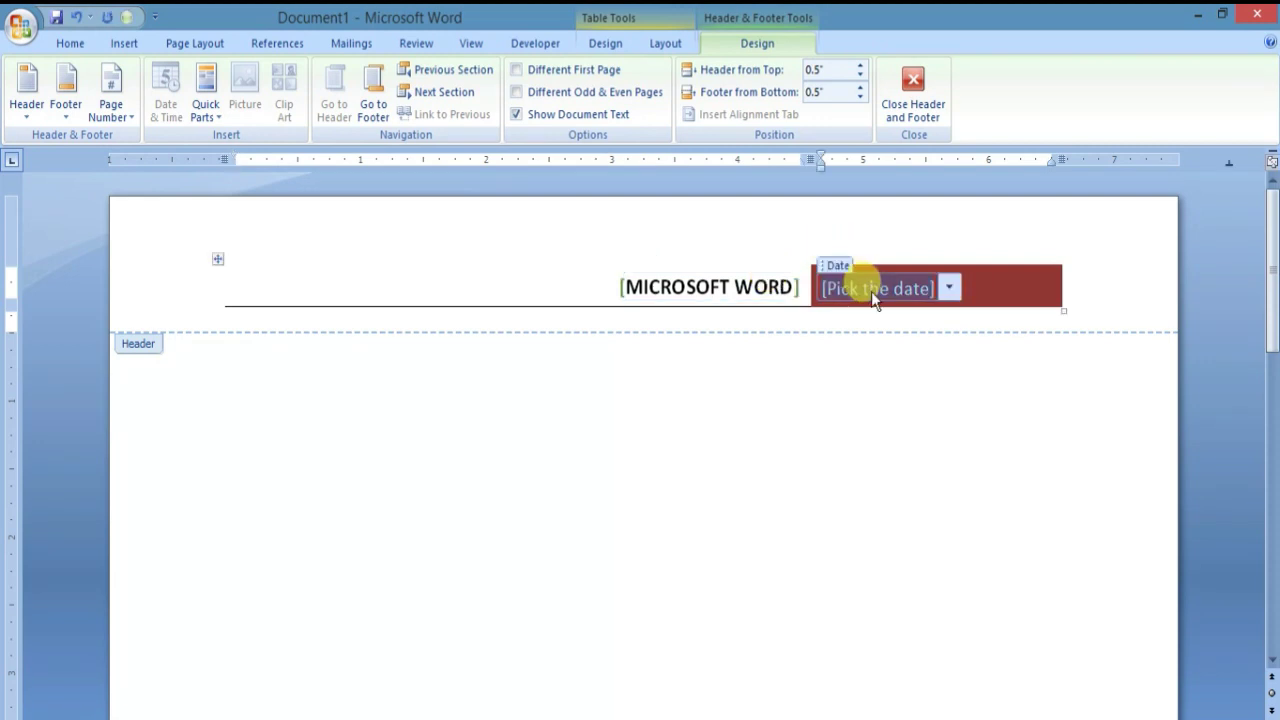
Pick April 16, 2020 in the header's date box calendar
{"action": "left_click", "coordinate": [950, 290]}
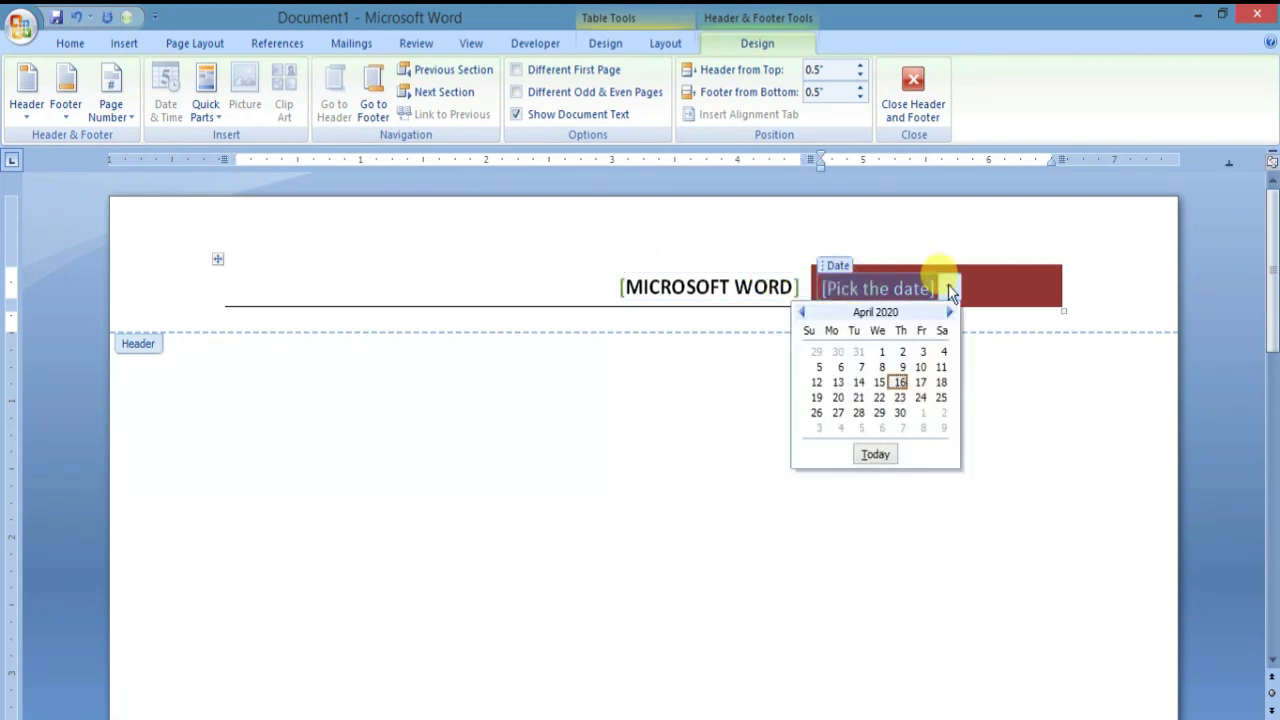
{"action": "left_click", "coordinate": [875, 454]}
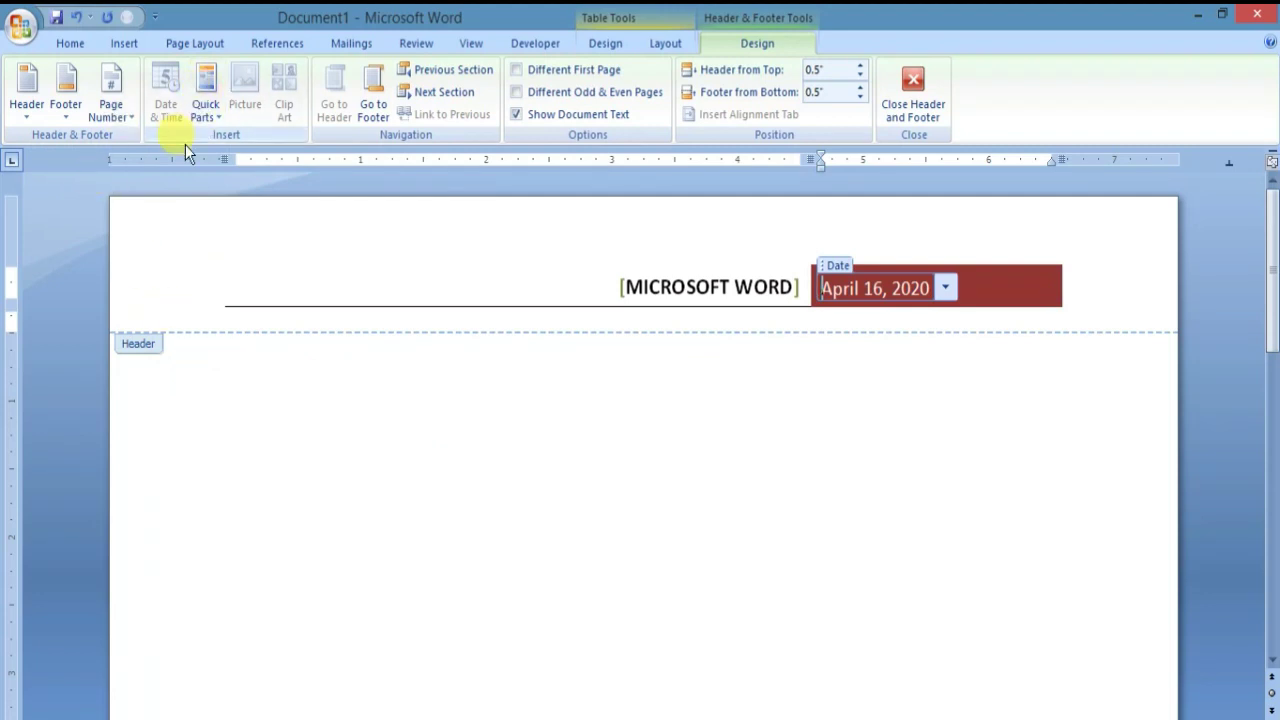
{"action": "left_click", "coordinate": [839, 266]}
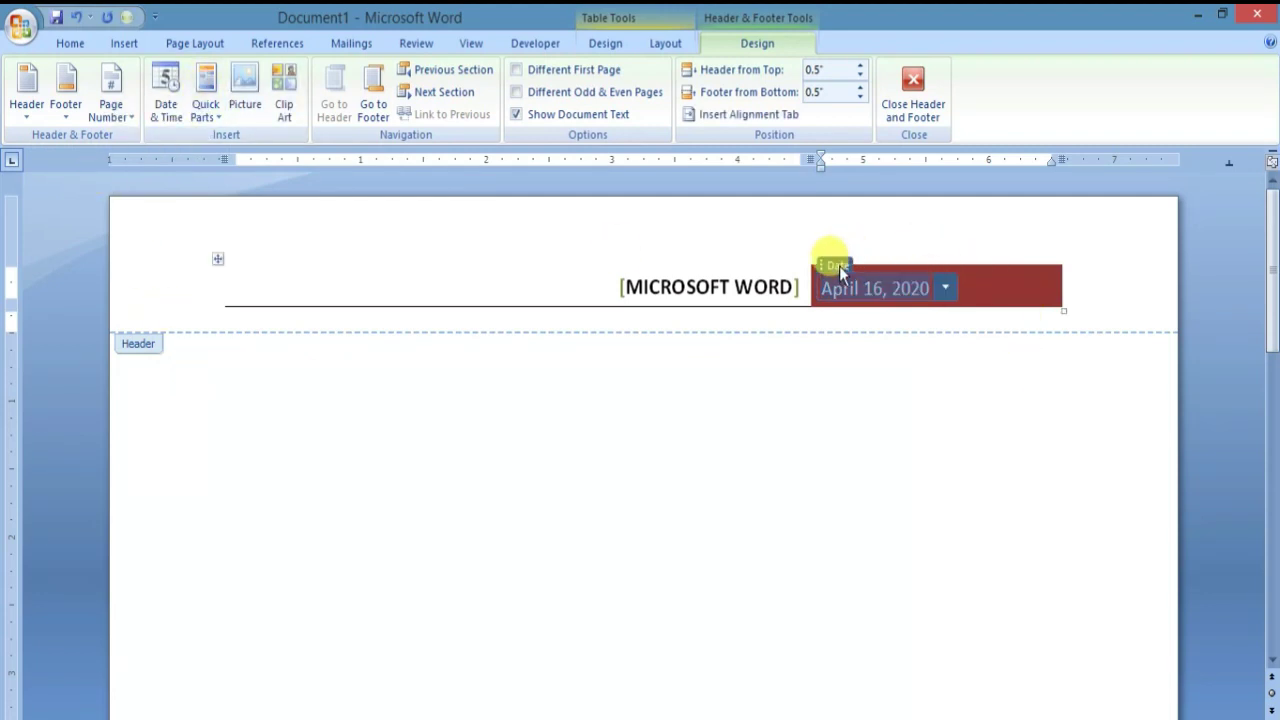
Reformat the header date as Thursday, April 16, 2020 and leave header editing
{"action": "left_click", "coordinate": [167, 110]}
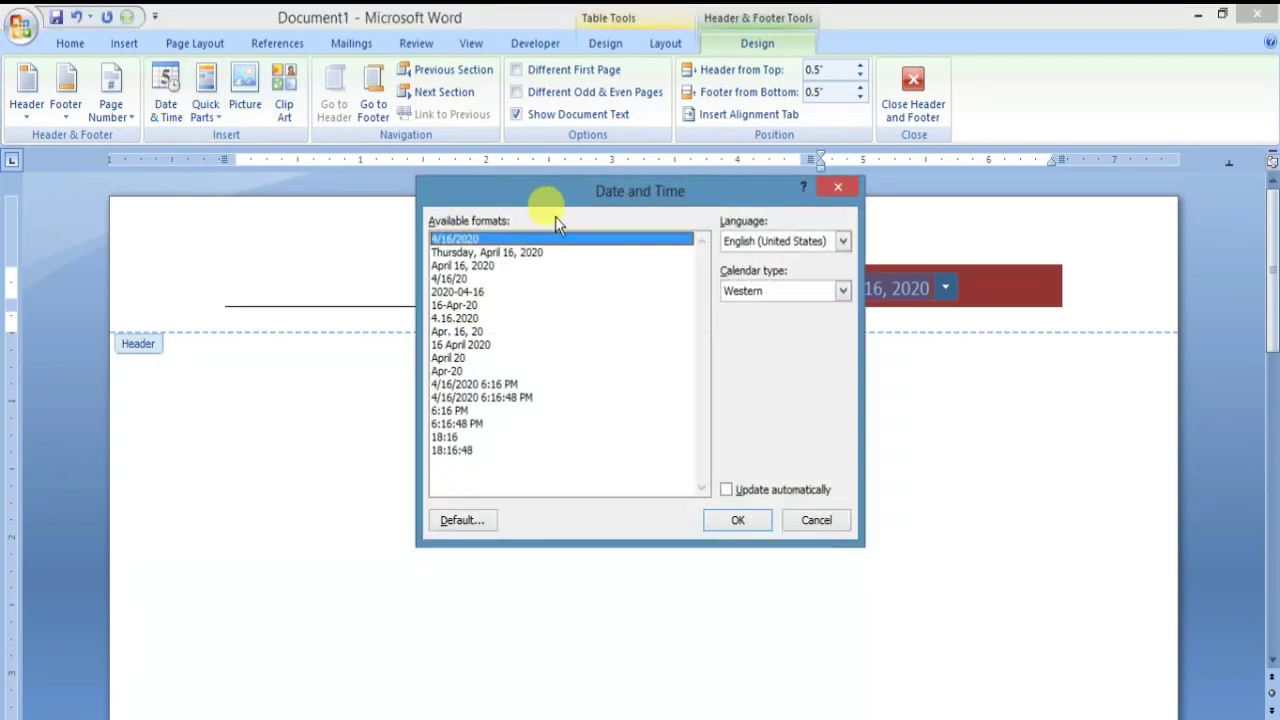
{"action": "mouse_move", "coordinate": [563, 194]}
{"action": "left_mouse_down"}
{"action": "mouse_move", "coordinate": [302, 309]}
{"action": "mouse_move", "coordinate": [290, 283]}
{"action": "left_mouse_up"}
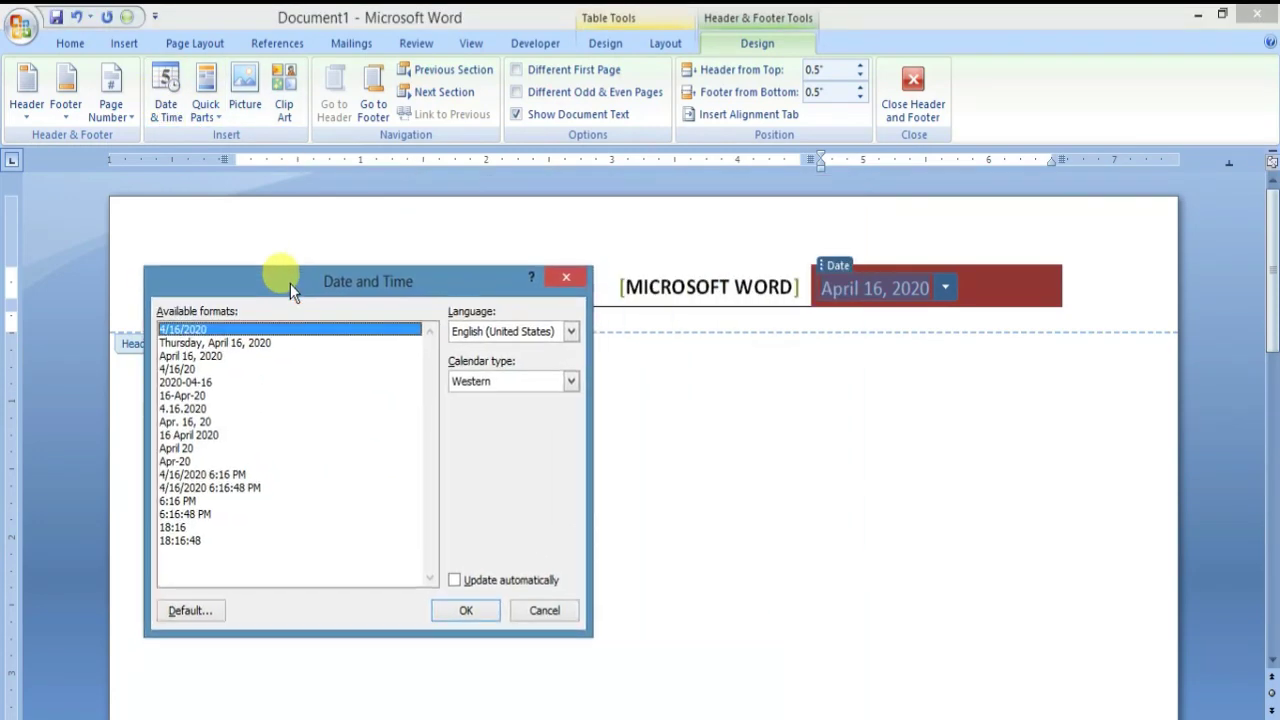
{"action": "left_click", "coordinate": [223, 342]}
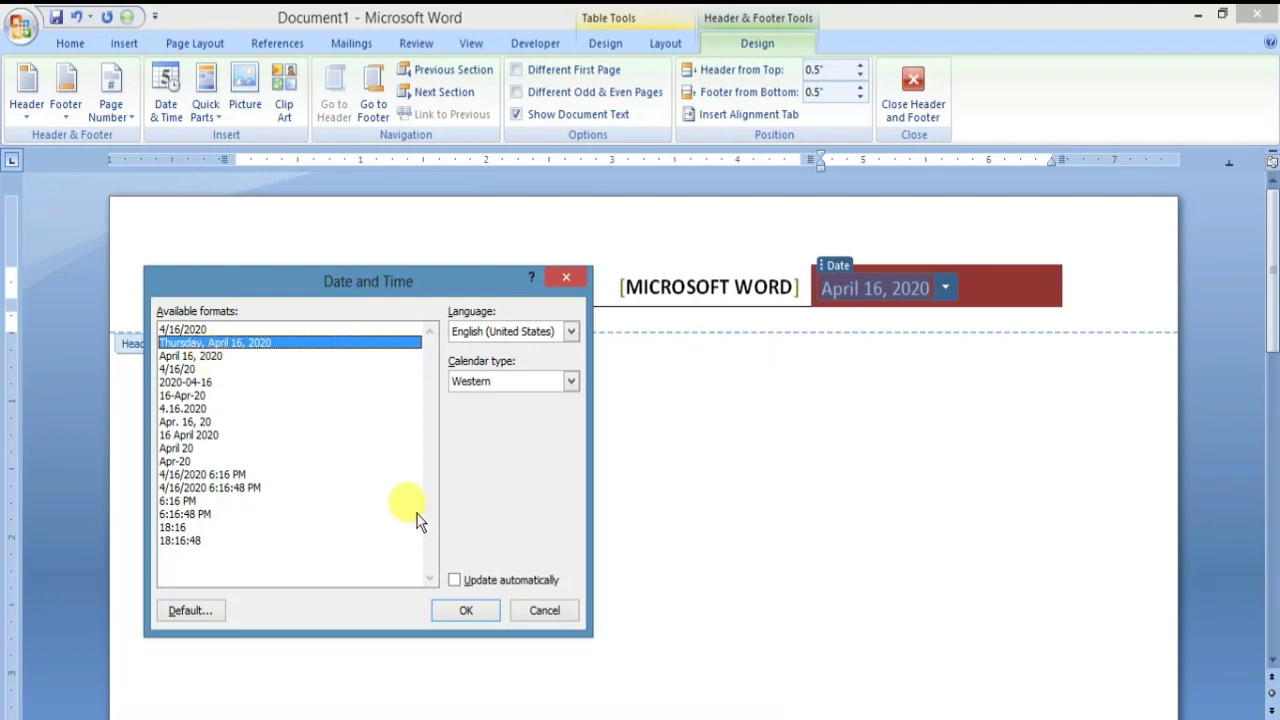
{"action": "left_click", "coordinate": [462, 612]}
{"action": "left_click", "coordinate": [890, 282]}
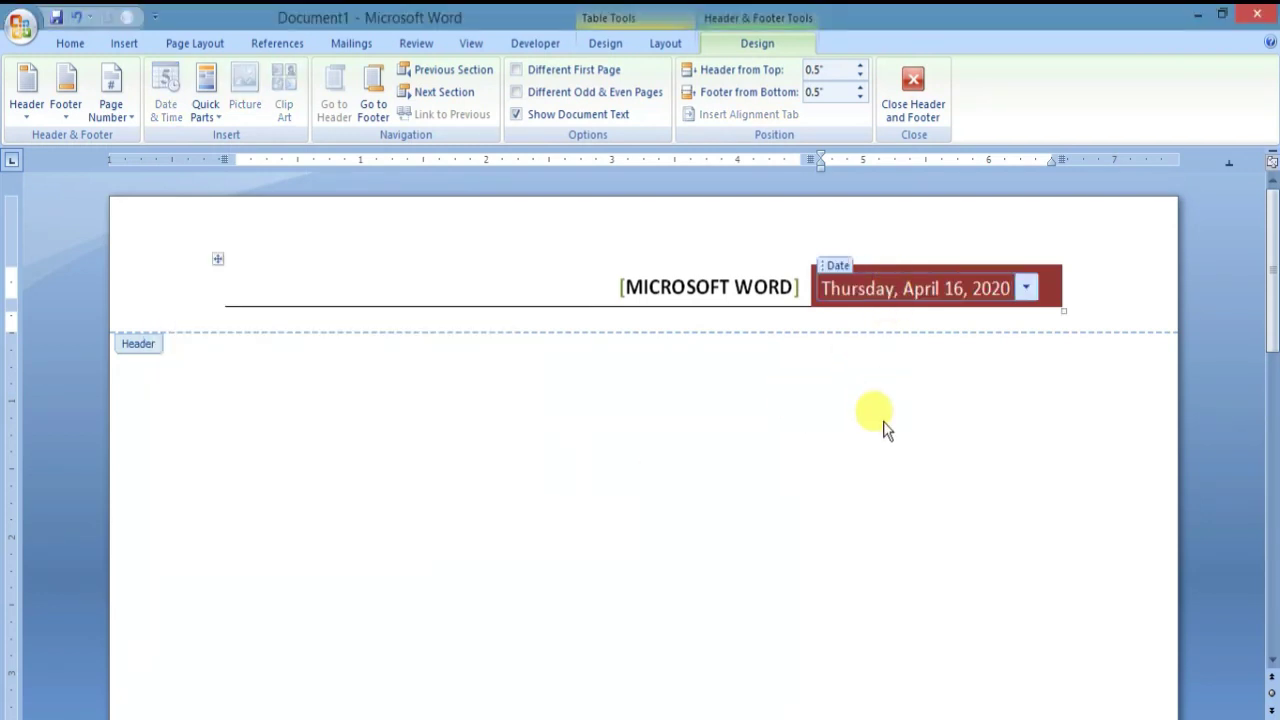
{"action": "left_click", "coordinate": [933, 111]}
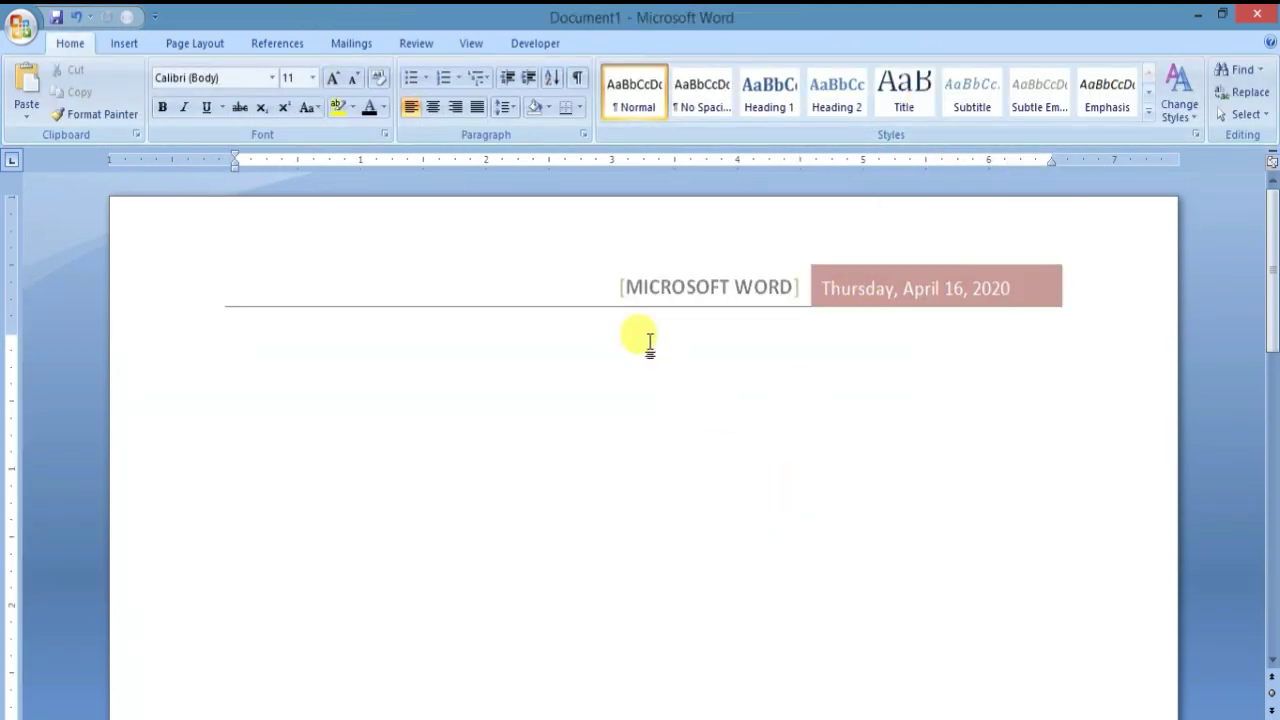
Add blank lines to extend the document onto a second page, then scroll back to page 1
{"action": "scroll", "coordinate": [477, 457], "scroll_direction": "down", "scroll_amount": 1}
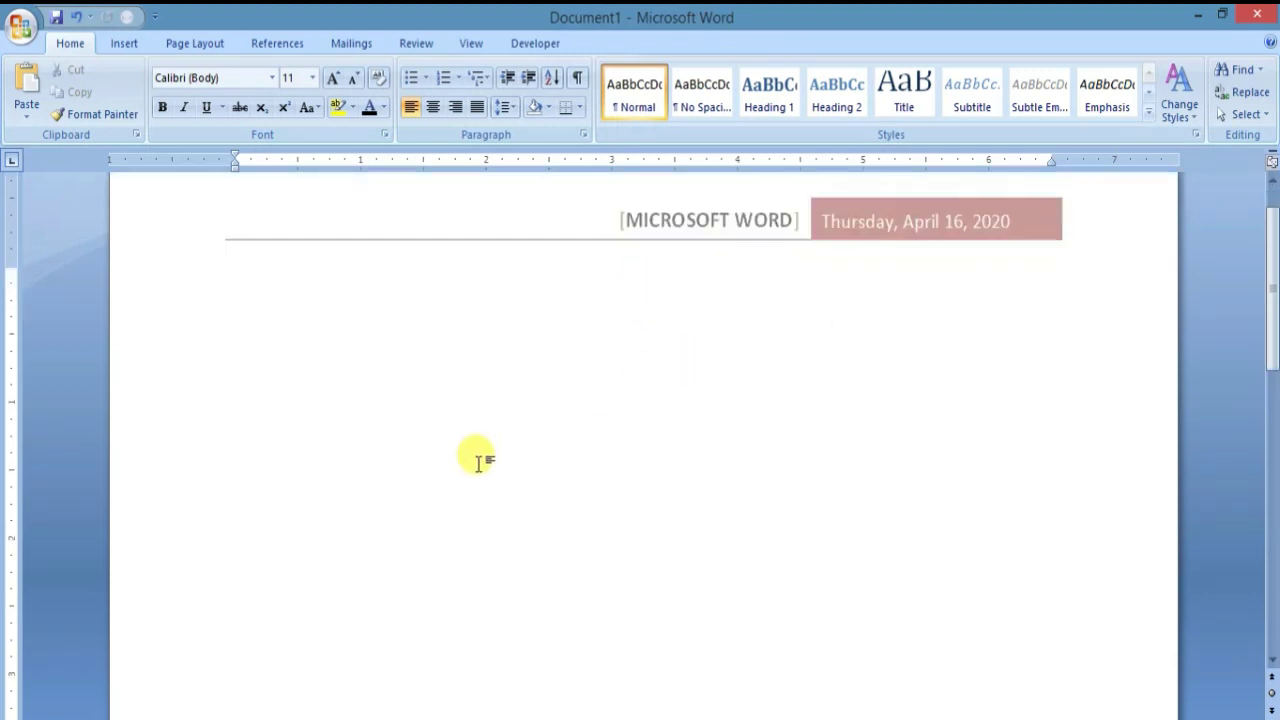
{"action": "scroll", "coordinate": [477, 457], "scroll_direction": "down", "scroll_amount": 5}
{"action": "scroll", "coordinate": [478, 462], "scroll_direction": "down", "scroll_amount": 5}
{"action": "scroll", "coordinate": [478, 462], "scroll_direction": "up", "scroll_amount": 3}
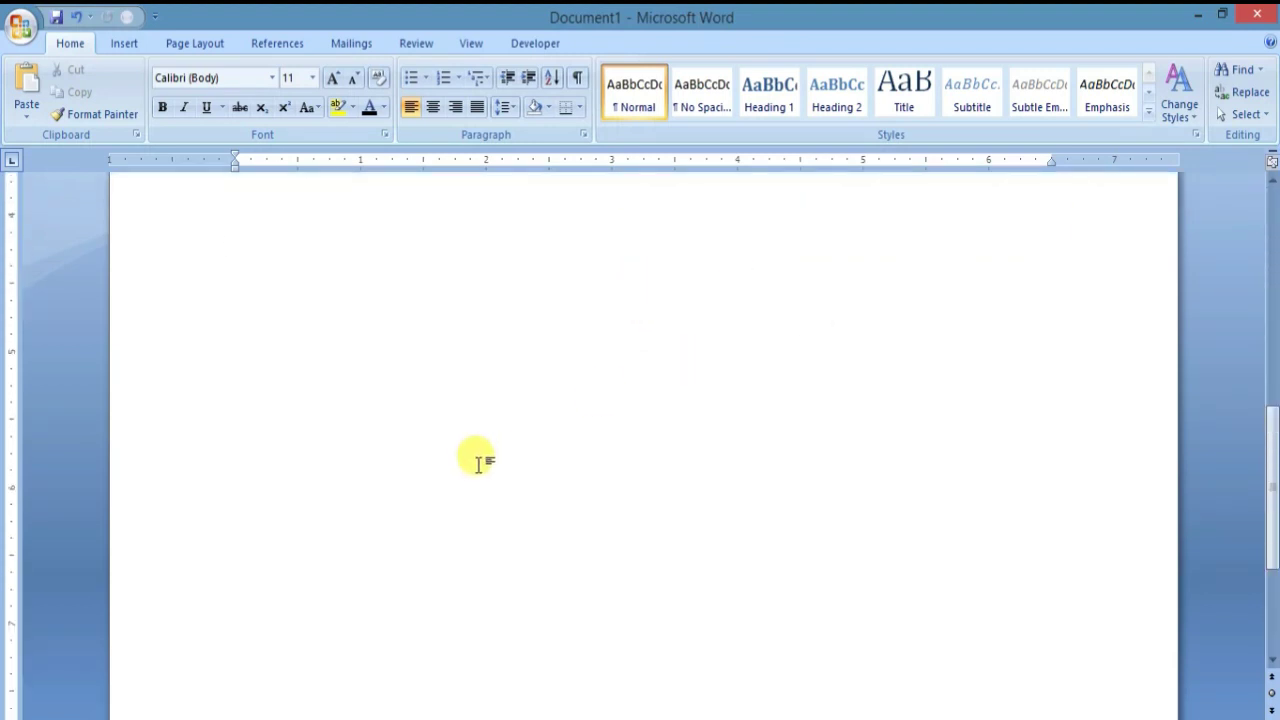
{"action": "scroll", "coordinate": [478, 462], "scroll_direction": "up", "scroll_amount": 5}
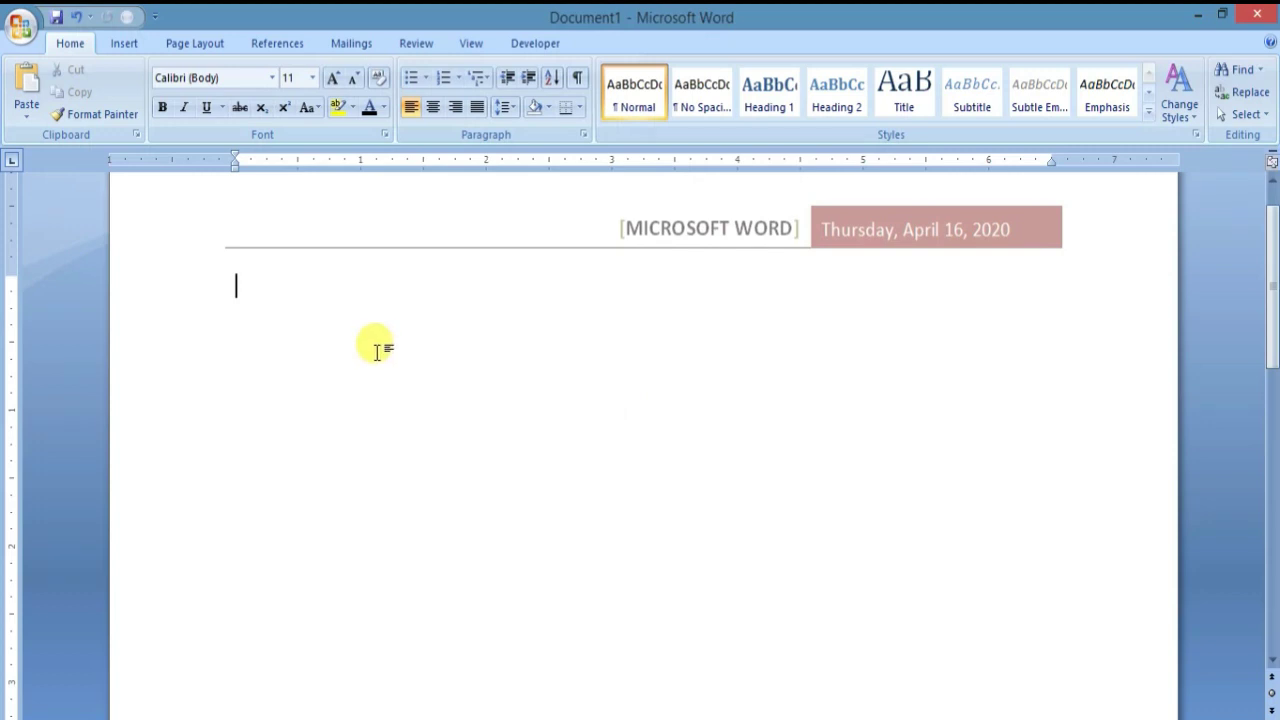
{"action": "key", "text": "Down"}
{"action": "key", "text": "Down"}
{"action": "key", "text": "Down"}
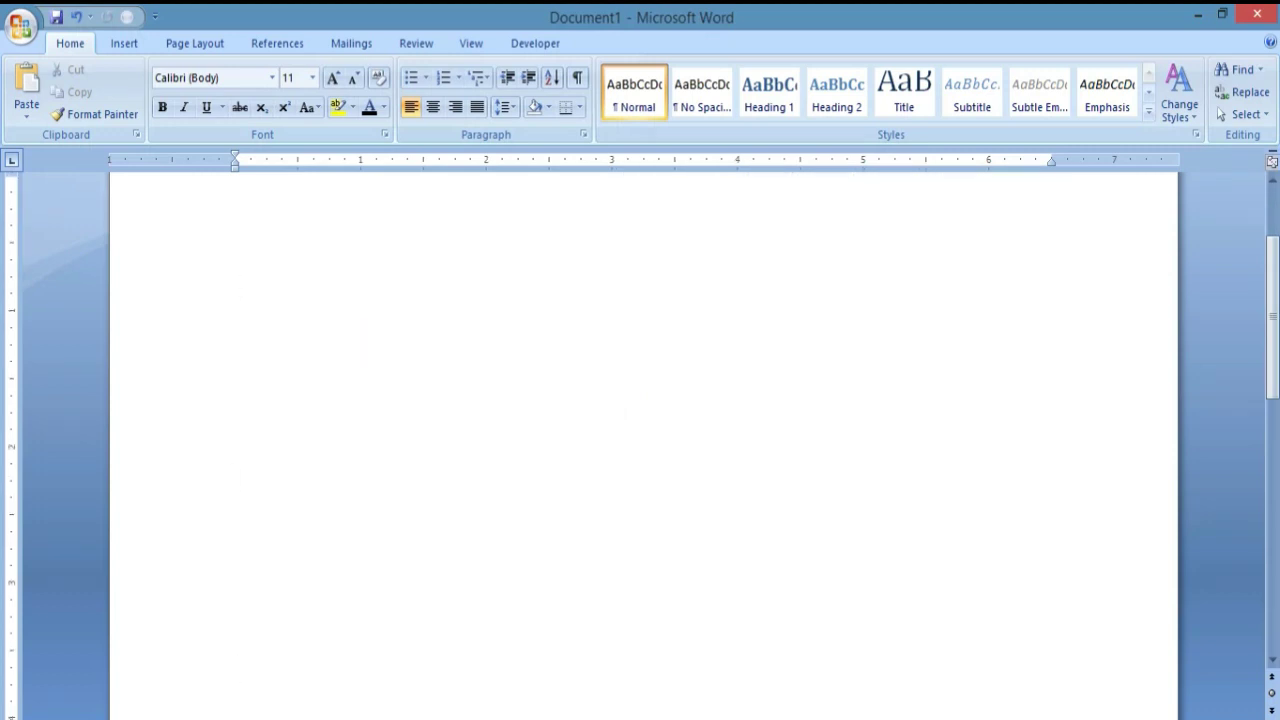
{"action": "key", "text": "Down"}
{"action": "key", "text": "Down"}
{"action": "key", "text": "Down"}
{"action": "key", "text": "Down"}
{"action": "key", "text": "Down"}
{"action": "key", "text": "Down"}
{"action": "key", "text": "Down"}
{"action": "key", "text": "Down"}
{"action": "key", "text": "Down"}
{"action": "key", "text": "Down"}
{"action": "key", "text": "Down"}
{"action": "key", "text": "Down"}
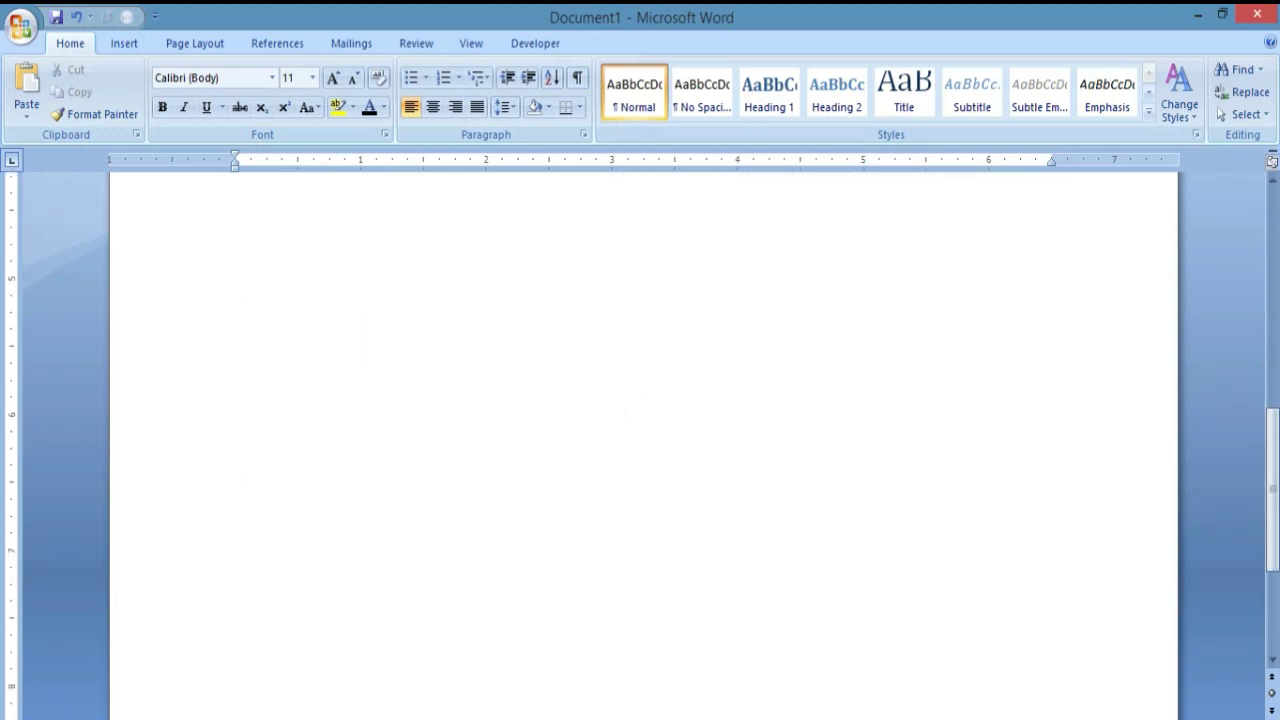
{"action": "key", "text": "Down"}
{"action": "key", "text": "Down"}
{"action": "key", "text": "Down"}
{"action": "key", "text": "Down"}
{"action": "key", "text": "Down"}
{"action": "key", "text": "Down"}
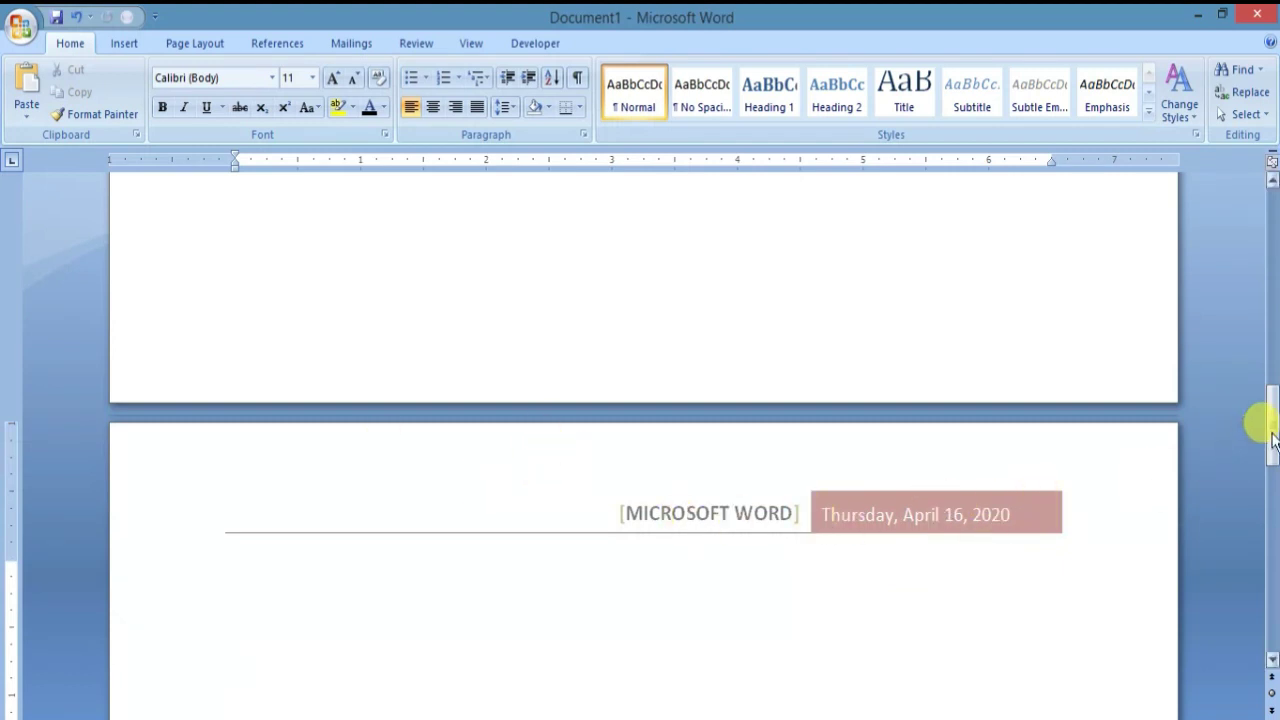
{"action": "left_click_drag", "start_coordinate": [1272, 440], "coordinate": [1272, 195]}
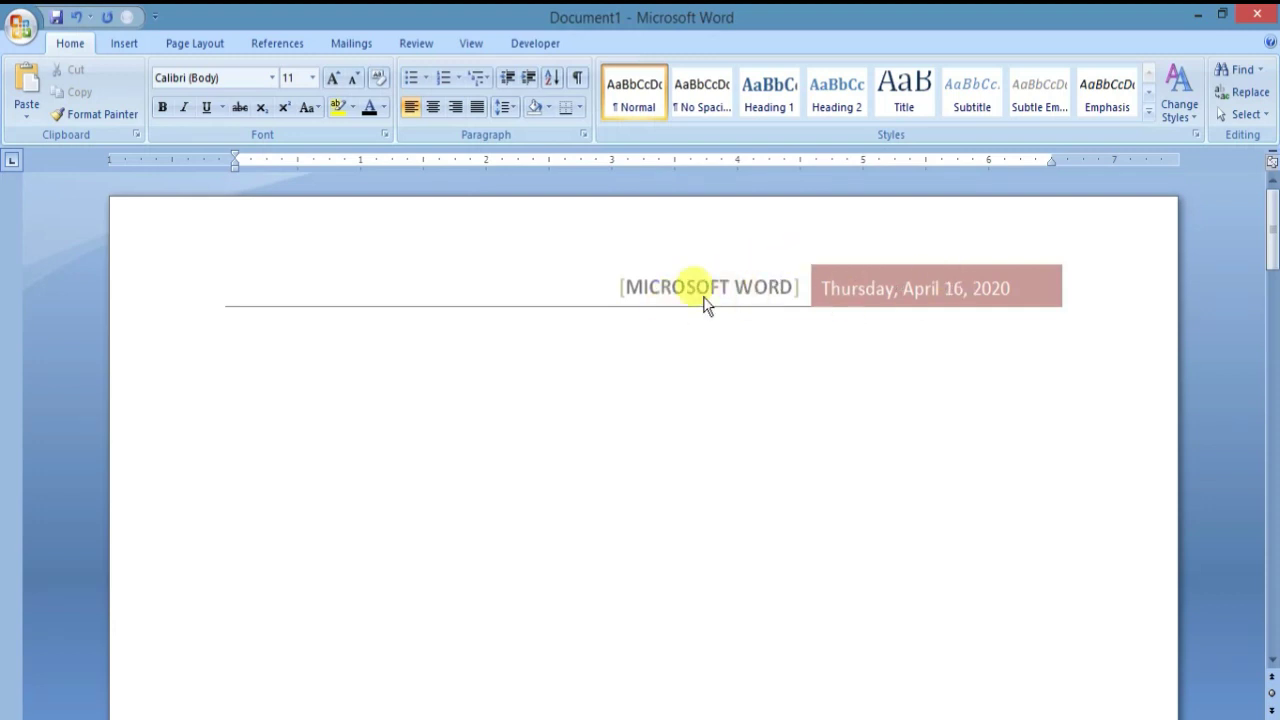
{"action": "left_click", "coordinate": [114, 45]}
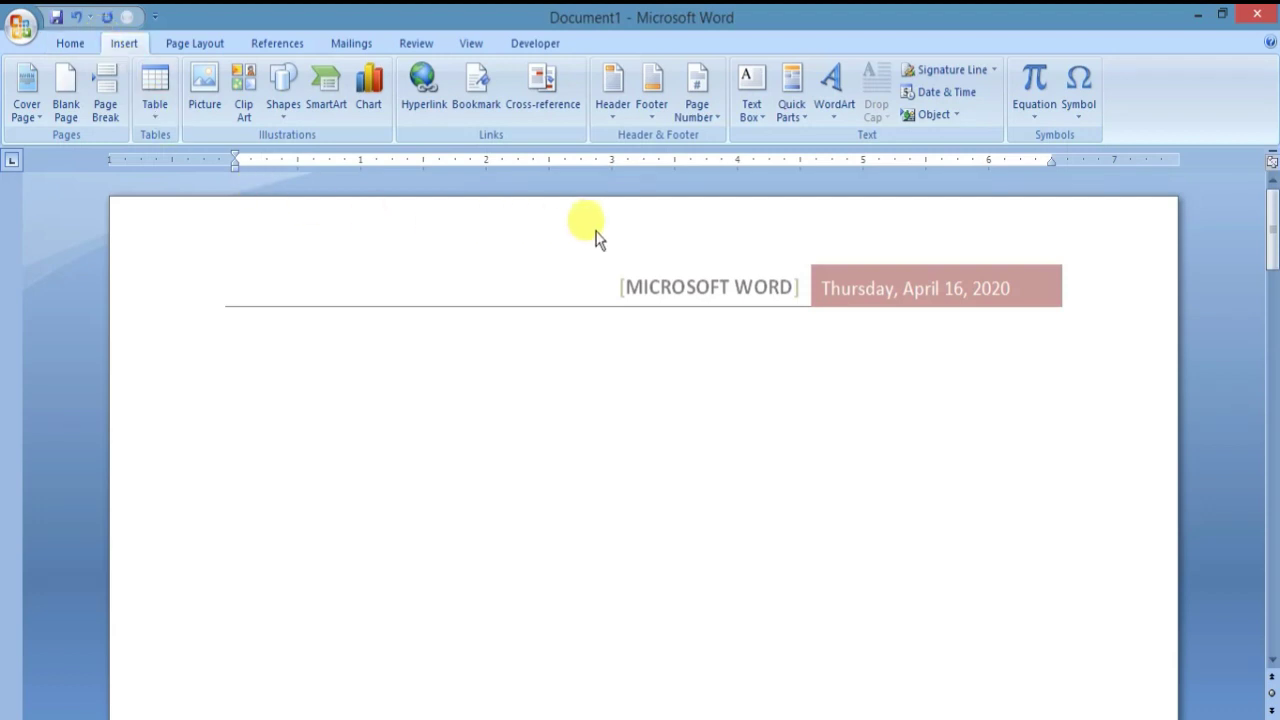
Reopen the Austere header for editing and select its date text
{"action": "left_click", "coordinate": [613, 112]}
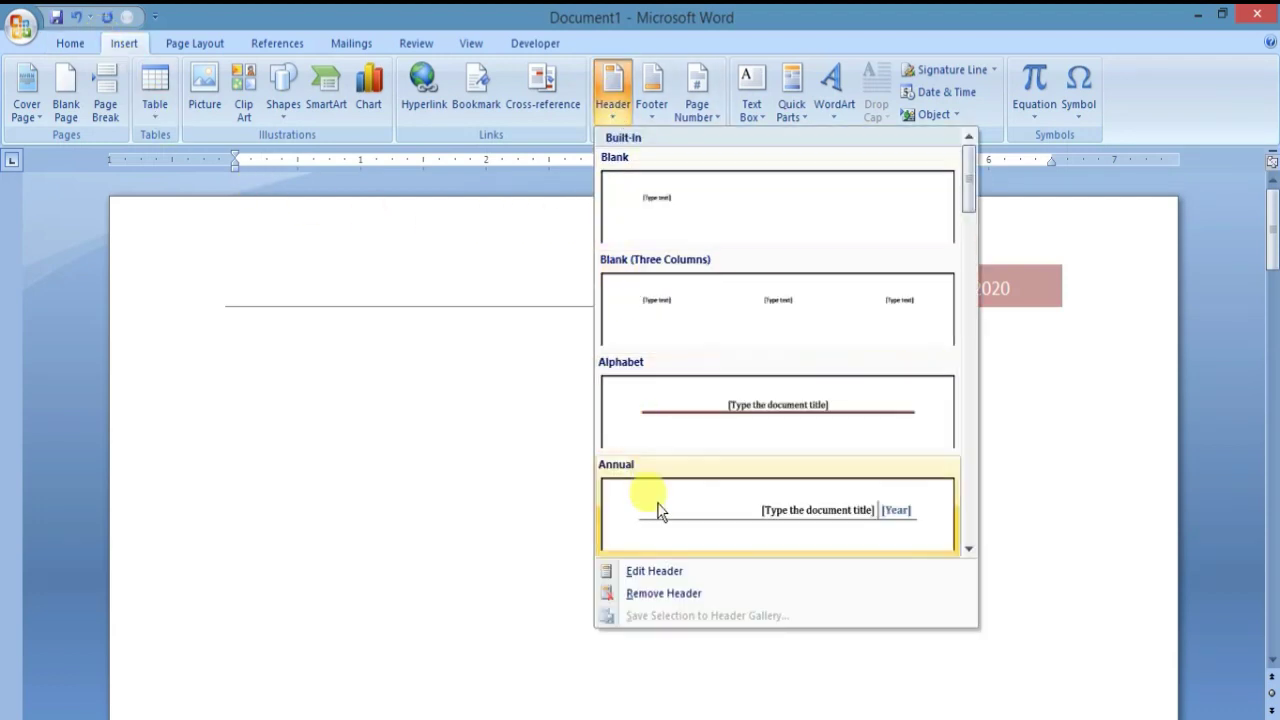
{"action": "left_click", "coordinate": [655, 572]}
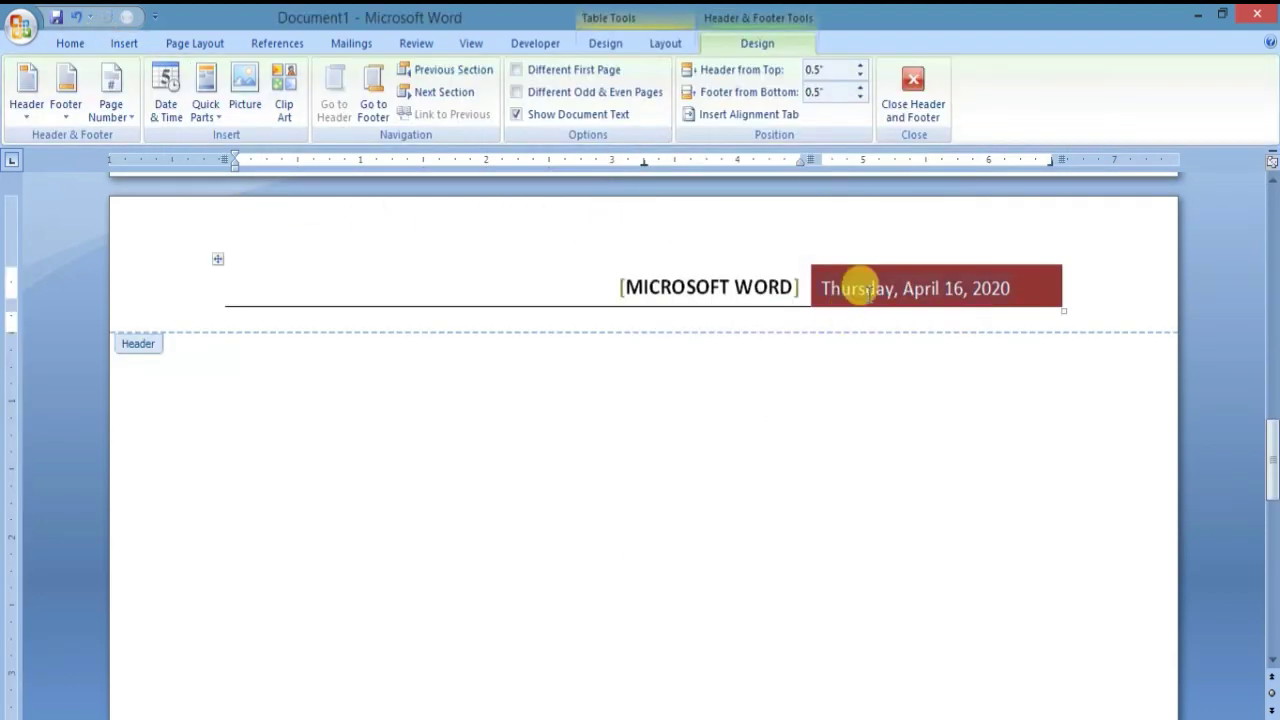
{"action": "left_click", "coordinate": [864, 289]}
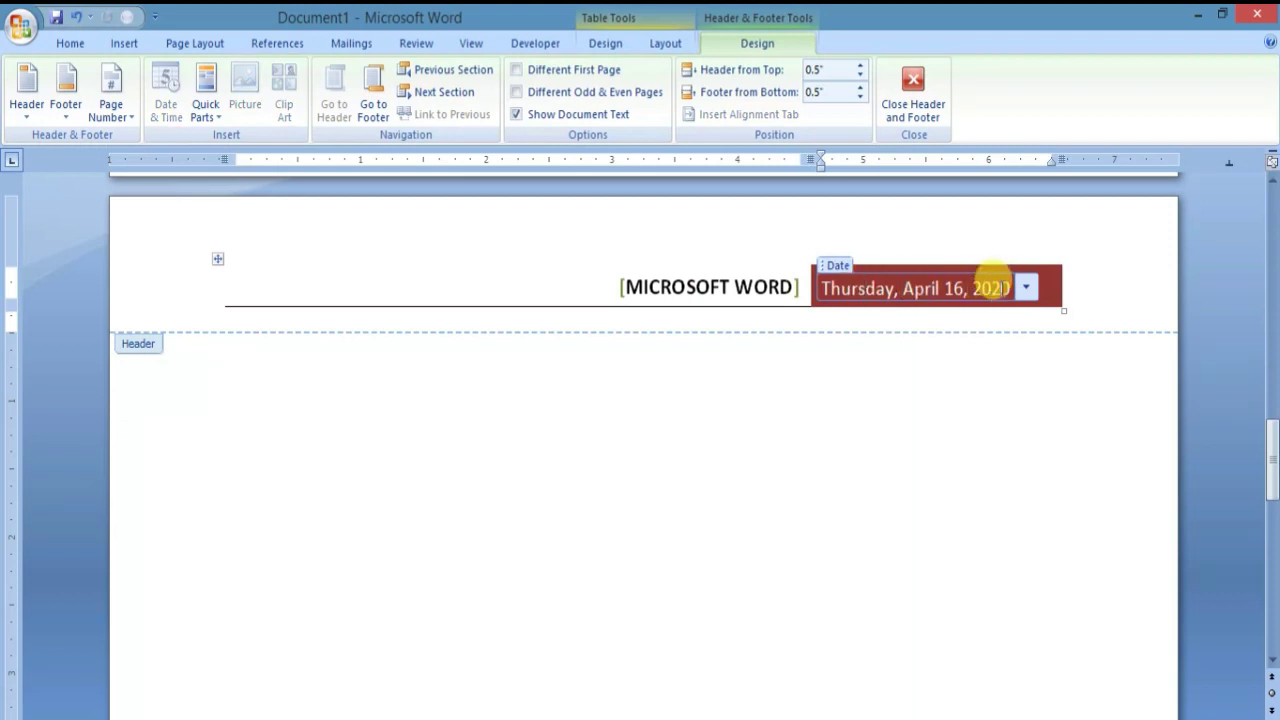
{"action": "left_click_drag", "start_coordinate": [1000, 284], "coordinate": [820, 290]}
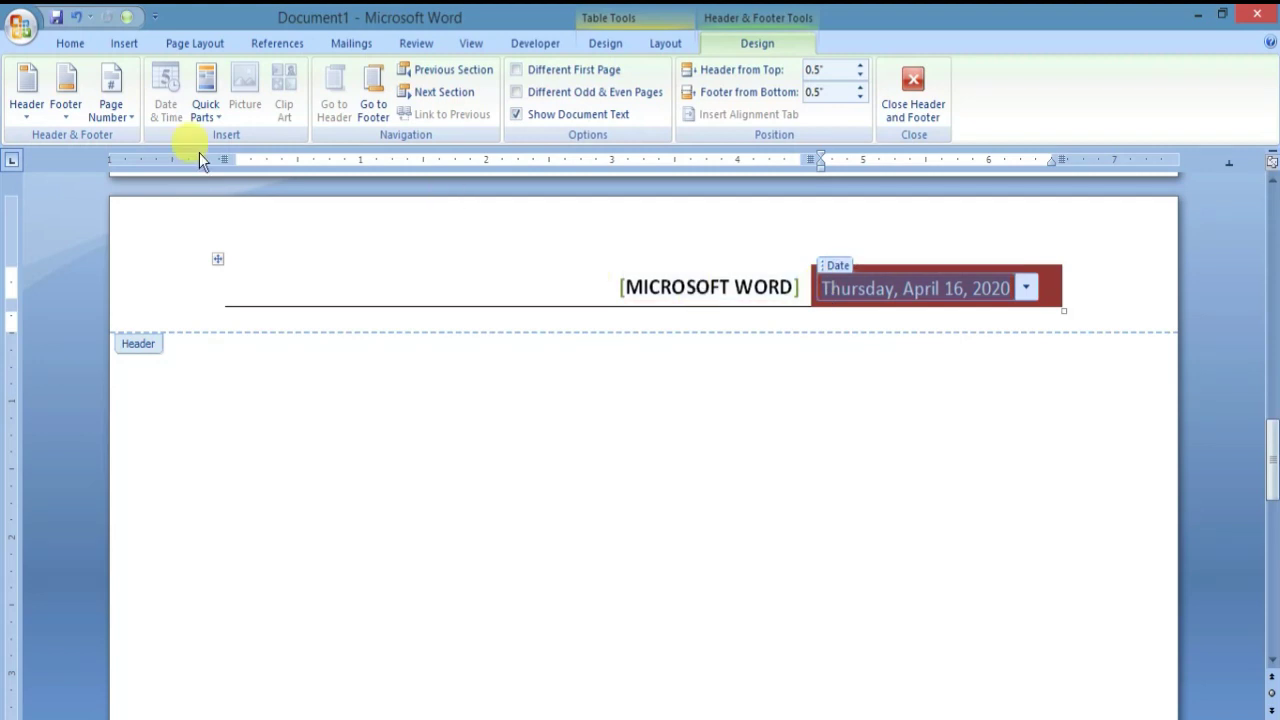
{"action": "left_click", "coordinate": [120, 112]}
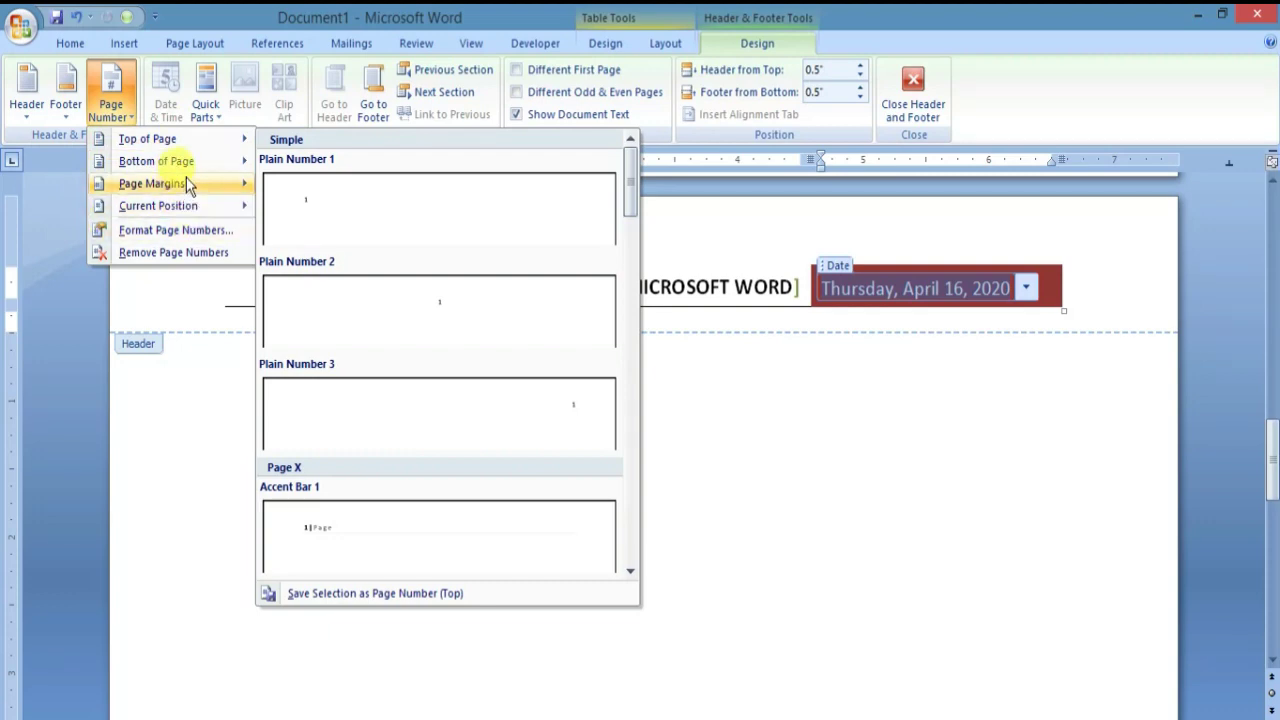
Insert a Plain Number 3 page number at the header's top right and close header editing
{"action": "mouse_move", "coordinate": [147, 139]}
{"action": "left_click", "coordinate": [509, 411]}
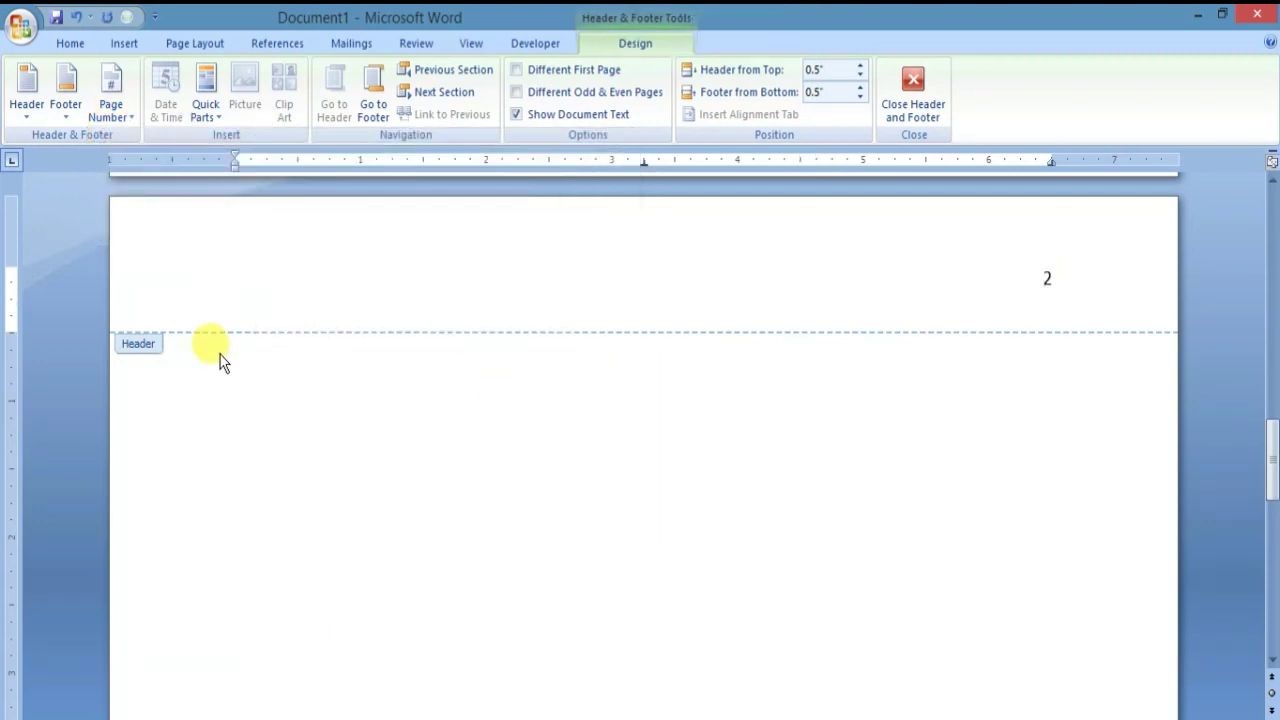
{"action": "scroll", "coordinate": [1057, 286], "scroll_direction": "up", "scroll_amount": 3}
{"action": "scroll", "coordinate": [1077, 300], "scroll_direction": "up", "scroll_amount": 5}
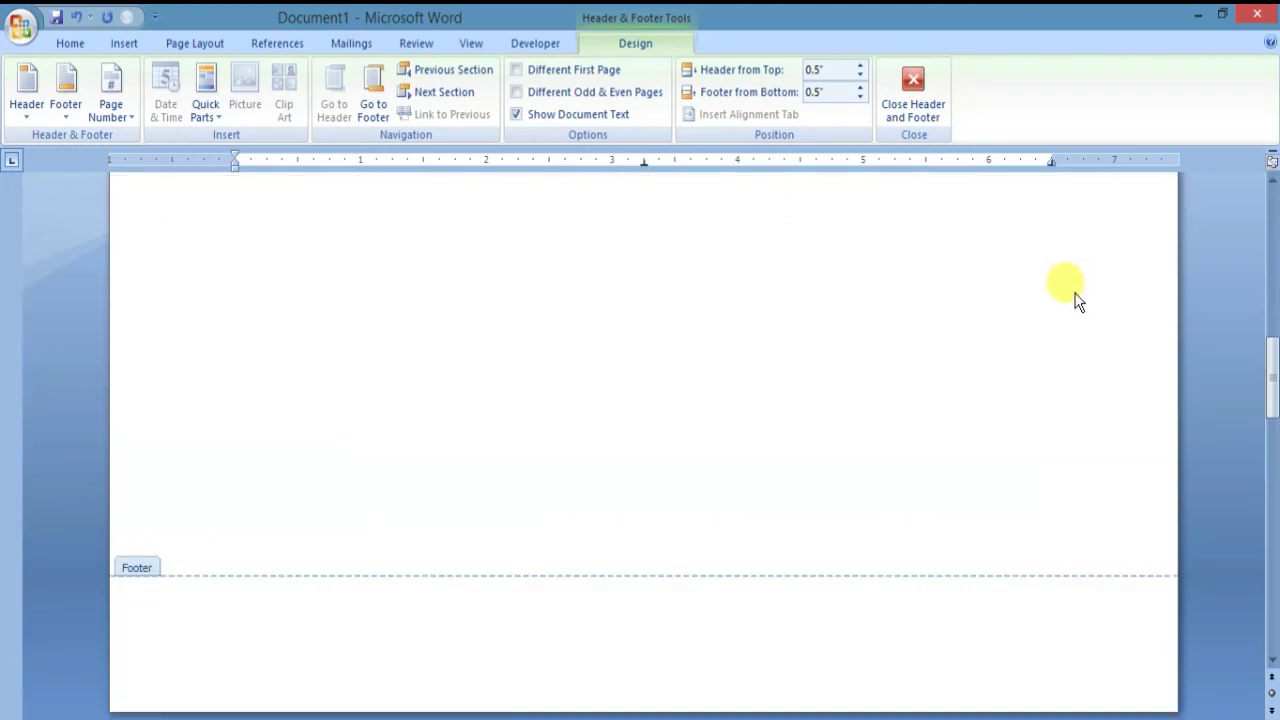
{"action": "scroll", "coordinate": [1065, 288], "scroll_direction": "down", "scroll_amount": 5}
{"action": "left_click", "coordinate": [1052, 278]}
{"action": "scroll", "coordinate": [1083, 397], "scroll_direction": "down", "scroll_amount": 10}
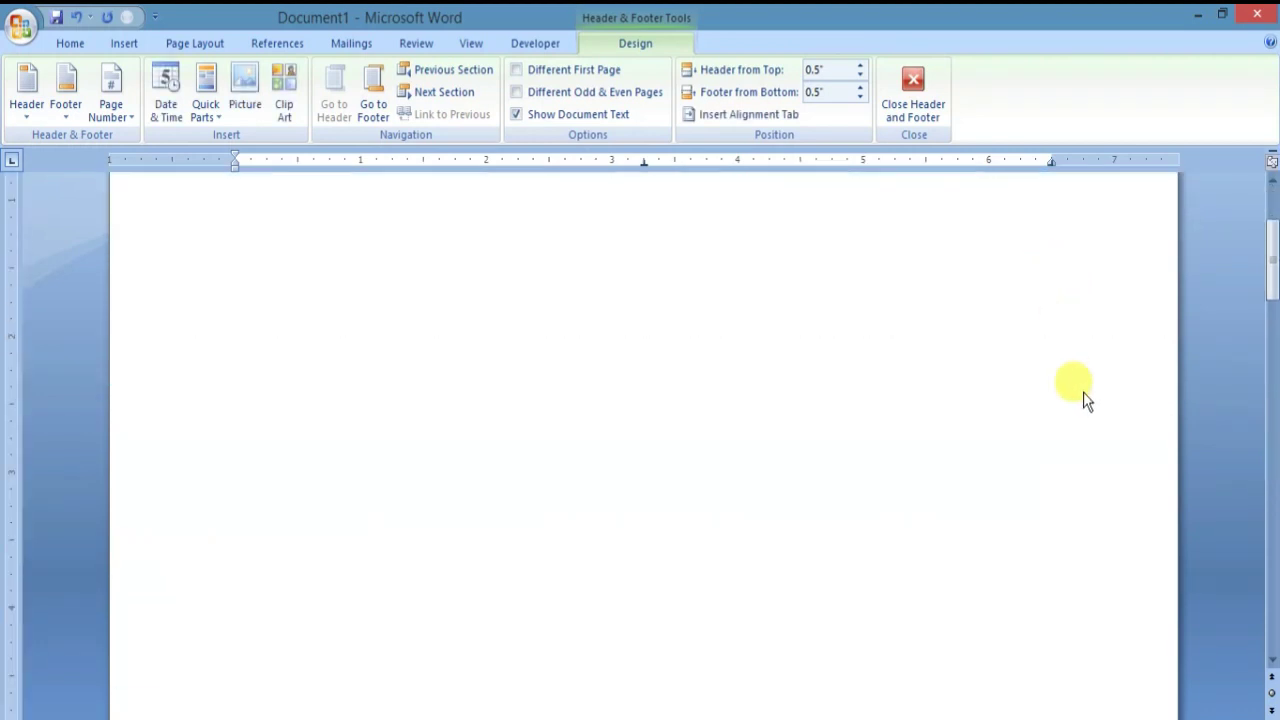
{"action": "scroll", "coordinate": [1090, 410], "scroll_direction": "down", "scroll_amount": 8}
{"action": "scroll", "coordinate": [1086, 434], "scroll_direction": "up", "scroll_amount": 7}
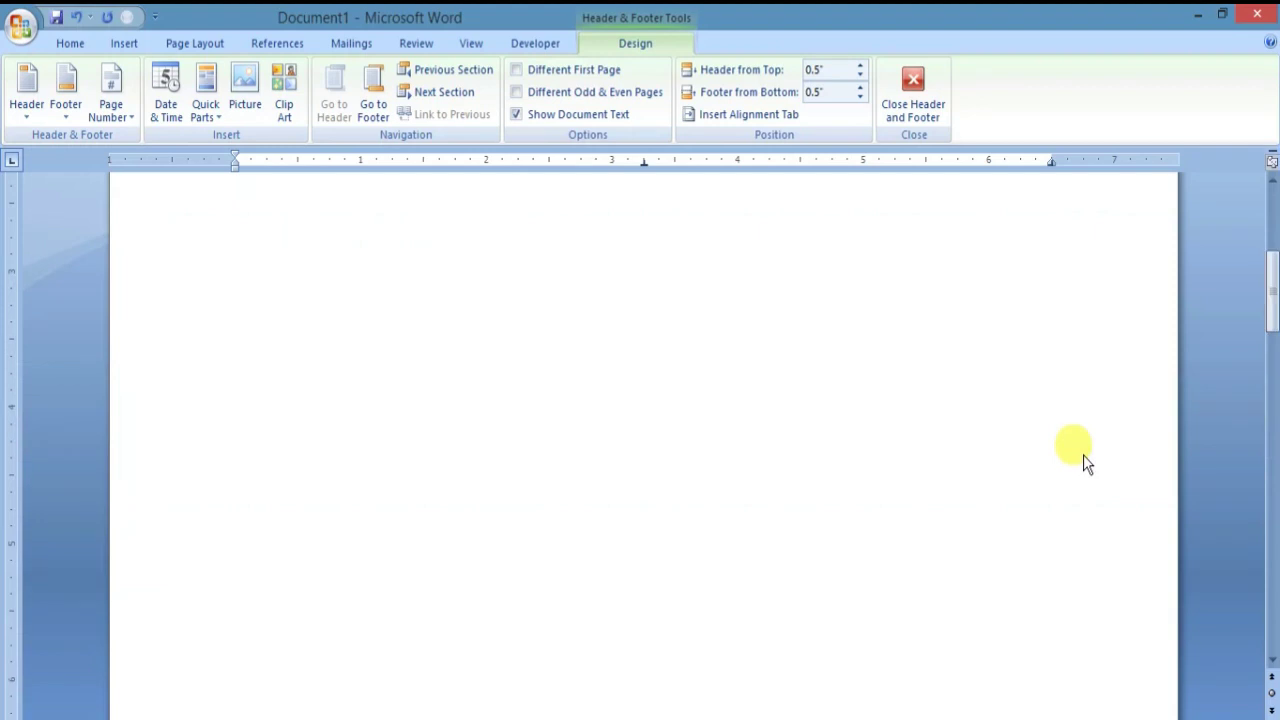
{"action": "scroll", "coordinate": [1086, 463], "scroll_direction": "up", "scroll_amount": 15}
{"action": "left_click", "coordinate": [940, 118]}
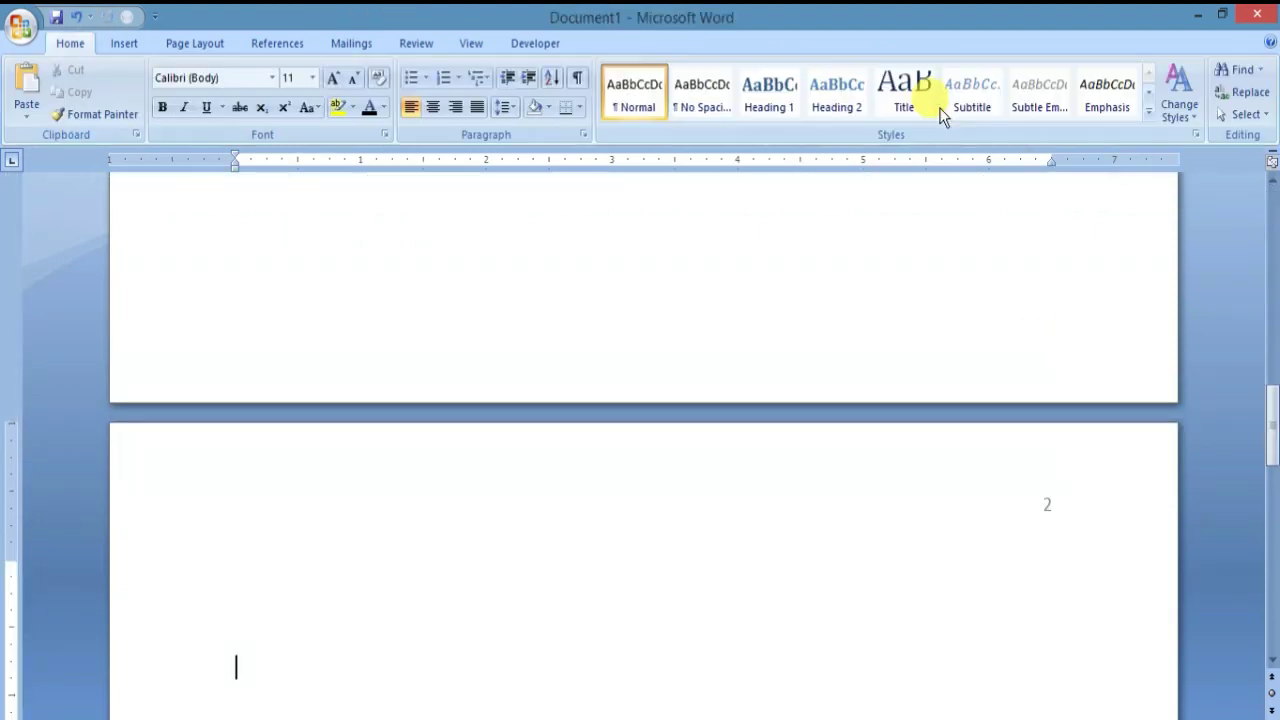
Scroll back to page 1 and open the Header gallery on the Insert tab
{"action": "scroll", "coordinate": [871, 534], "scroll_direction": "up", "scroll_amount": 5}
{"action": "scroll", "coordinate": [872, 538], "scroll_direction": "up", "scroll_amount": 1}
{"action": "scroll", "coordinate": [872, 538], "scroll_direction": "up", "scroll_amount": 1}
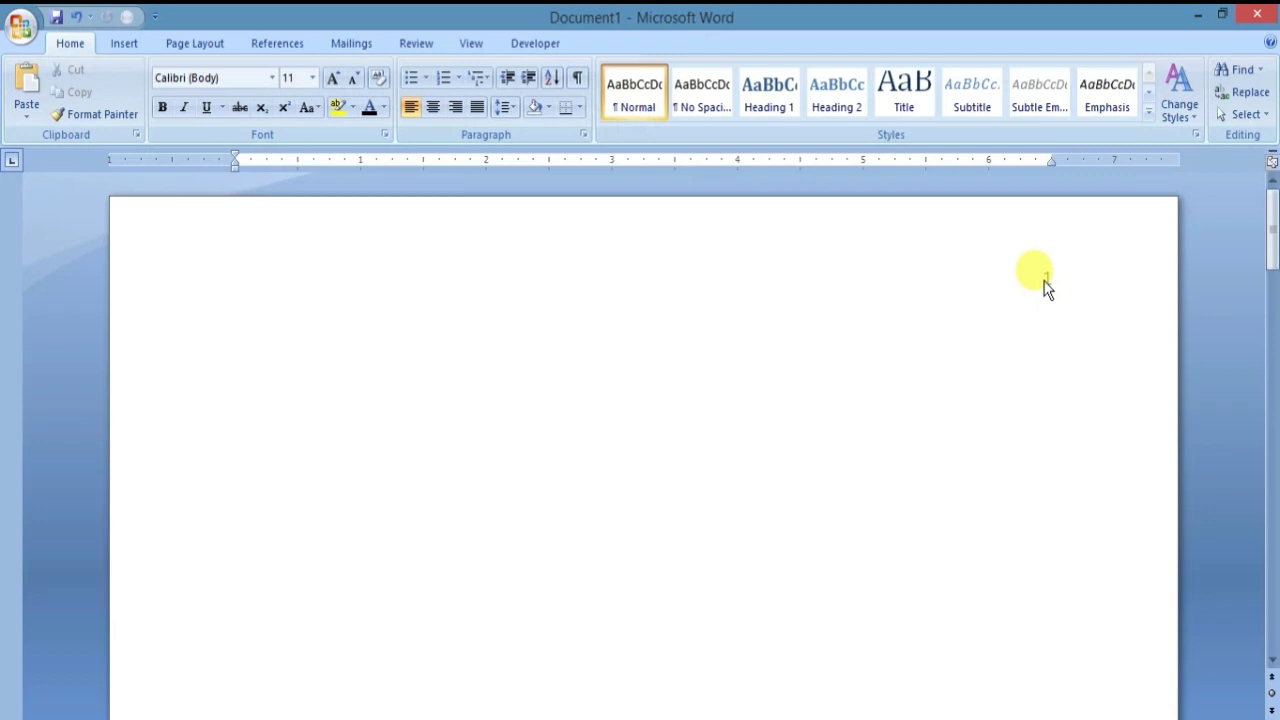
{"action": "left_click", "coordinate": [125, 45]}
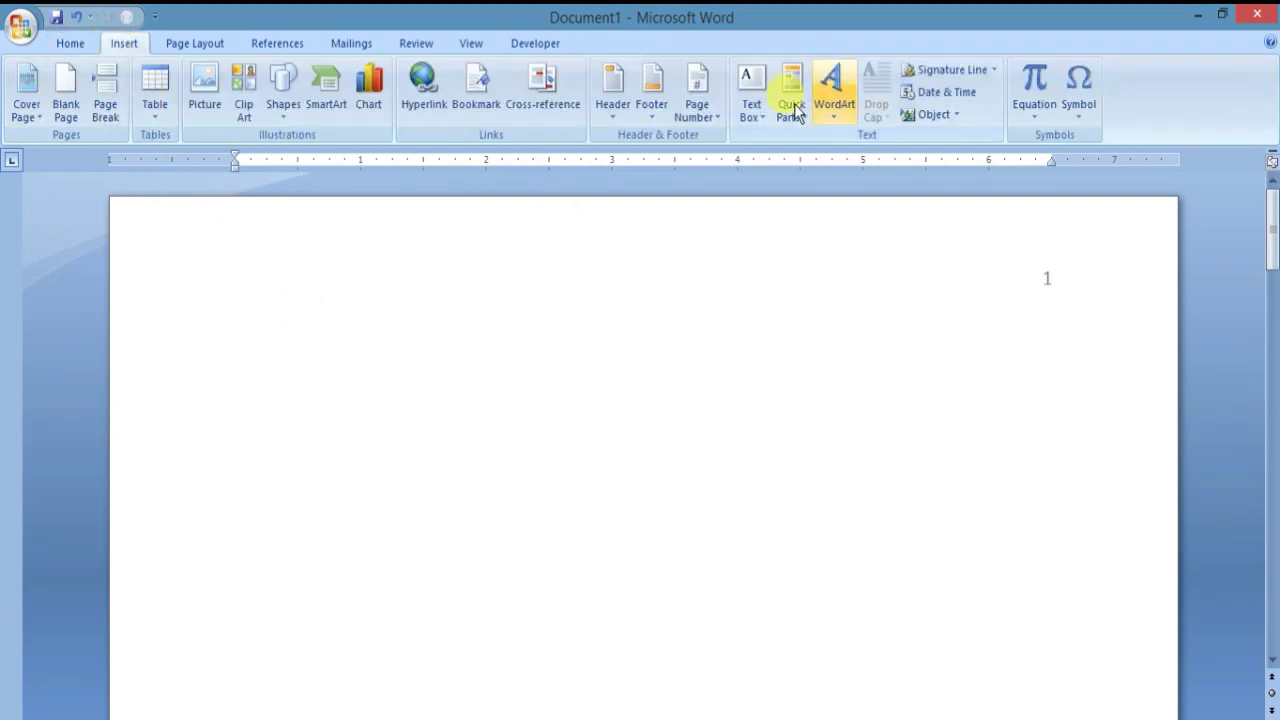
{"action": "left_click", "coordinate": [616, 112]}
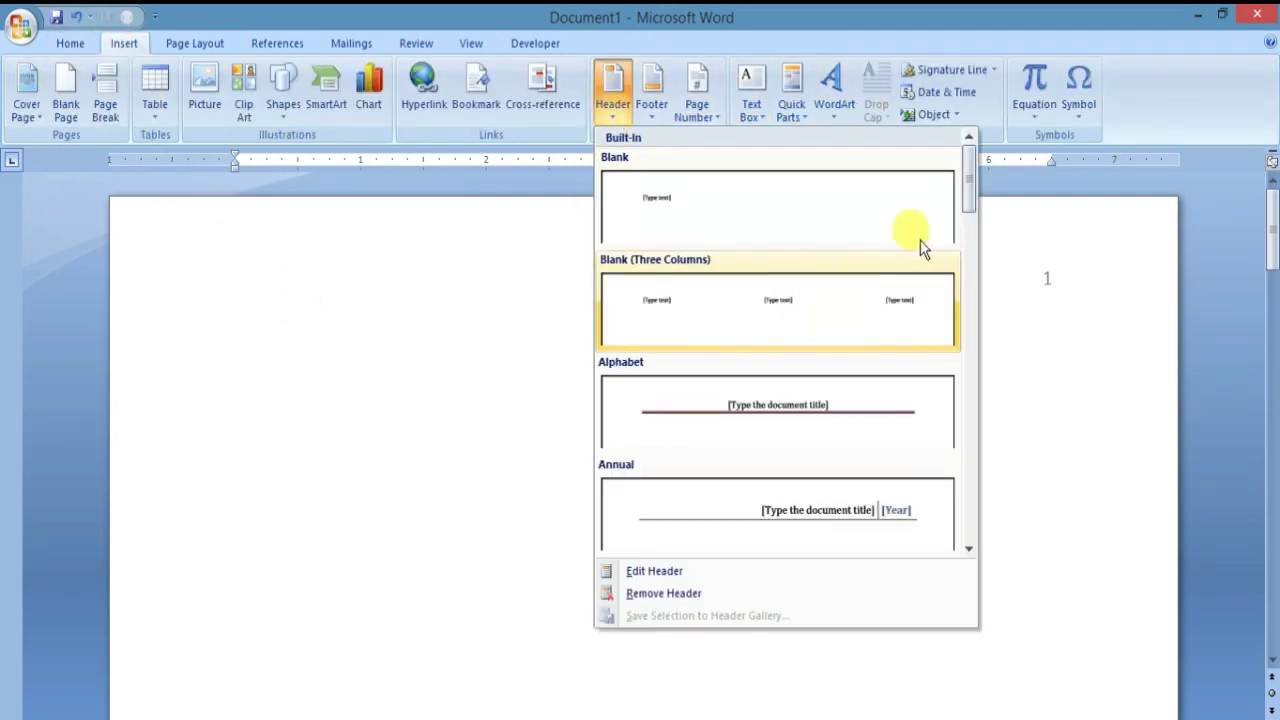
Apply the Blank (Three Columns) header and enter Microsoft Word in its left column
{"action": "left_click", "coordinate": [787, 314]}
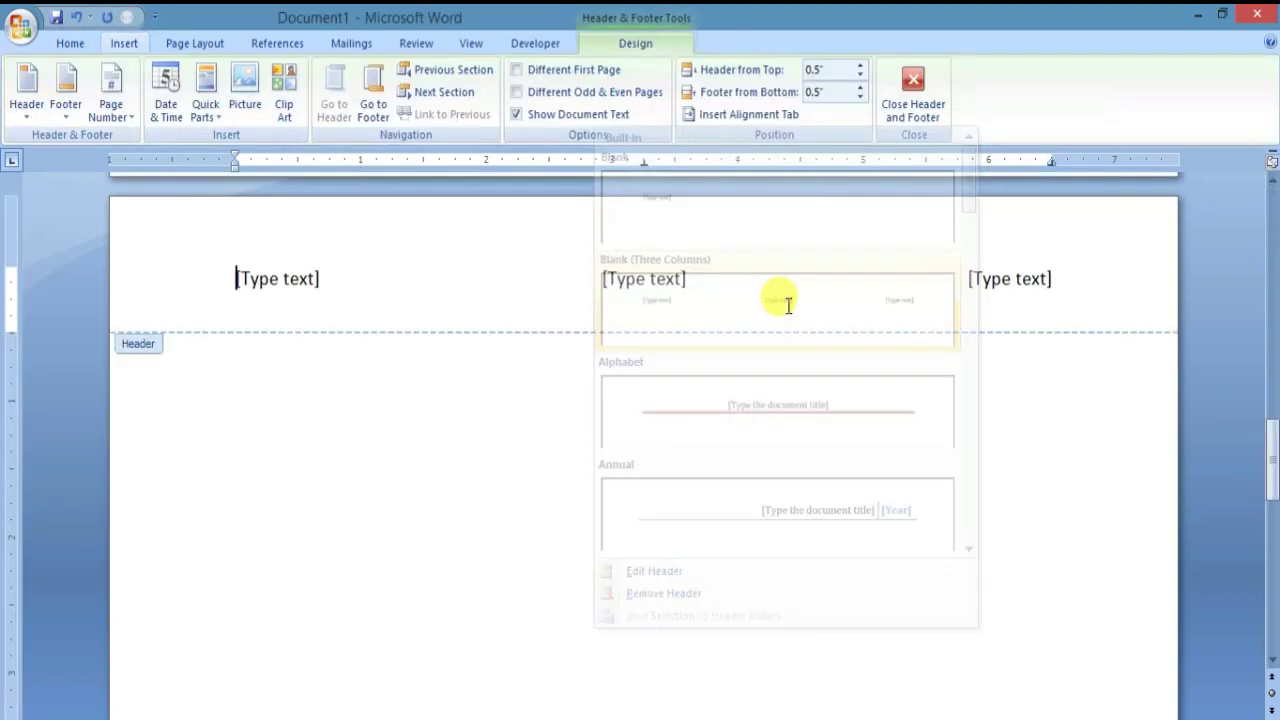
{"action": "left_click", "coordinate": [655, 279]}
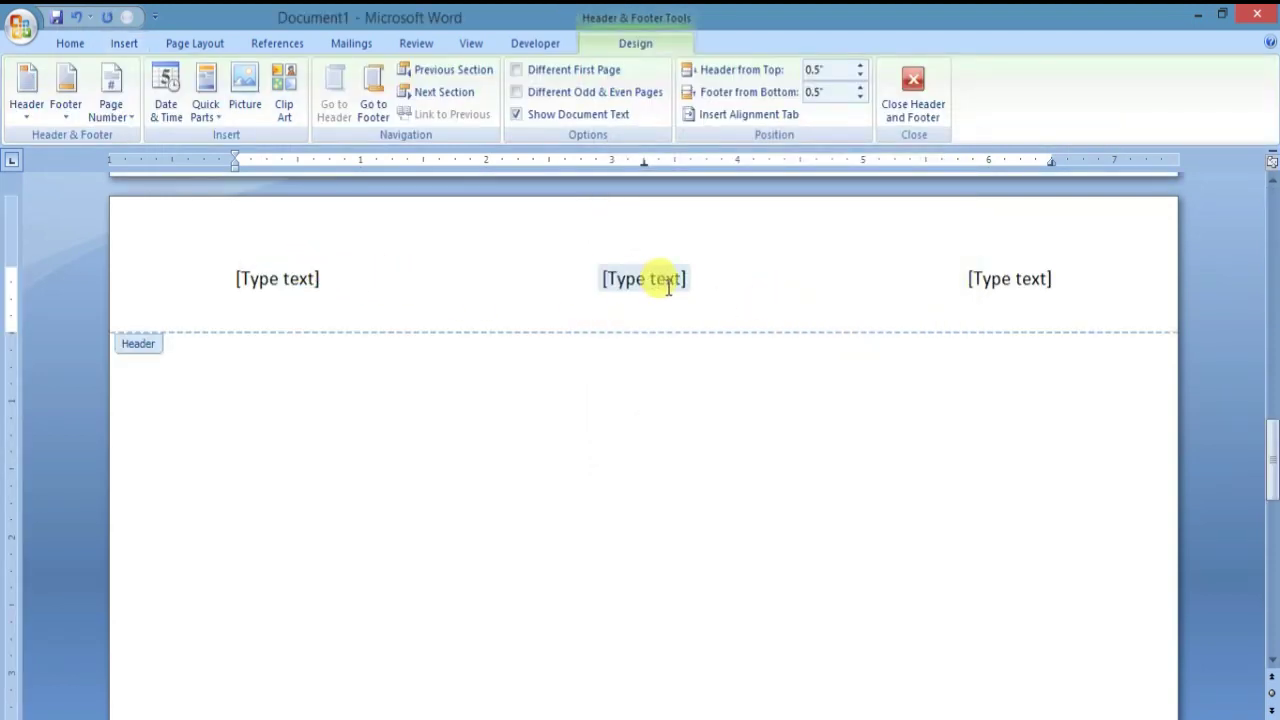
{"action": "left_click", "coordinate": [1005, 279]}
{"action": "left_click", "coordinate": [290, 282]}
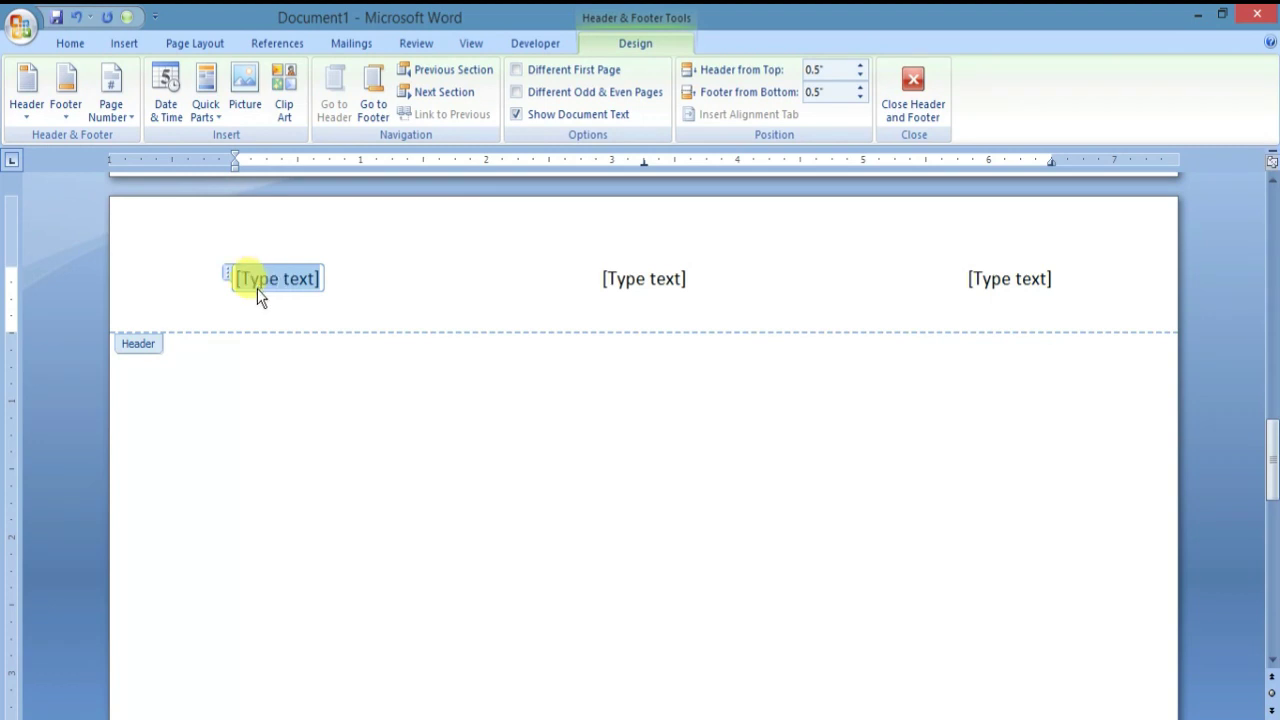
{"action": "type", "text": "Microsoft Word"}
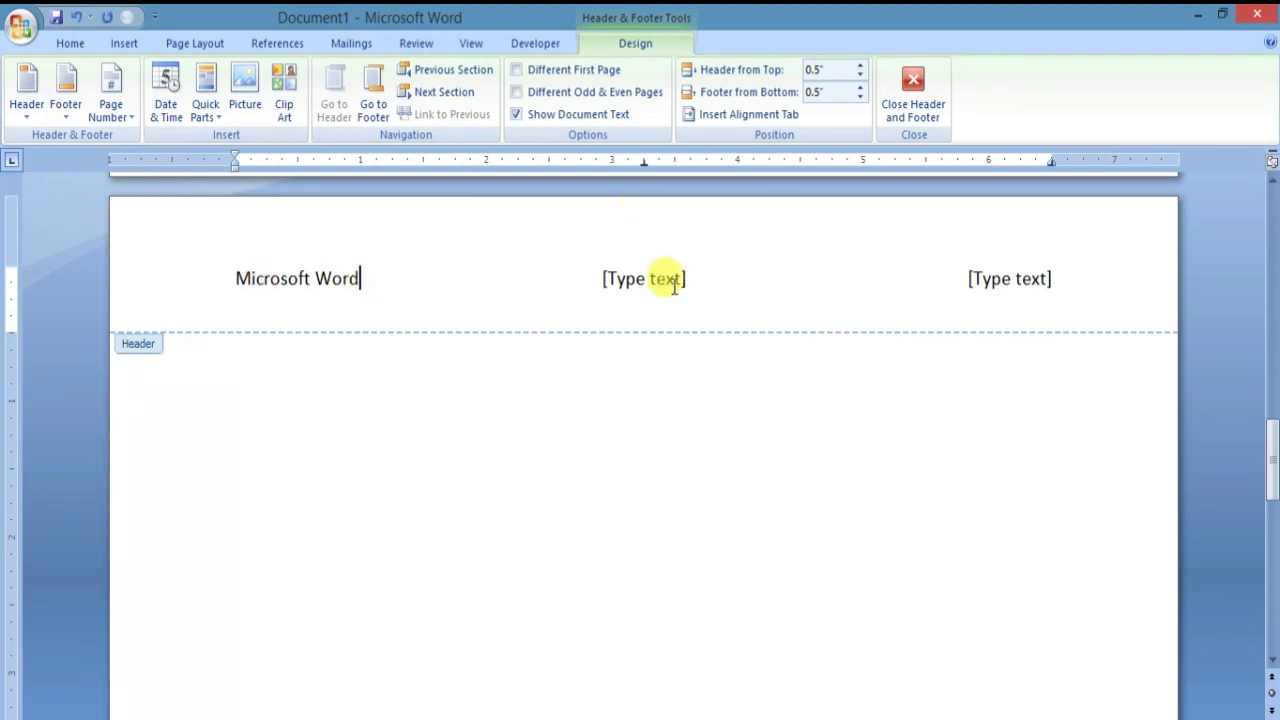
Insert the date in the 'Thursday, April 16, 2020' format into the middle header column
{"action": "left_click", "coordinate": [640, 280]}
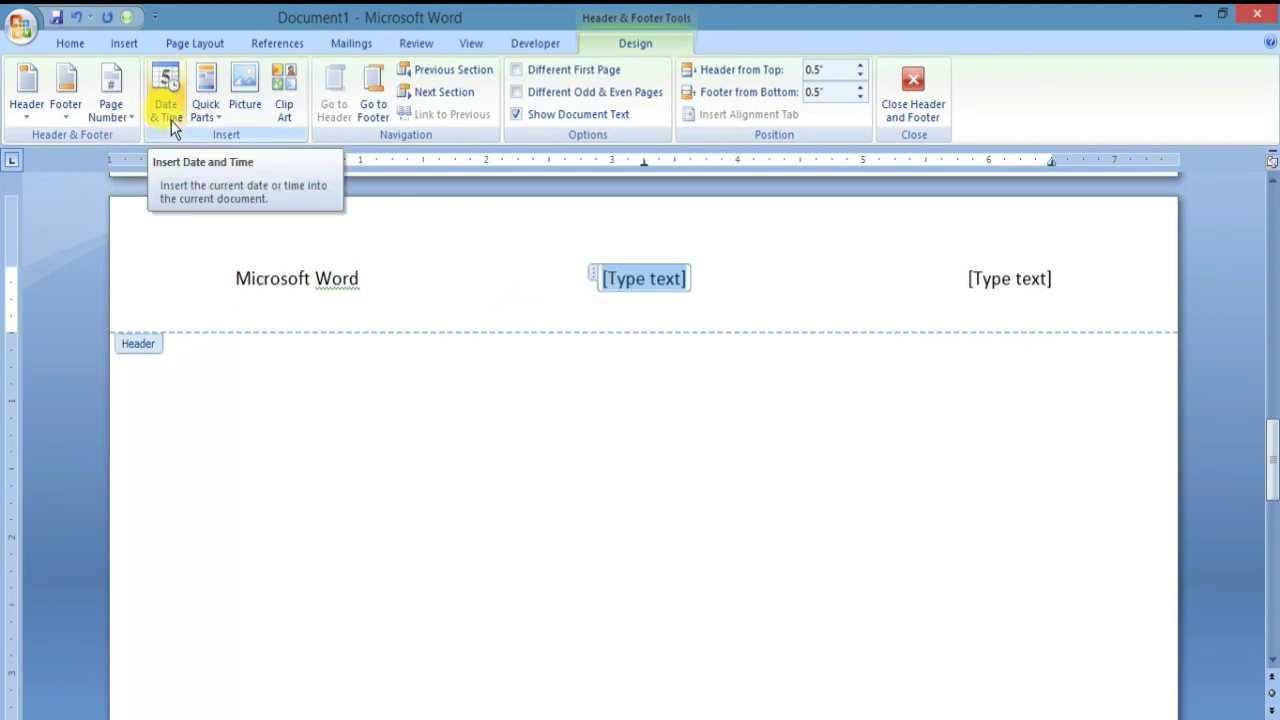
{"action": "left_click", "coordinate": [166, 100]}
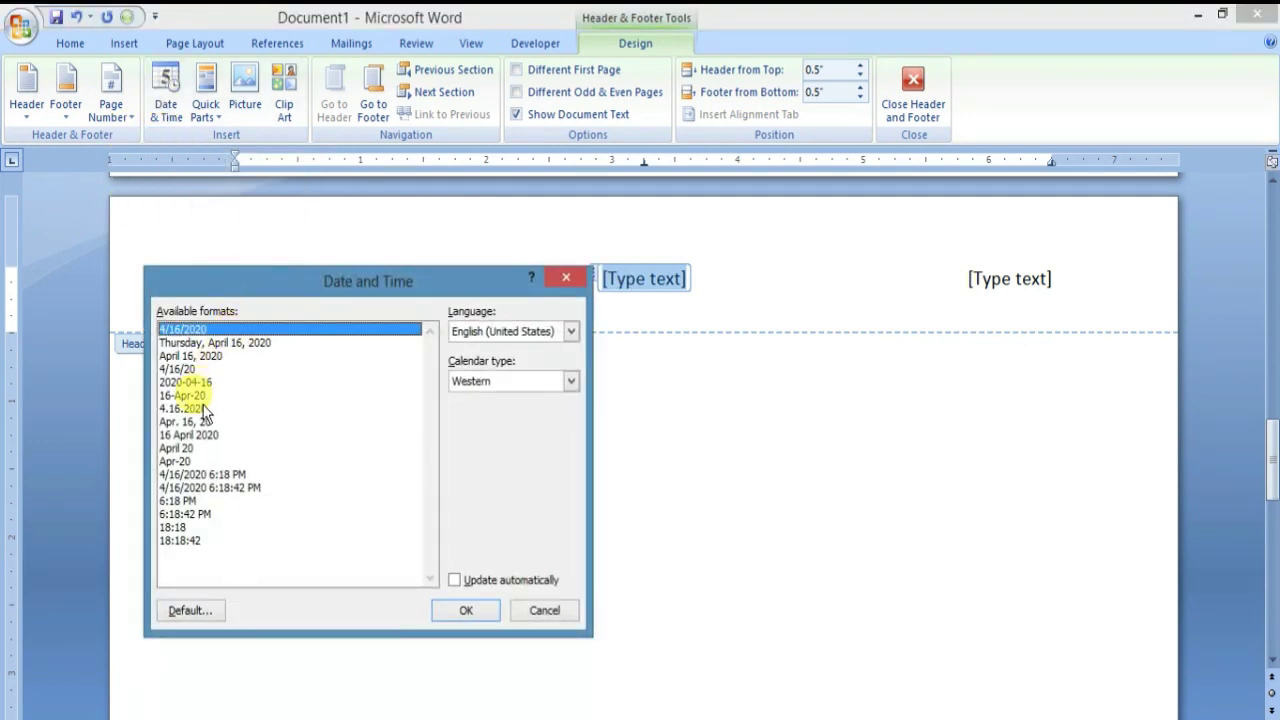
{"action": "left_click", "coordinate": [197, 343]}
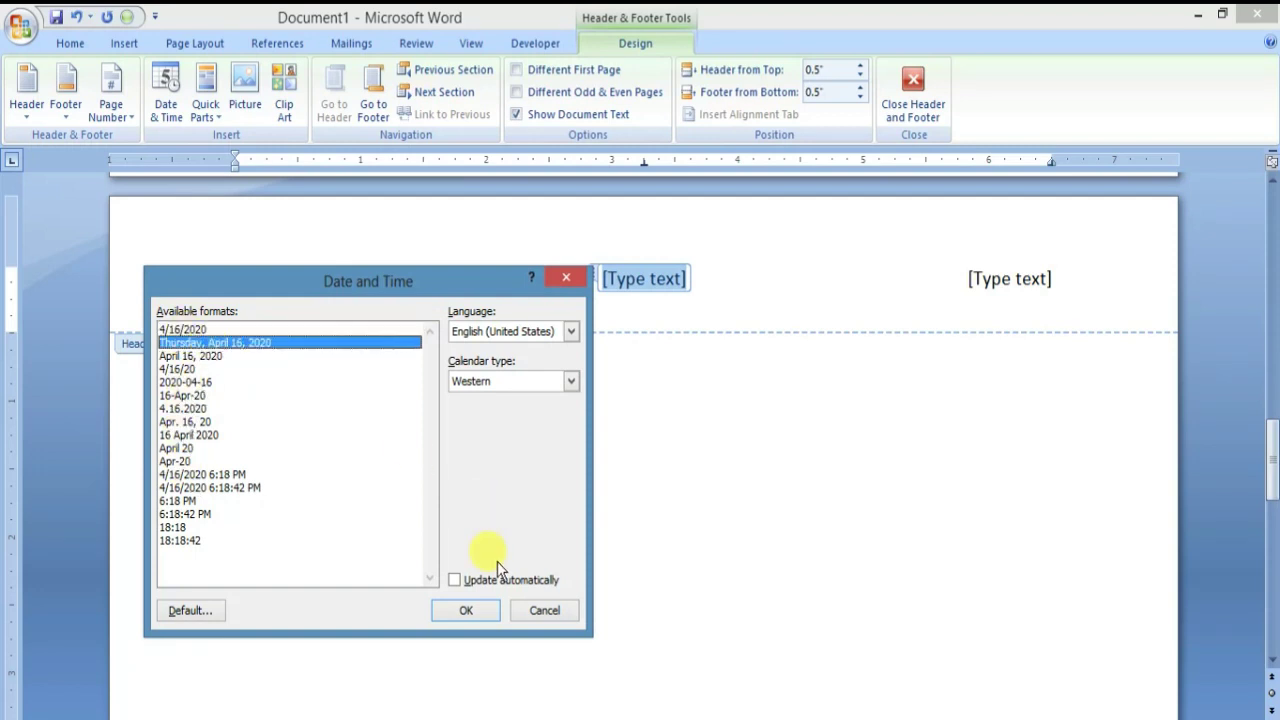
{"action": "left_click", "coordinate": [466, 610]}
{"action": "left_click", "coordinate": [980, 282]}
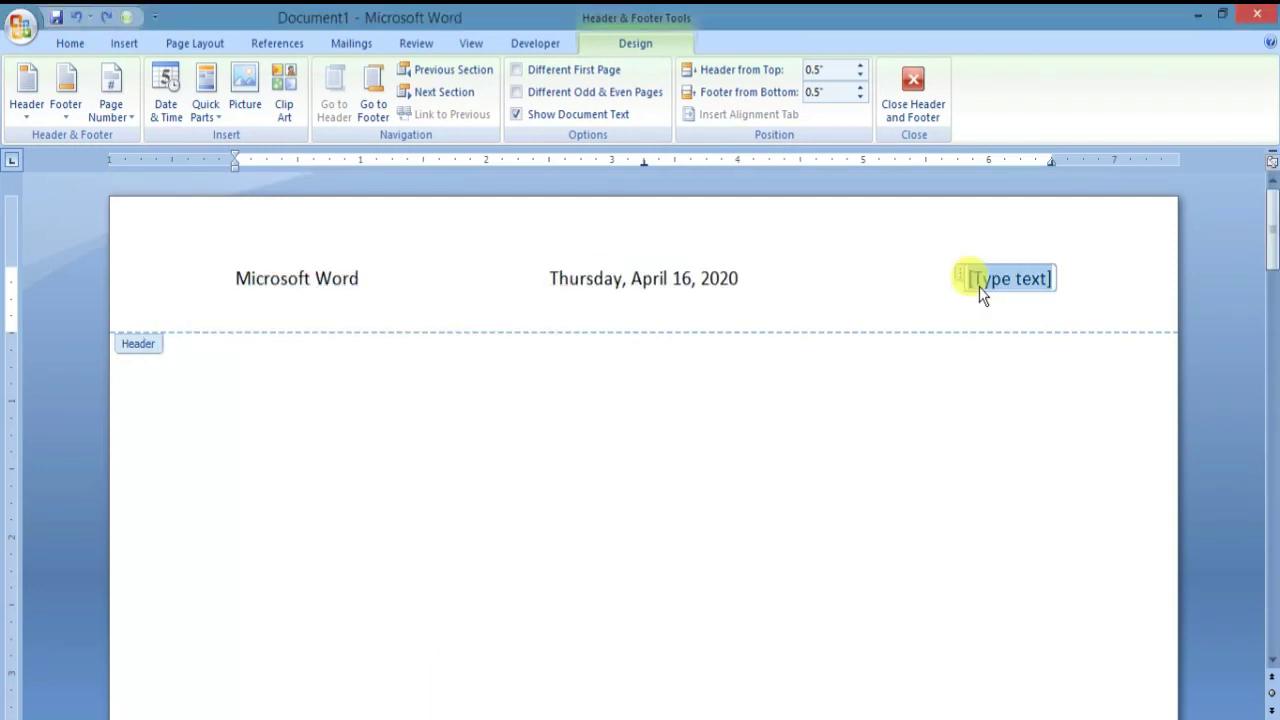
Insert picture c from D:\Wallpapers\Photo god into the header's right column
{"action": "left_click", "coordinate": [245, 86]}
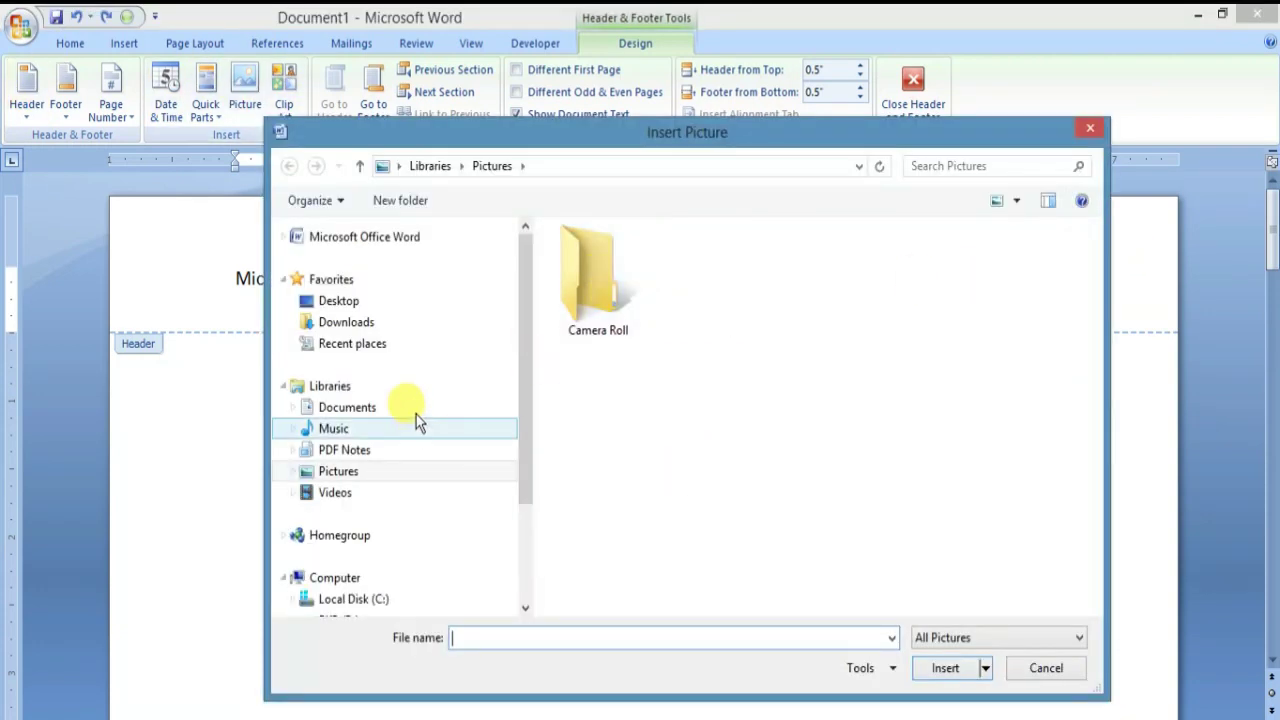
{"action": "left_click_drag", "start_coordinate": [523, 406], "coordinate": [521, 553]}
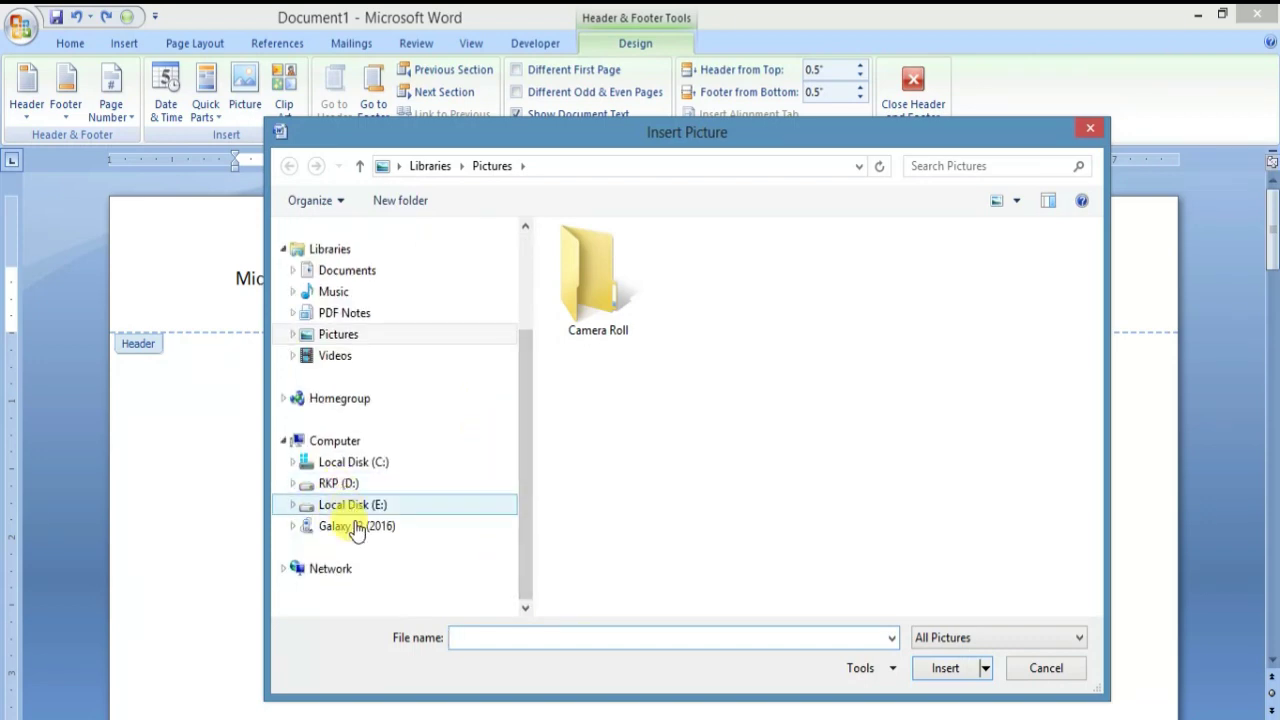
{"action": "left_click", "coordinate": [340, 485]}
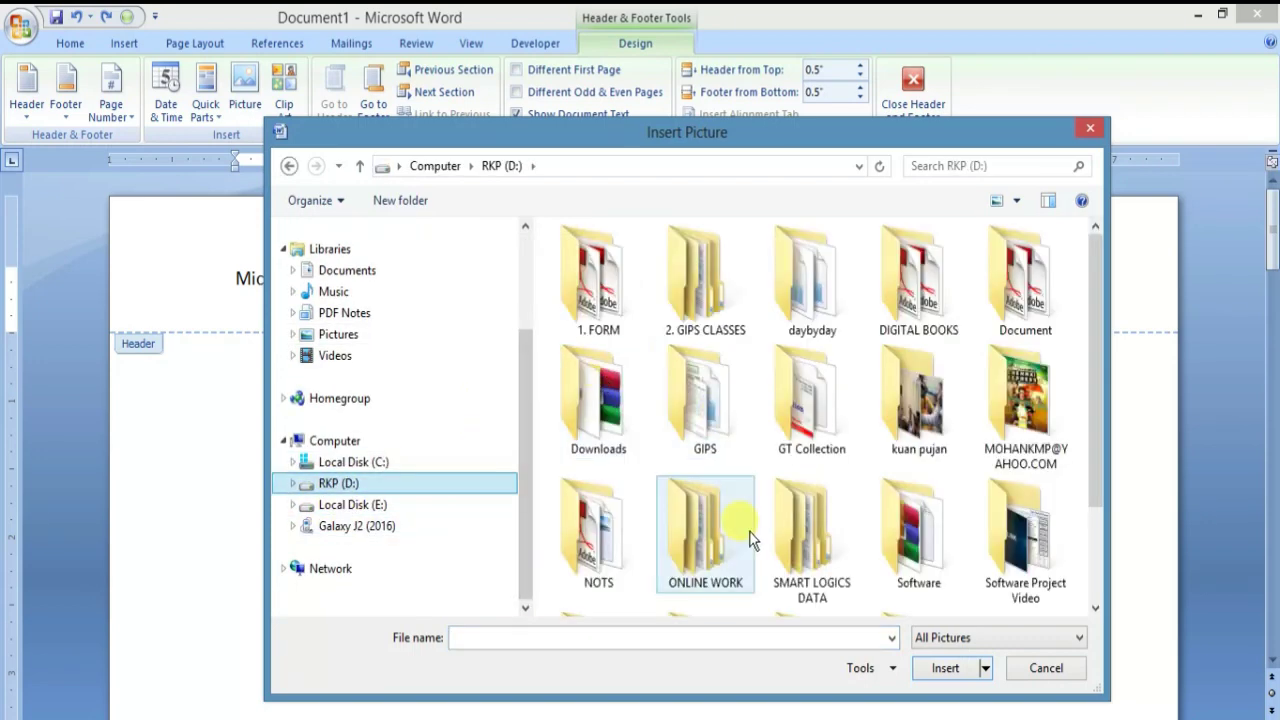
{"action": "scroll", "coordinate": [808, 540], "scroll_direction": "down", "scroll_amount": 2}
{"action": "double_click", "coordinate": [808, 537]}
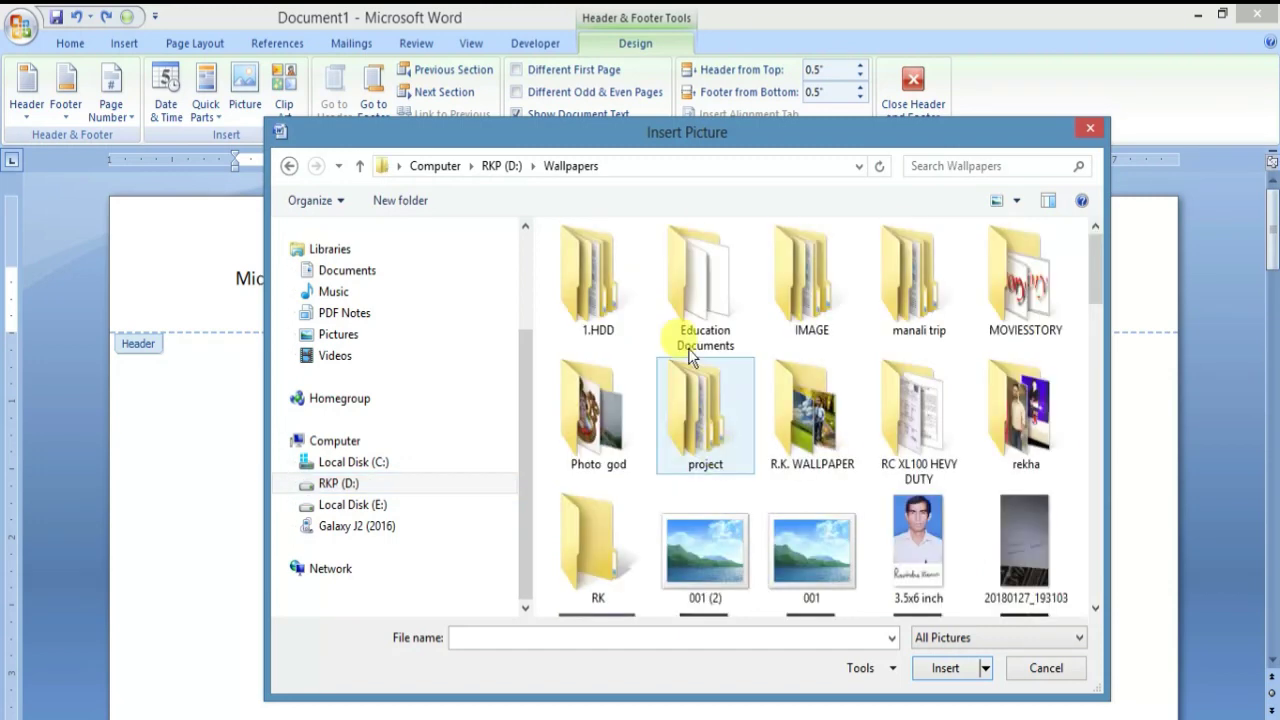
{"action": "double_click", "coordinate": [598, 410]}
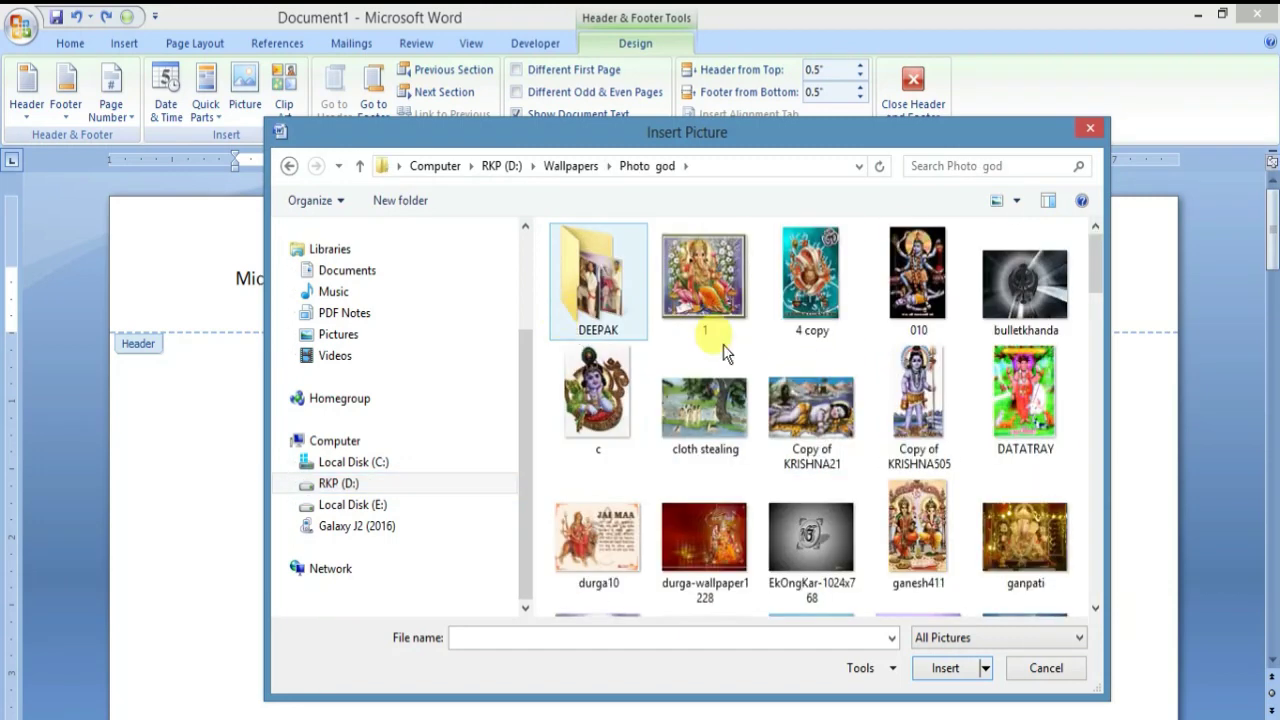
{"action": "scroll", "coordinate": [1097, 281], "scroll_direction": "down", "scroll_amount": 3}
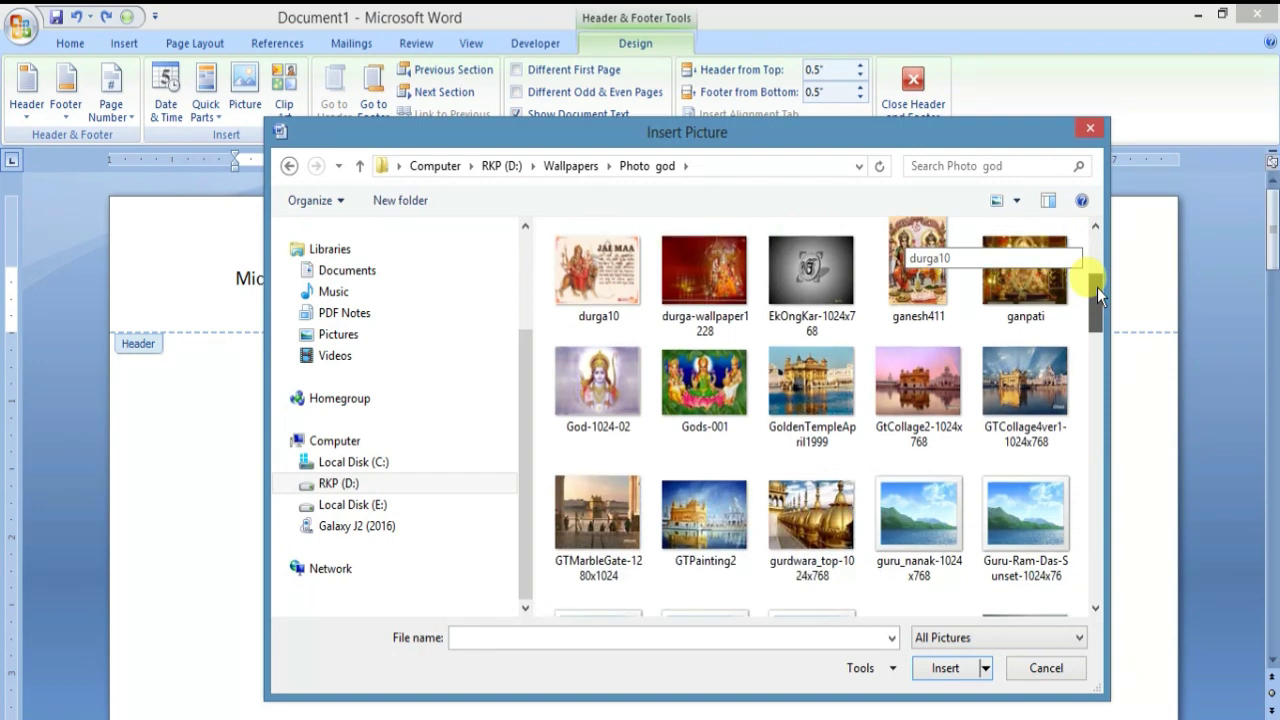
{"action": "mouse_move", "coordinate": [1097, 287]}
{"action": "left_mouse_down"}
{"action": "mouse_move", "coordinate": [1100, 484]}
{"action": "mouse_move", "coordinate": [1100, 430]}
{"action": "mouse_move", "coordinate": [752, 365]}
{"action": "left_mouse_up"}
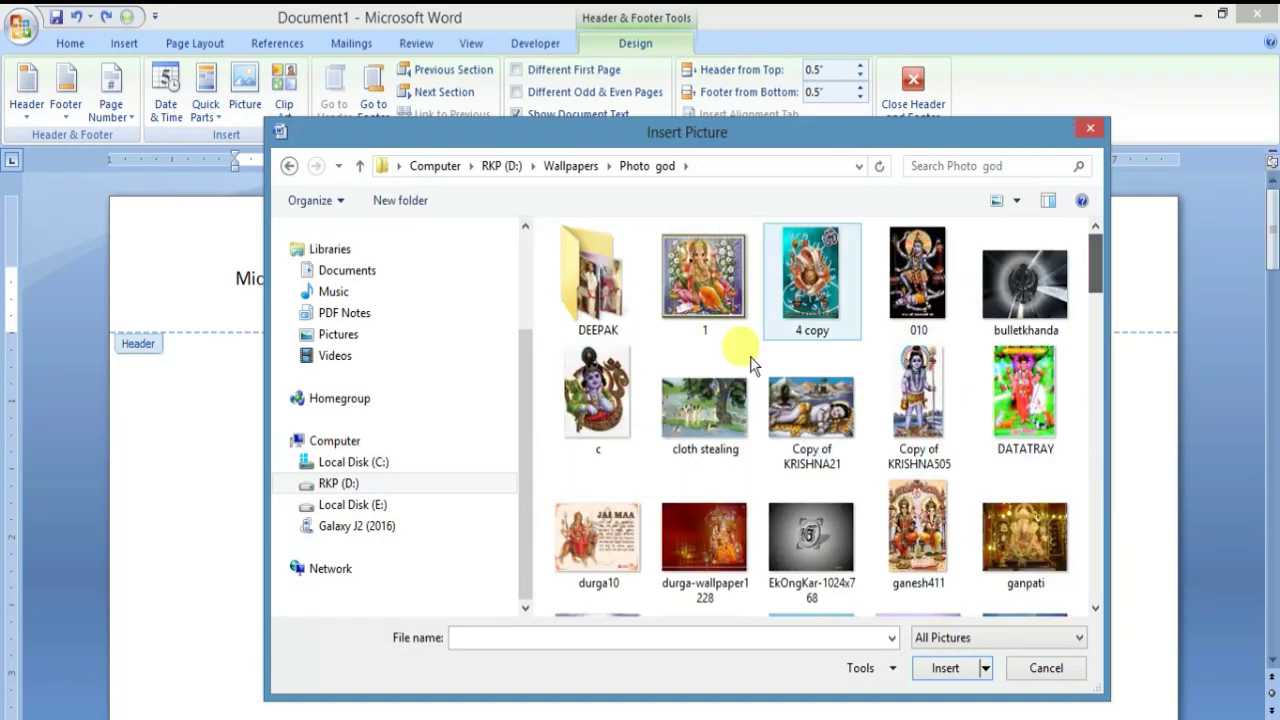
{"action": "left_click", "coordinate": [598, 393]}
{"action": "left_click", "coordinate": [943, 667]}
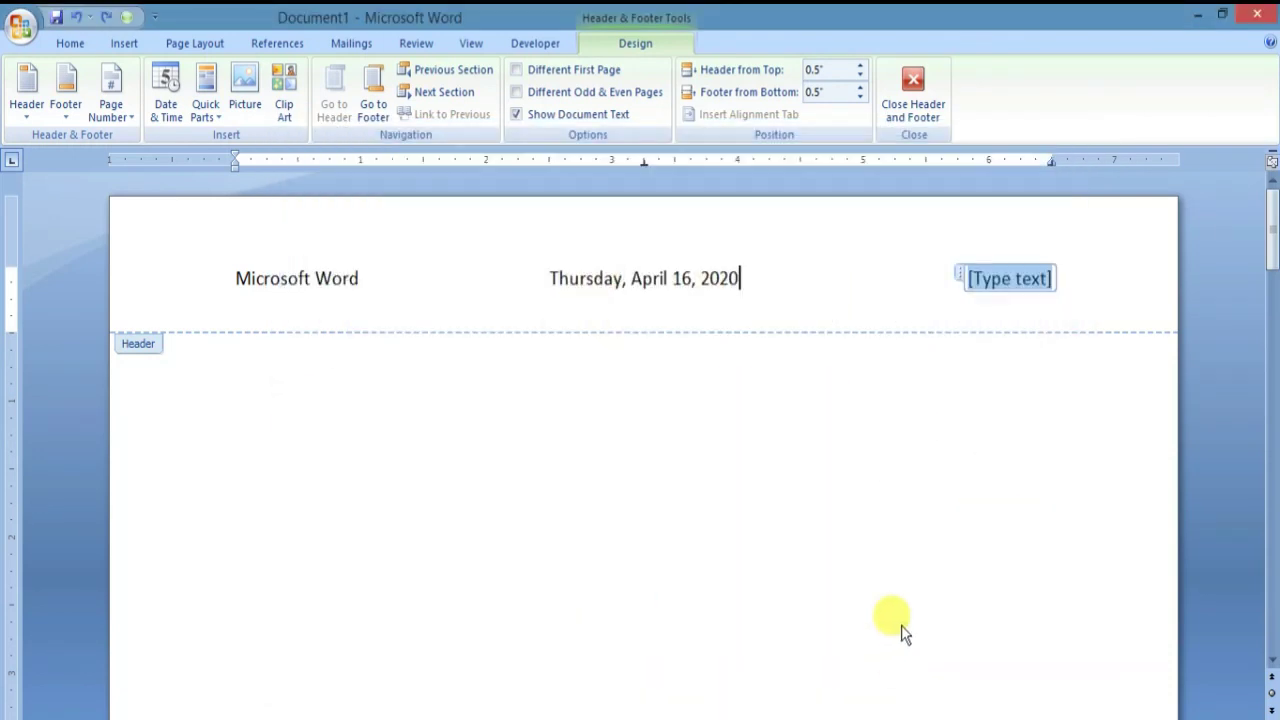
Shrink picture c to about 0.35" by 0.27" to fit the header, then close header editing
{"action": "left_click_drag", "start_coordinate": [638, 289], "coordinate": [910, 548]}
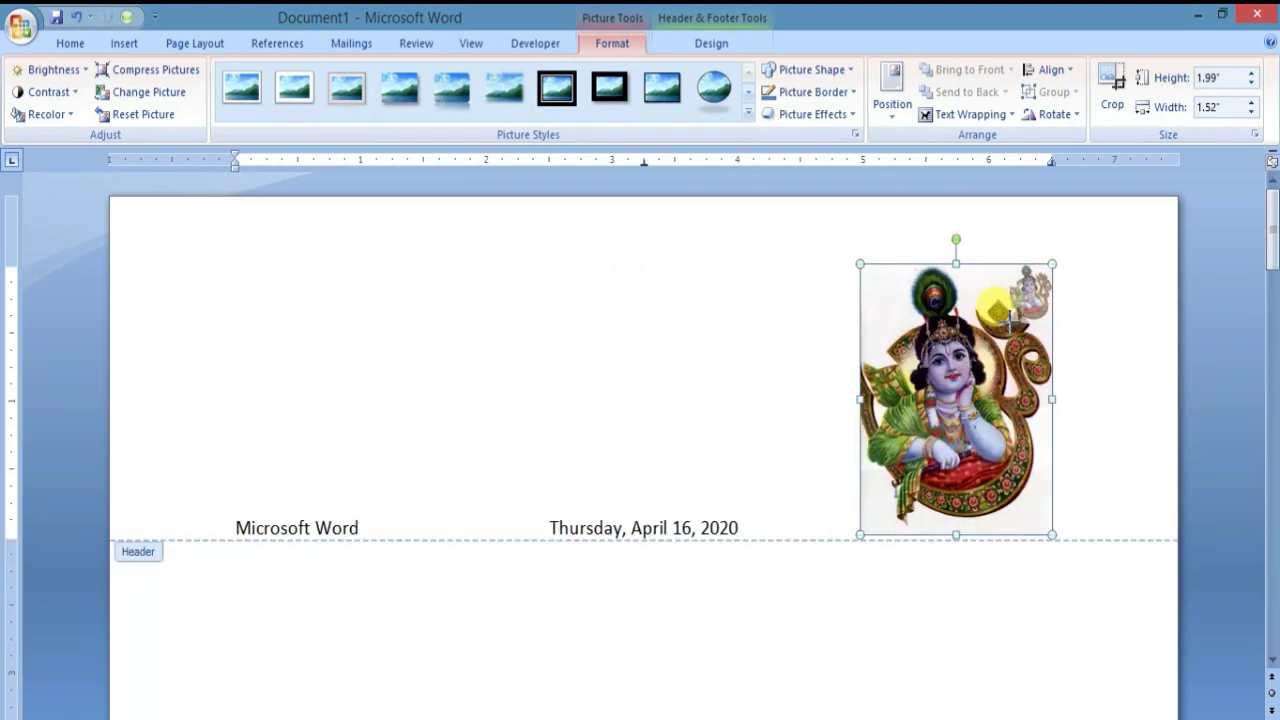
{"action": "left_click_drag", "start_coordinate": [1018, 312], "coordinate": [1015, 315]}
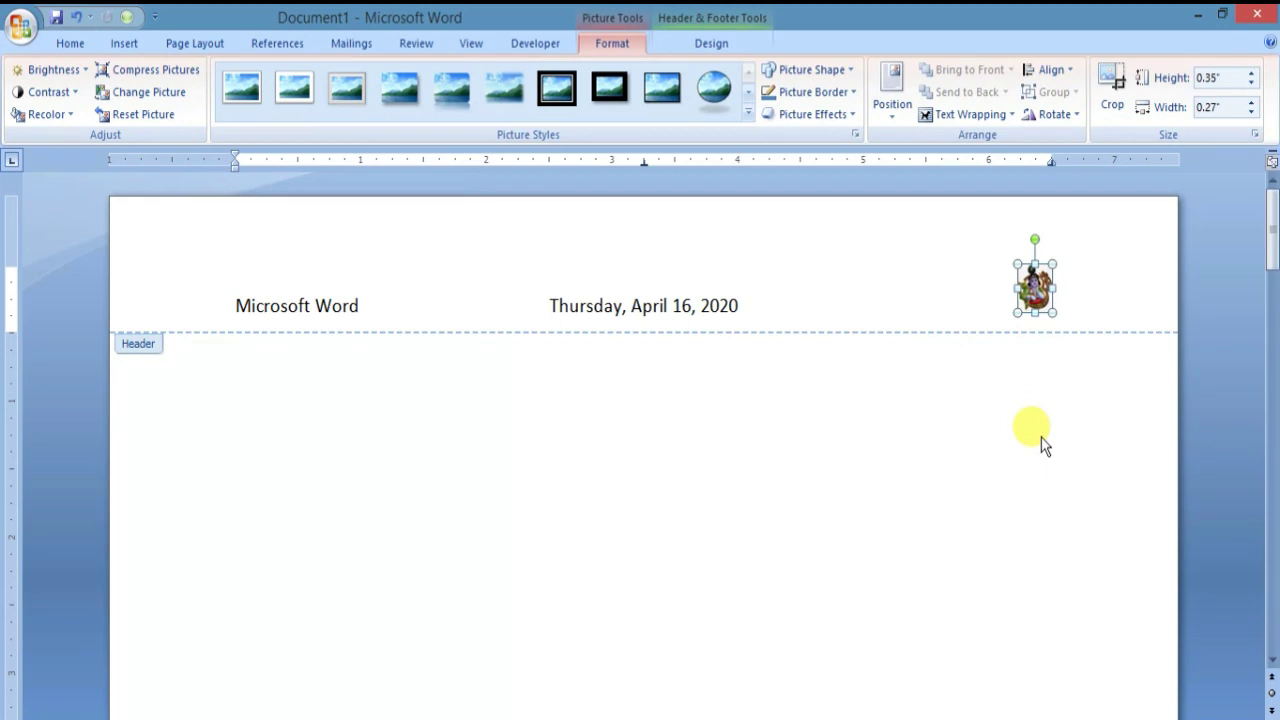
{"action": "double_click", "coordinate": [645, 548]}
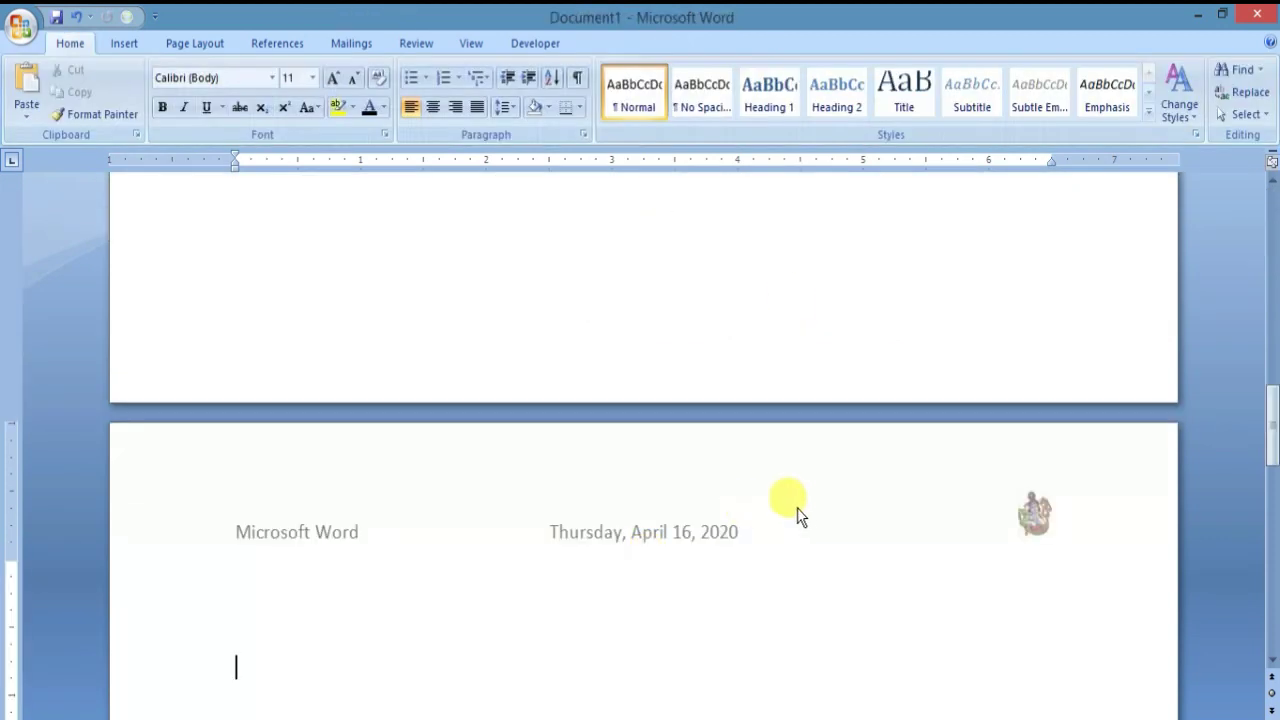
Scroll back to the top of page 1 and switch to the Insert ribbon
{"action": "scroll", "coordinate": [806, 513], "scroll_direction": "down", "scroll_amount": 4}
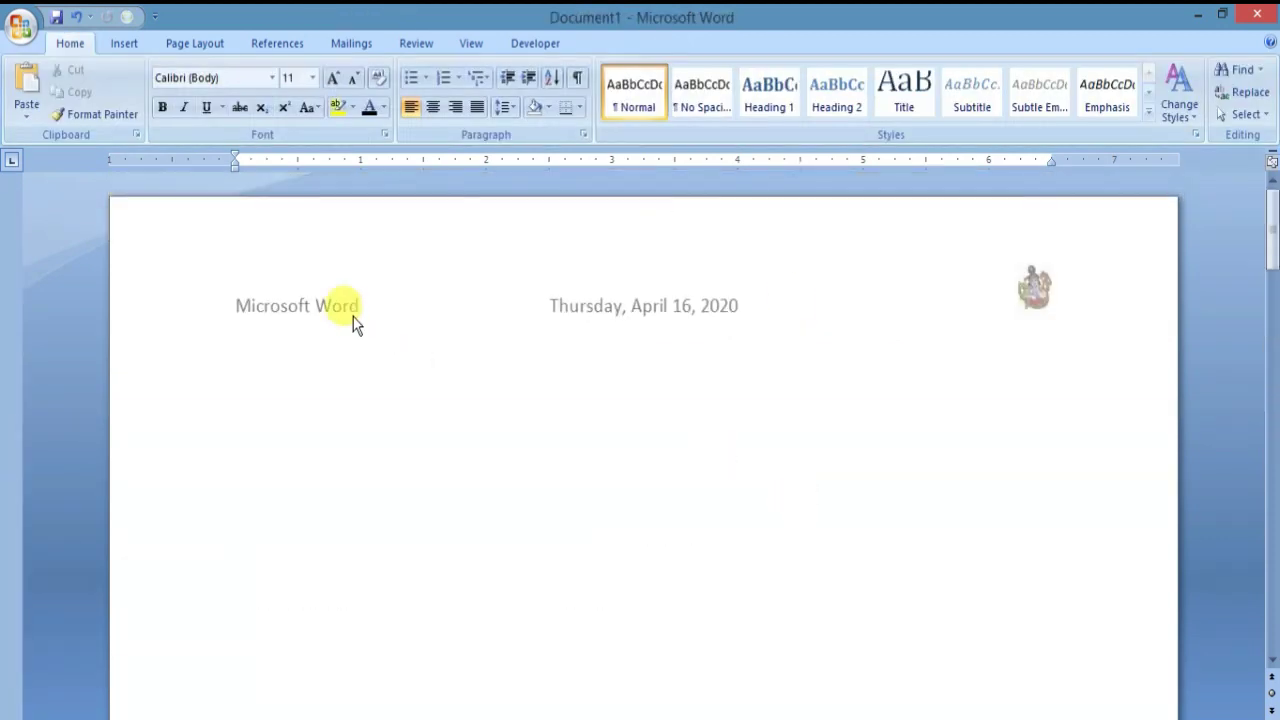
{"action": "scroll", "coordinate": [973, 309], "scroll_direction": "up", "scroll_amount": 5}
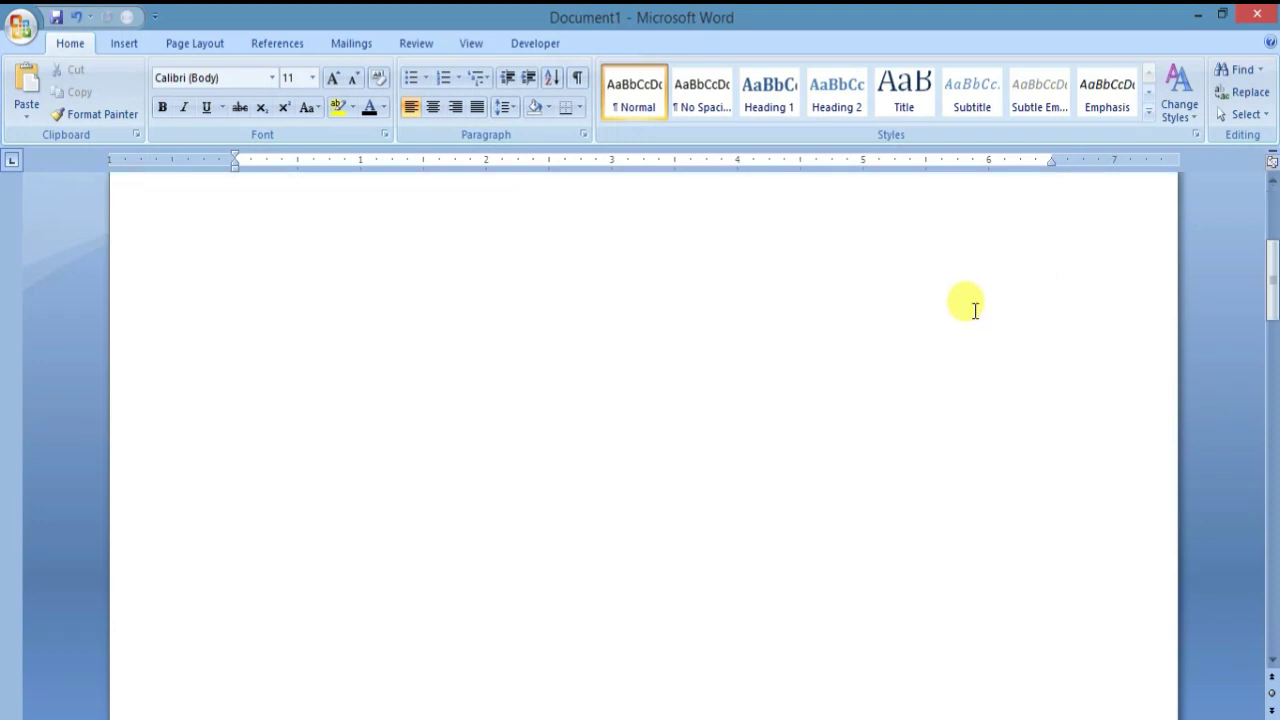
{"action": "scroll", "coordinate": [993, 366], "scroll_direction": "down", "scroll_amount": 5}
{"action": "scroll", "coordinate": [993, 366], "scroll_direction": "down", "scroll_amount": 2}
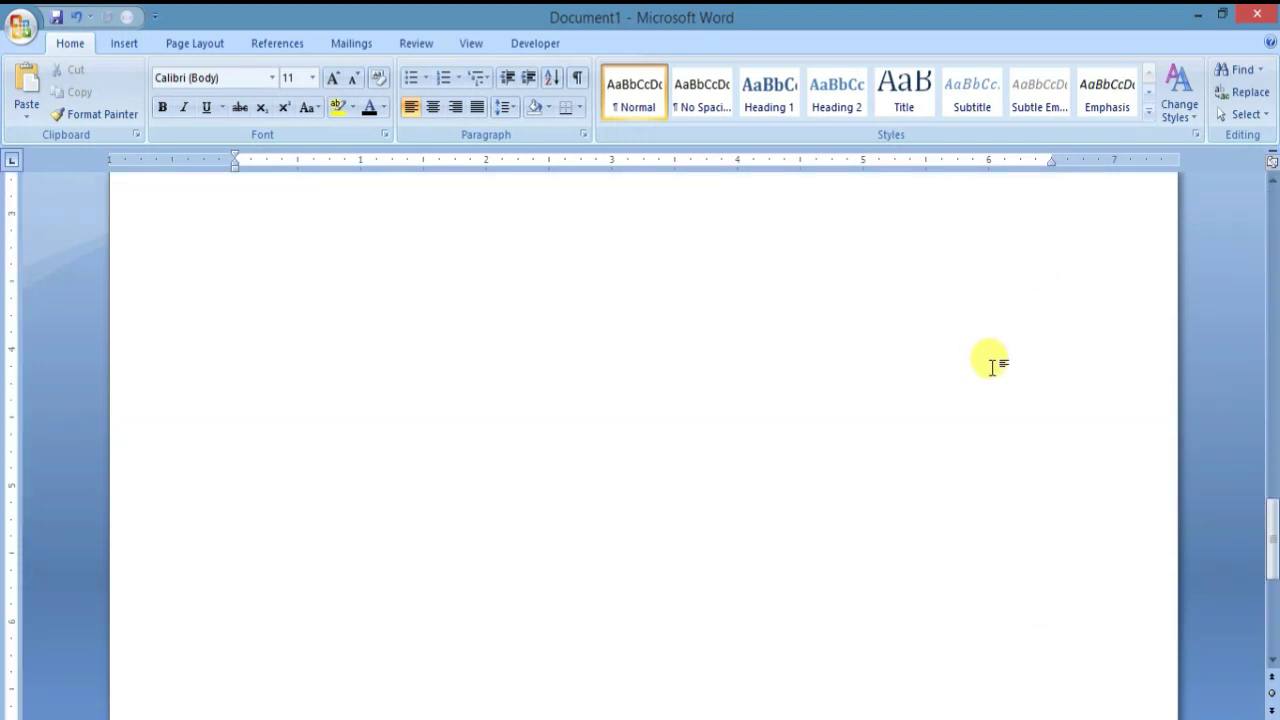
{"action": "scroll", "coordinate": [993, 366], "scroll_direction": "up", "scroll_amount": 7}
{"action": "scroll", "coordinate": [993, 366], "scroll_direction": "up", "scroll_amount": 5}
{"action": "scroll", "coordinate": [993, 366], "scroll_direction": "up", "scroll_amount": 3}
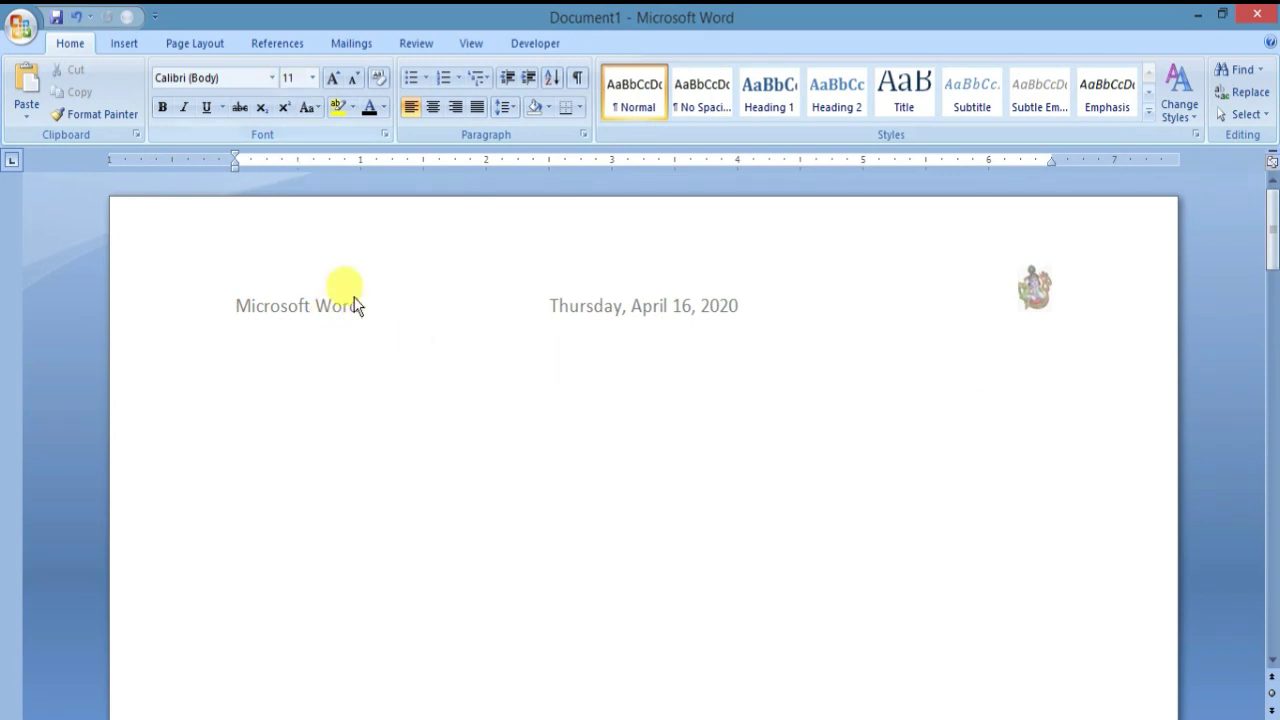
{"action": "left_click", "coordinate": [136, 41]}
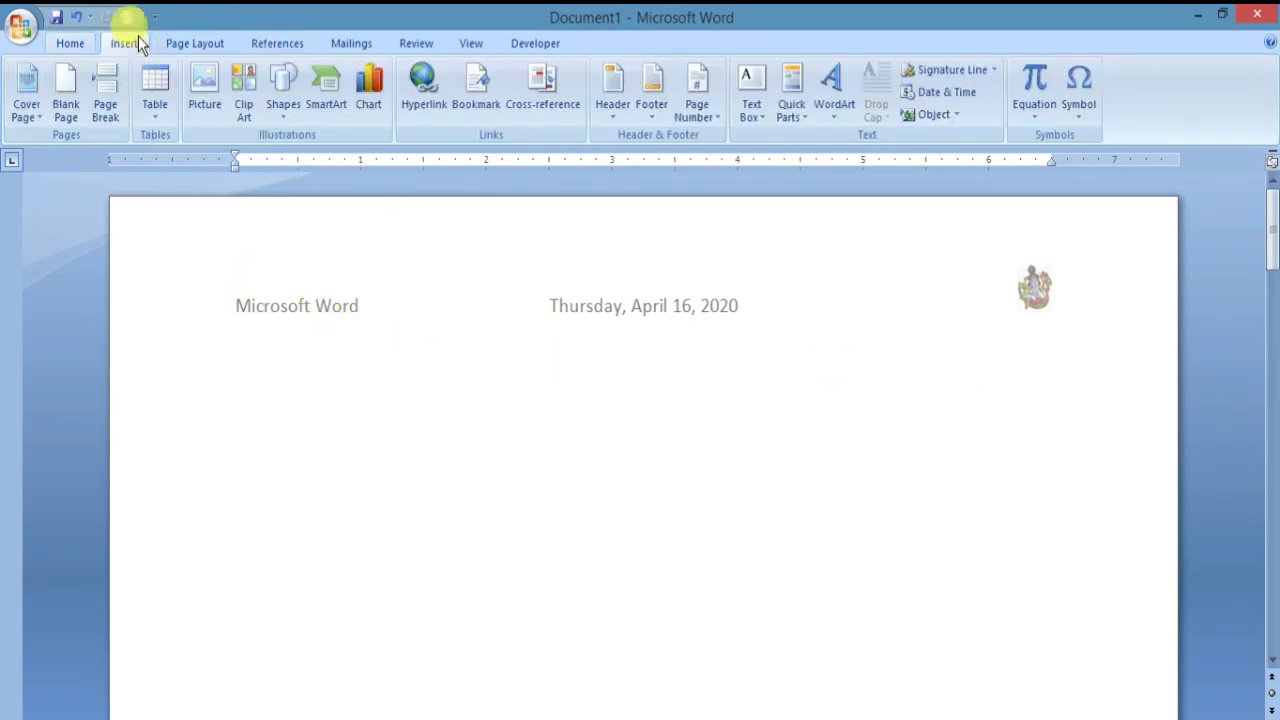
Remove the header, including its title, date and picture c, with Header > Remove Header
{"action": "left_click", "coordinate": [616, 110]}
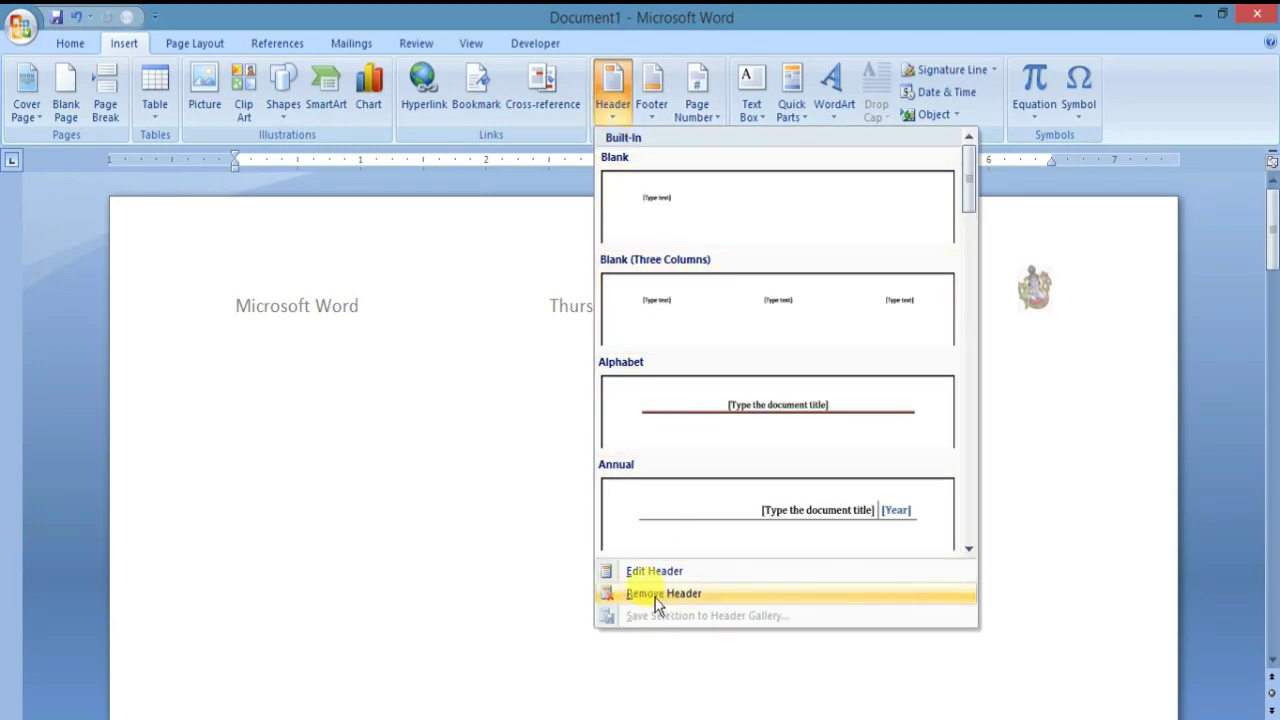
{"action": "left_click", "coordinate": [686, 596]}
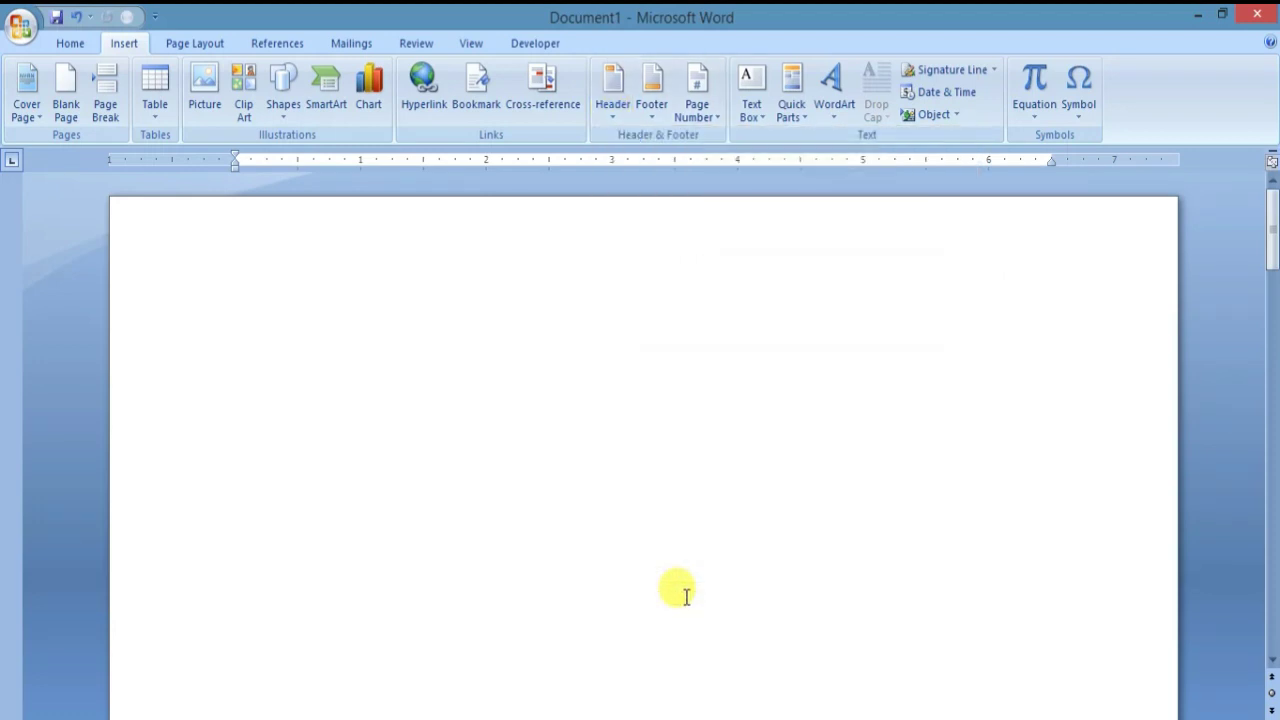
{"action": "scroll", "coordinate": [660, 378], "scroll_direction": "down", "scroll_amount": 3}
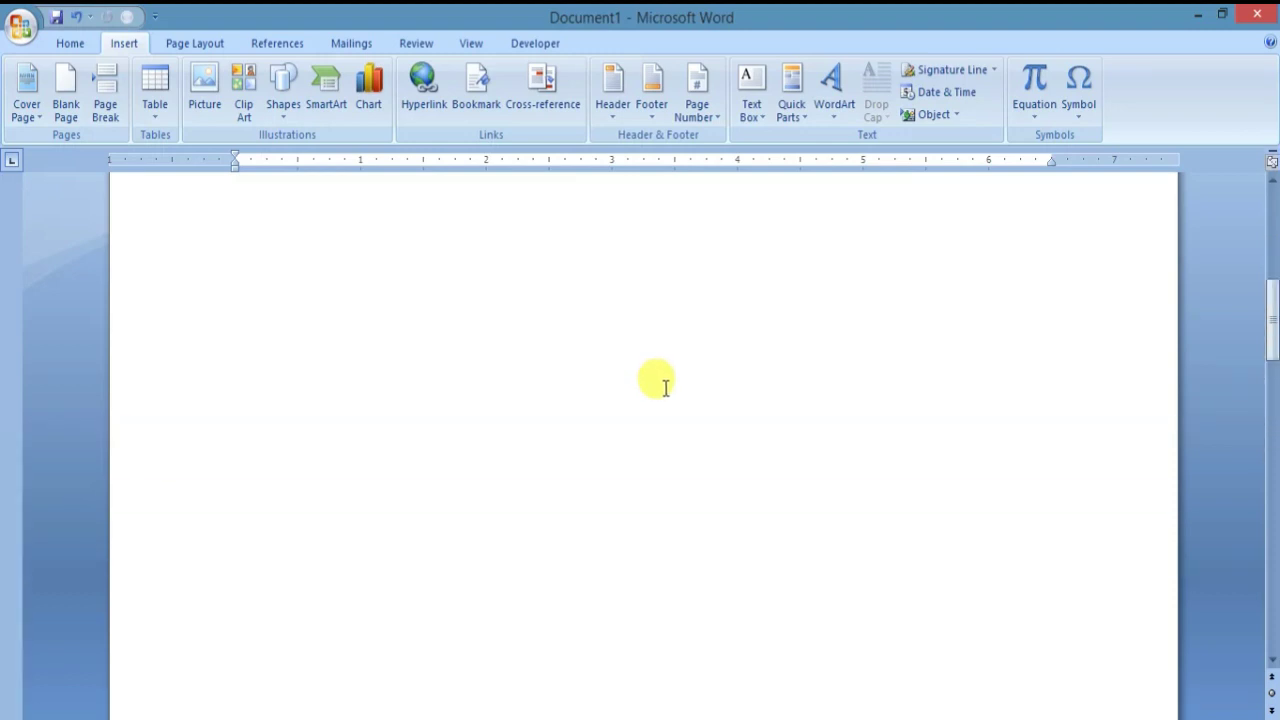
{"action": "scroll", "coordinate": [663, 382], "scroll_direction": "up", "scroll_amount": 3}
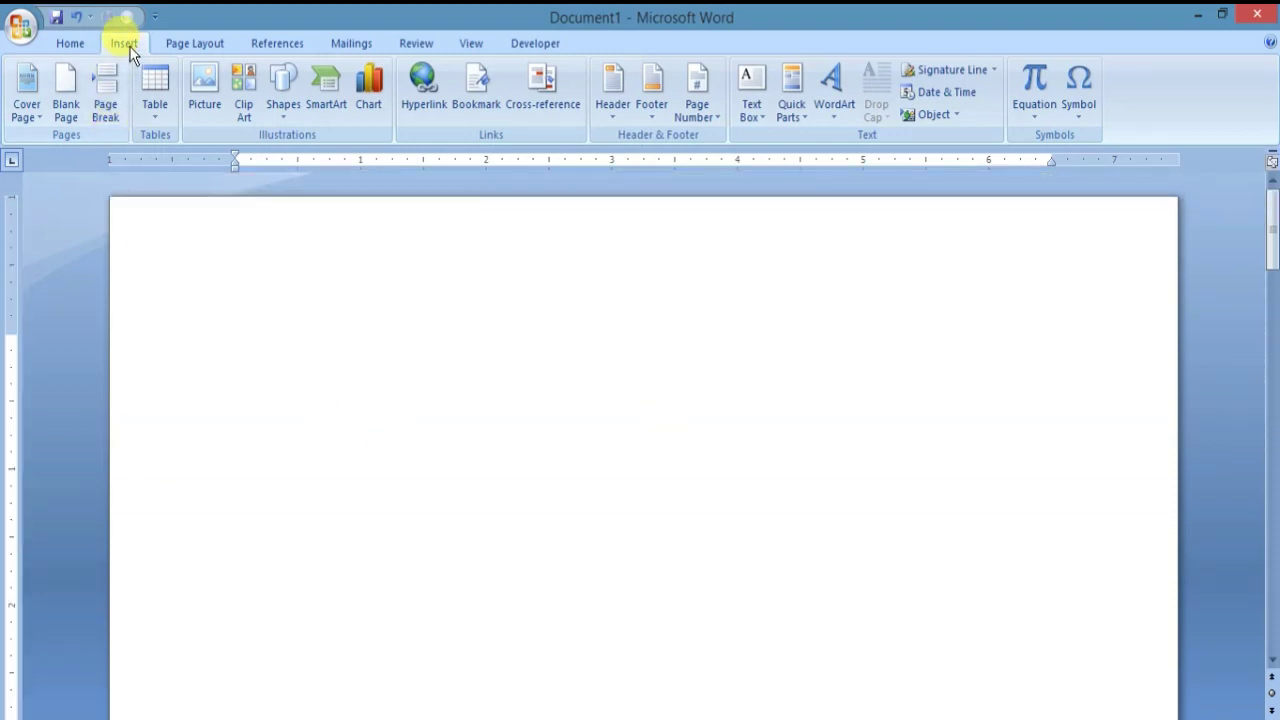
Browse the built-in footer gallery and insert the Alphabet footer design
{"action": "left_click", "coordinate": [654, 116]}
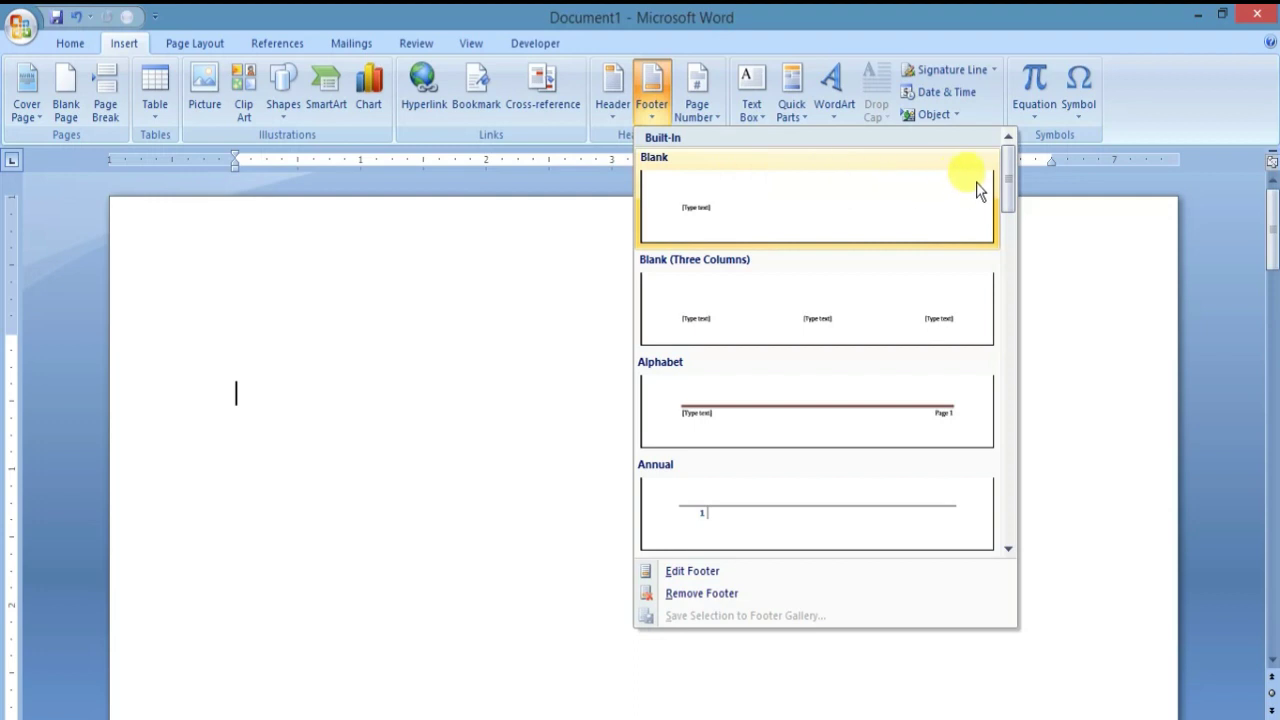
{"action": "mouse_move", "coordinate": [1006, 180]}
{"action": "left_mouse_down"}
{"action": "mouse_move", "coordinate": [1008, 418]}
{"action": "mouse_move", "coordinate": [985, 285]}
{"action": "left_mouse_up"}
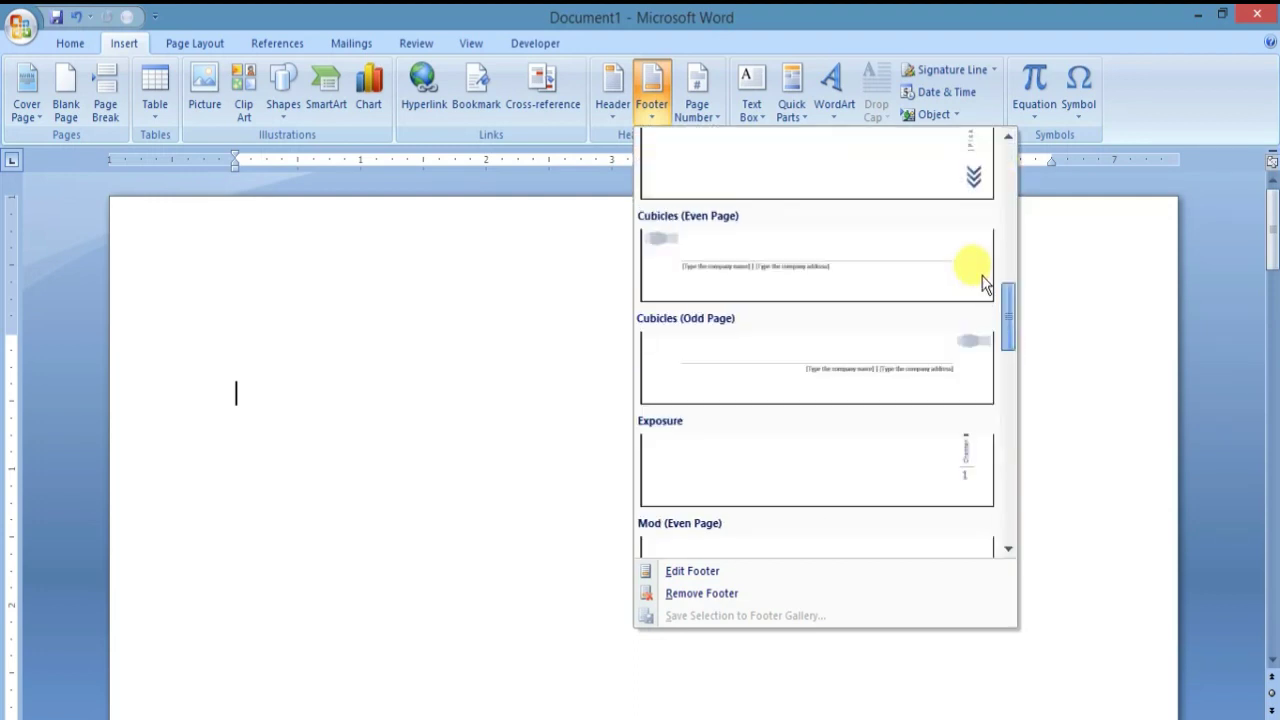
{"action": "scroll", "coordinate": [982, 240], "scroll_direction": "up", "scroll_amount": 5}
{"action": "scroll", "coordinate": [985, 205], "scroll_direction": "up", "scroll_amount": 2}
{"action": "scroll", "coordinate": [958, 290], "scroll_direction": "up", "scroll_amount": 1}
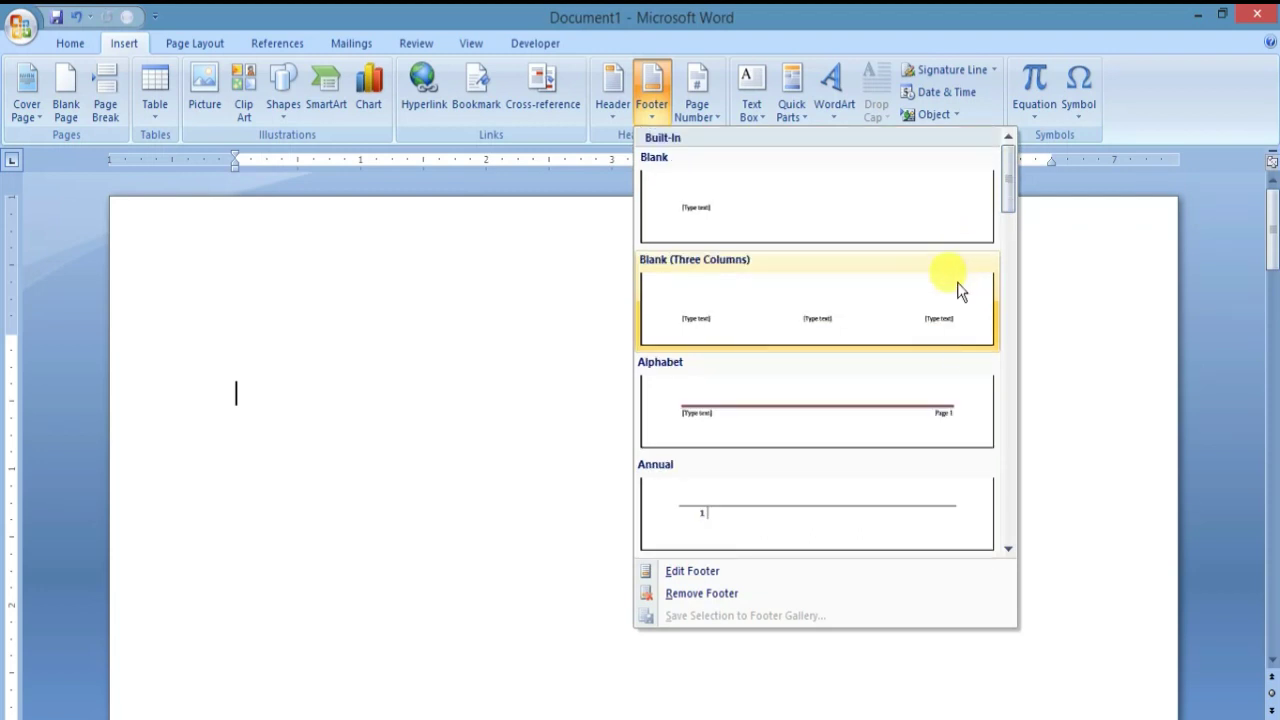
{"action": "scroll", "coordinate": [925, 410], "scroll_direction": "down", "scroll_amount": 3}
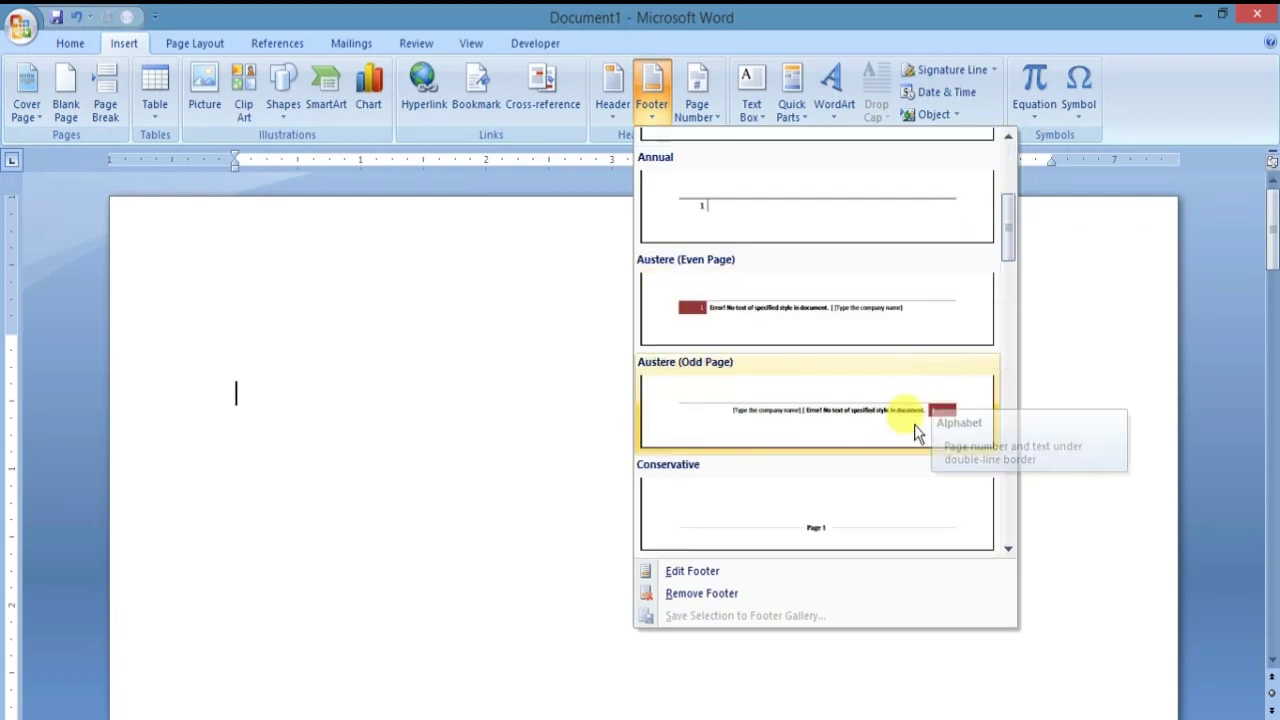
{"action": "scroll", "coordinate": [840, 355], "scroll_direction": "up", "scroll_amount": 3}
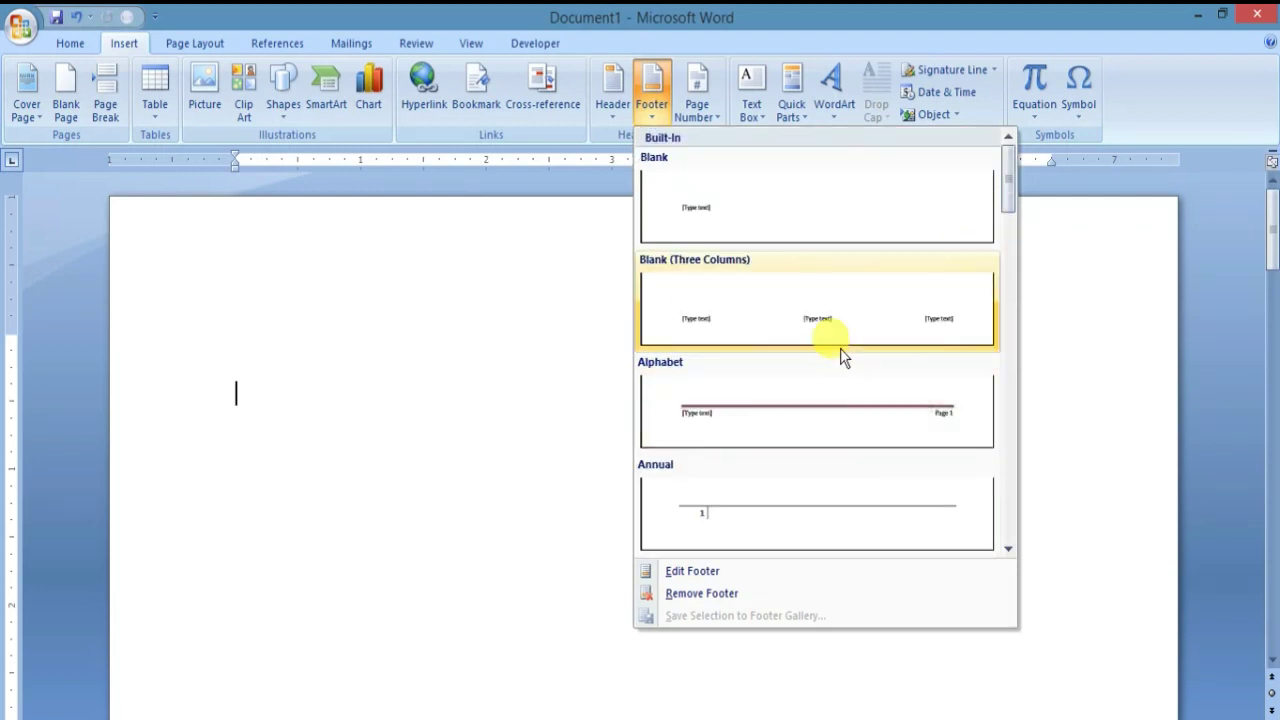
{"action": "left_click", "coordinate": [928, 413]}
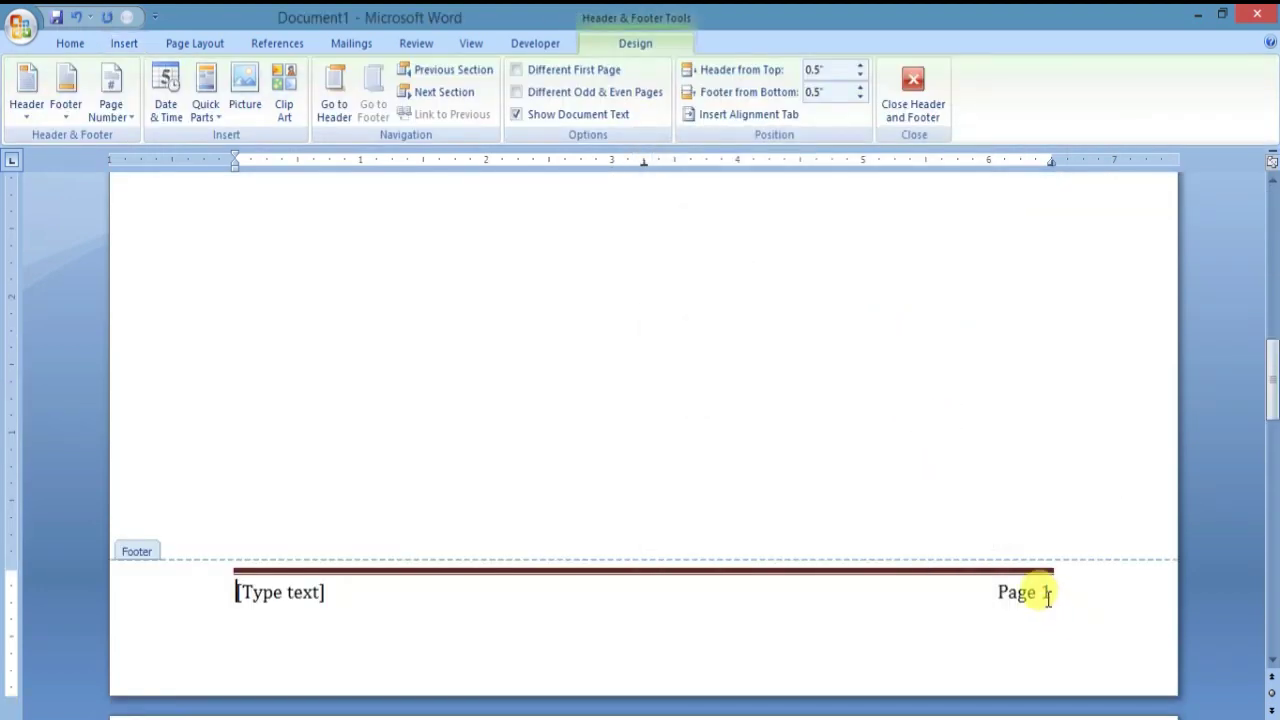
Replace the footer's [Type text] placeholder with the Author property via Quick Parts > Document Property
{"action": "left_click", "coordinate": [262, 605]}
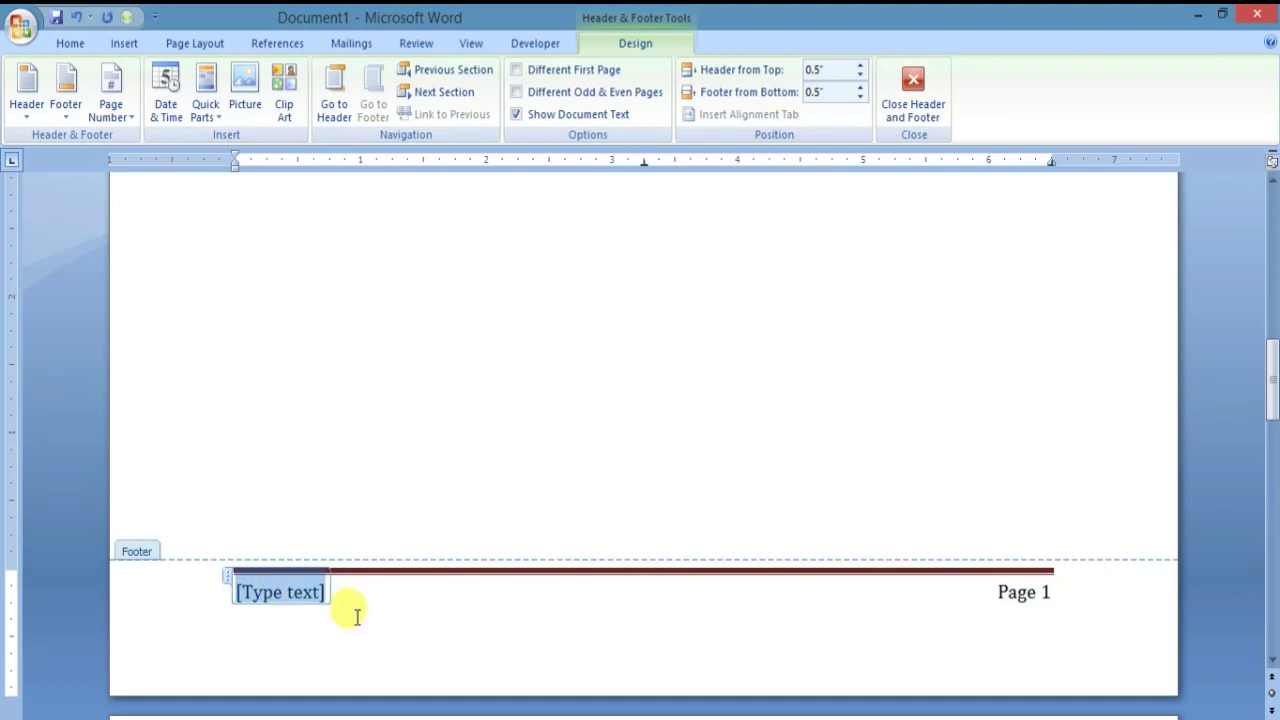
{"action": "scroll", "coordinate": [350, 600], "scroll_direction": "down", "scroll_amount": 2}
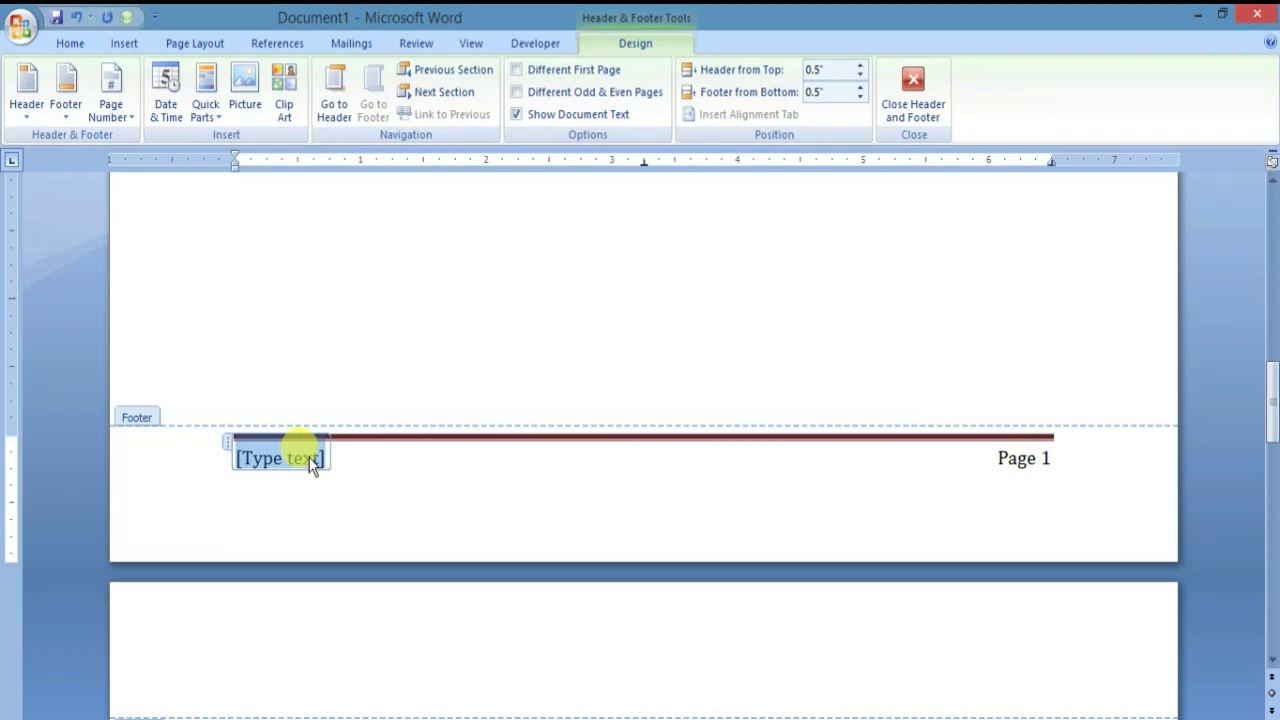
{"action": "left_click", "coordinate": [208, 114]}
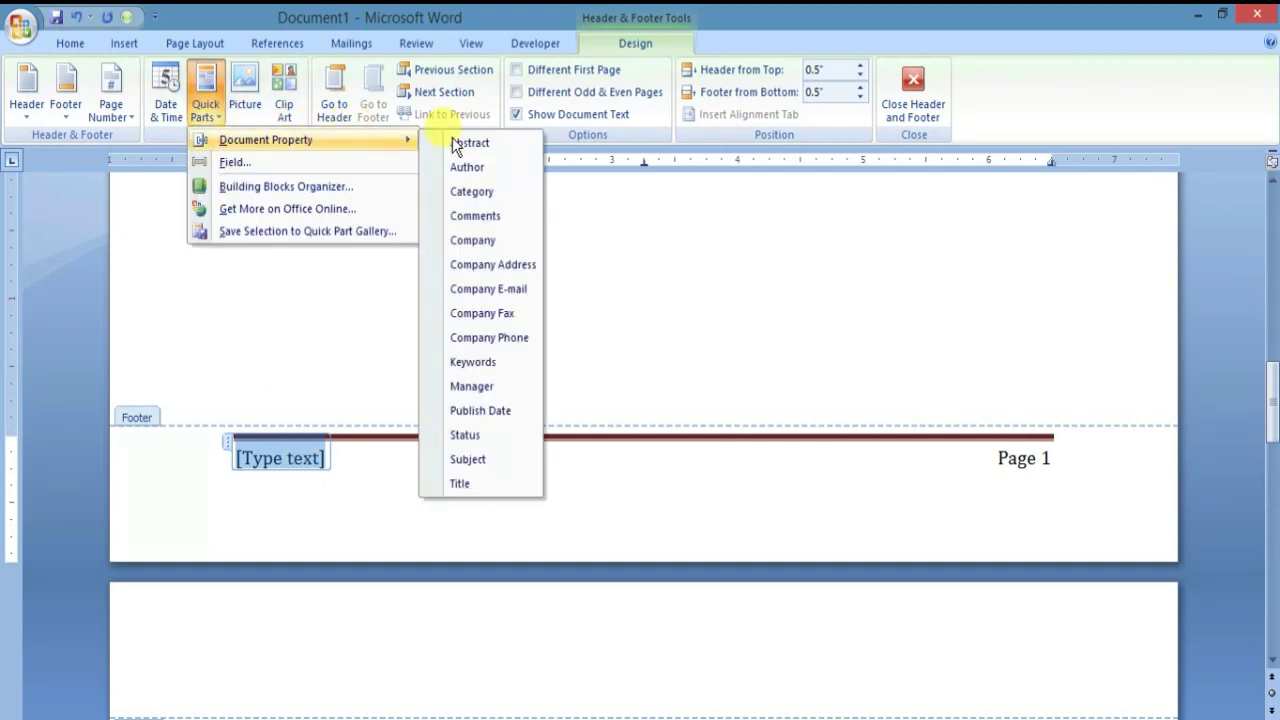
{"action": "mouse_move", "coordinate": [265, 140]}
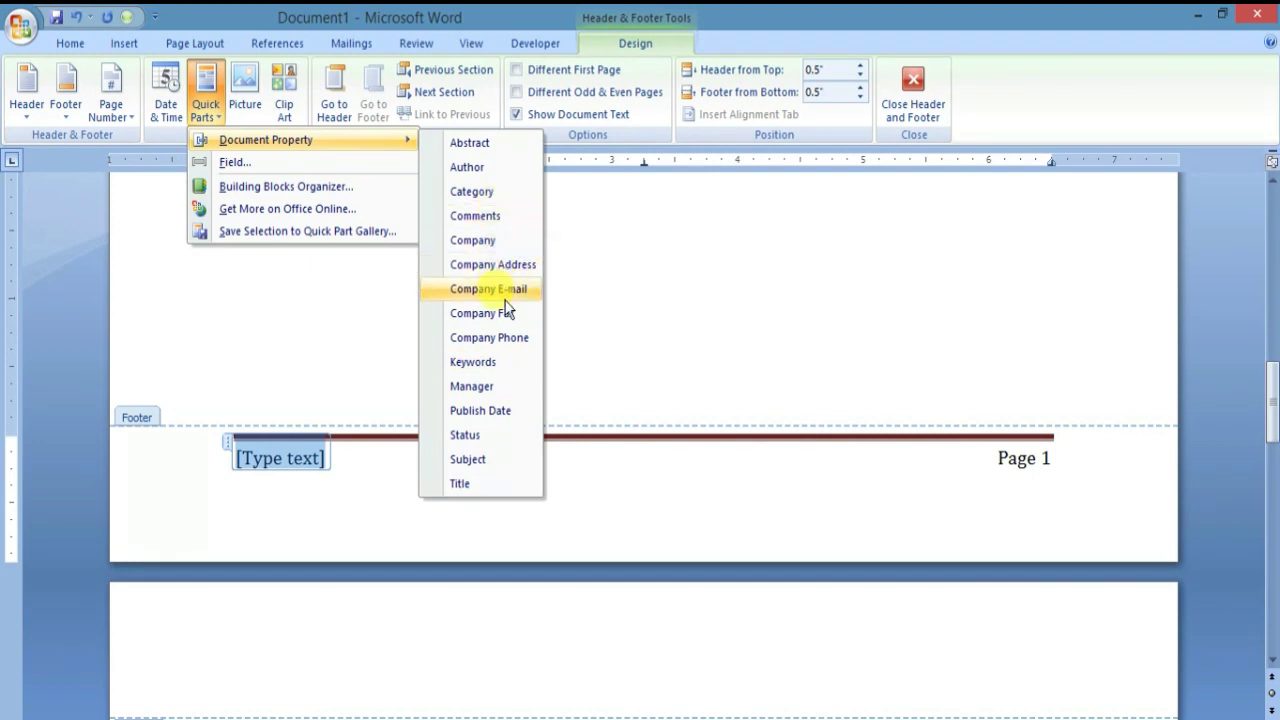
{"action": "left_click", "coordinate": [474, 168]}
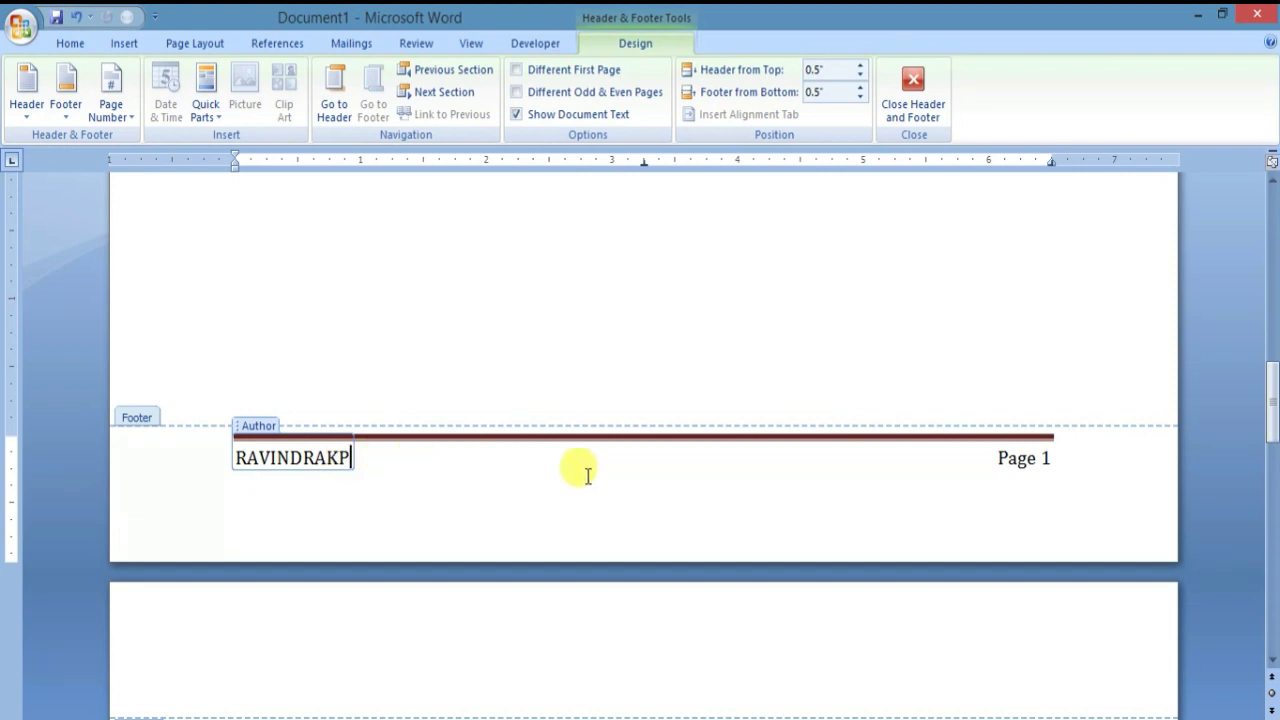
{"action": "left_click", "coordinate": [1027, 467]}
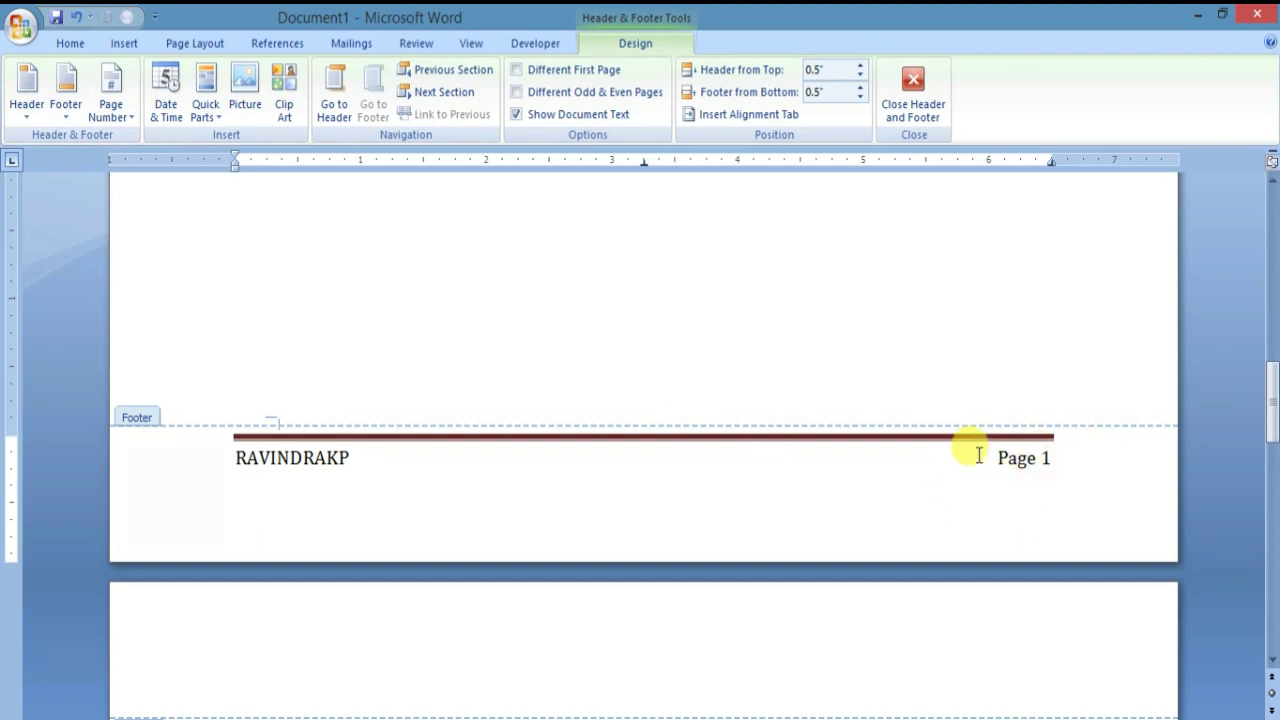
{"action": "left_click", "coordinate": [116, 127]}
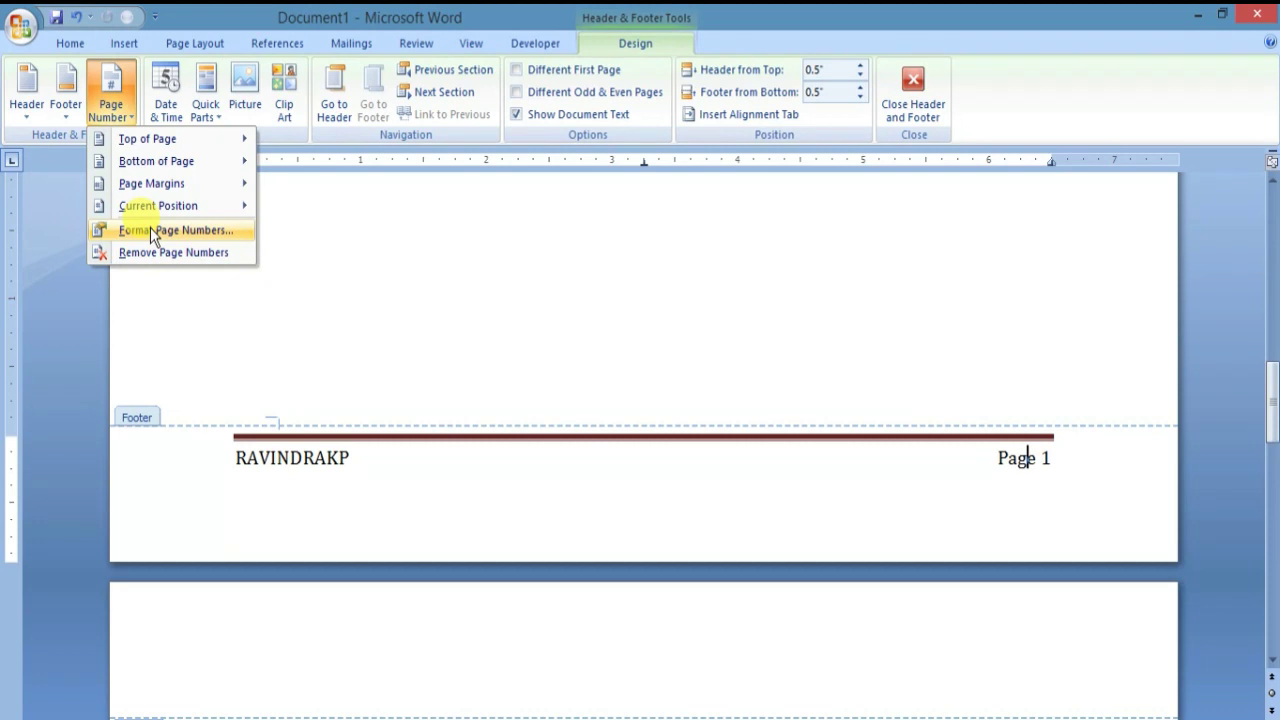
Set the footer page number format to '- 1 -, - 2 -, - 3 -' so it reads Page - 1 -
{"action": "left_click", "coordinate": [150, 230]}
{"action": "left_click", "coordinate": [720, 267]}
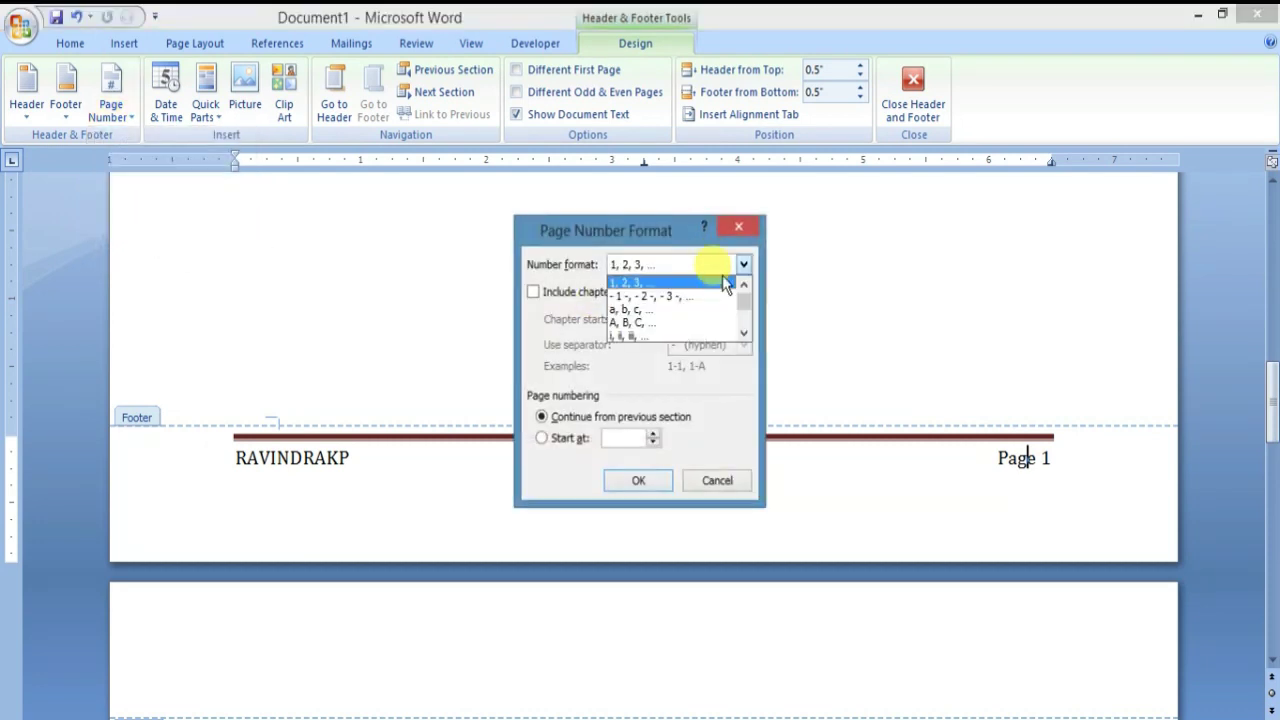
{"action": "left_click", "coordinate": [744, 334]}
{"action": "left_click", "coordinate": [744, 334]}
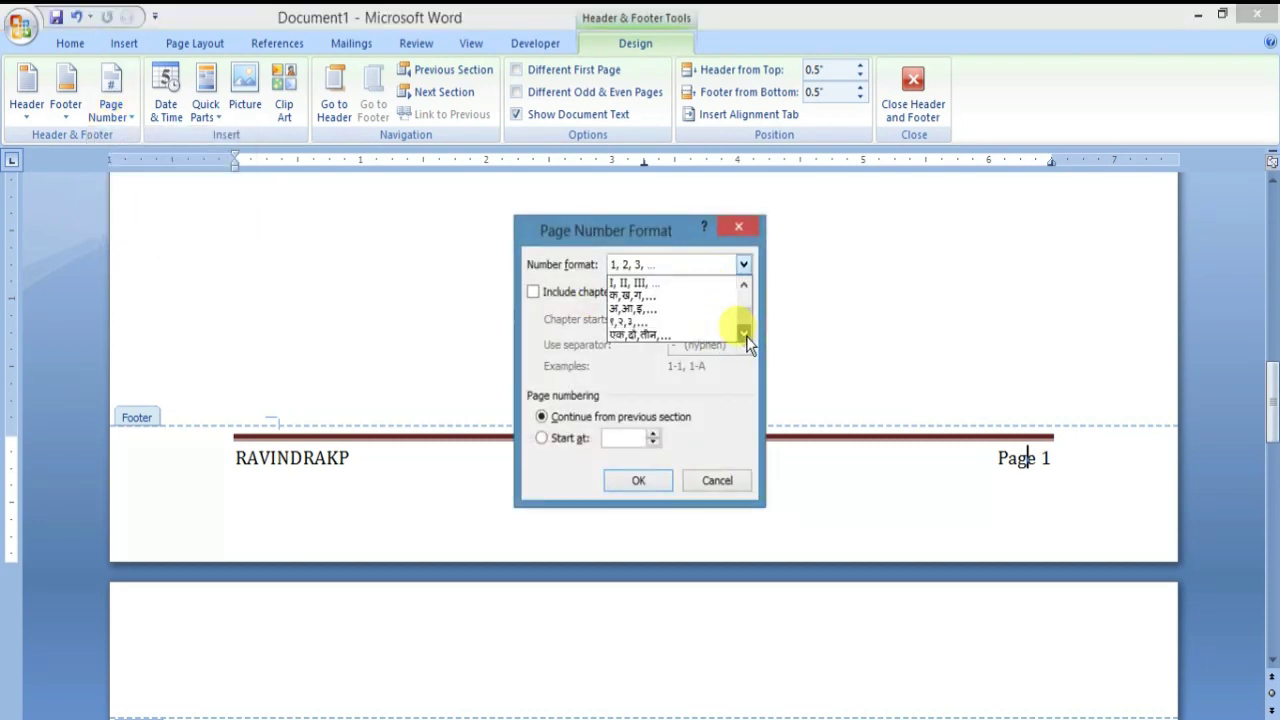
{"action": "left_click", "coordinate": [742, 285]}
{"action": "left_click", "coordinate": [742, 285]}
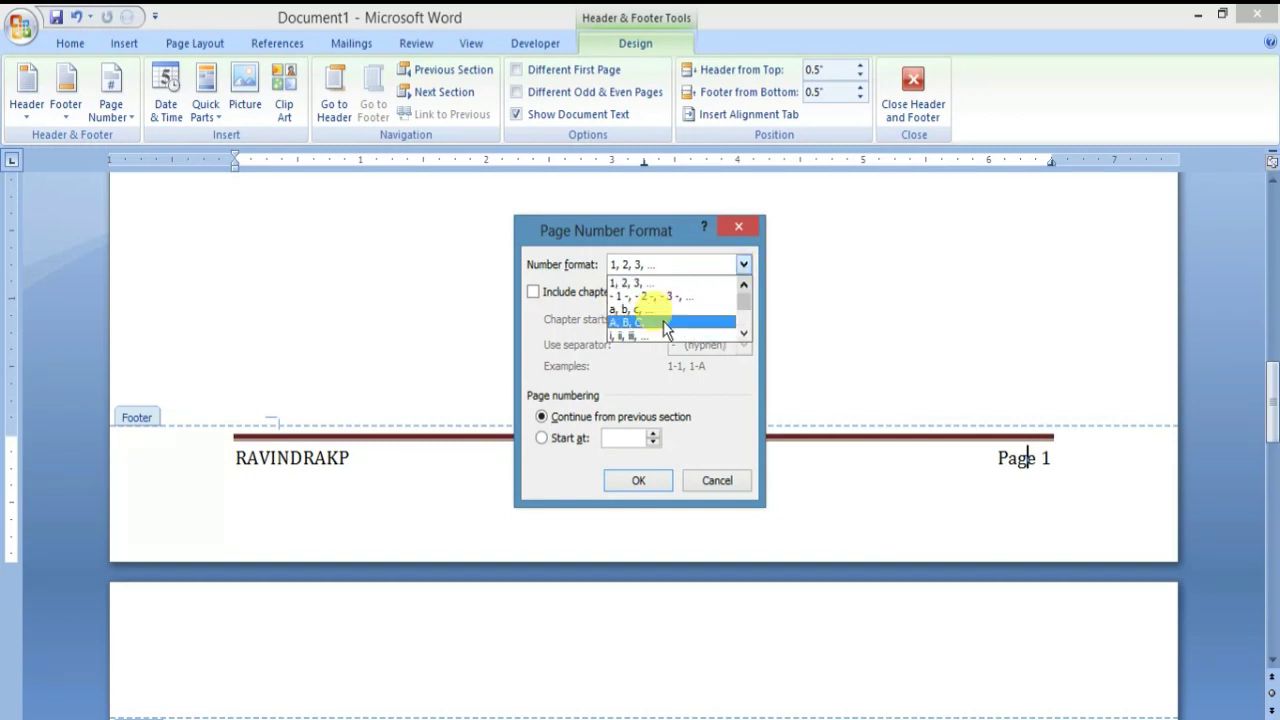
{"action": "left_click", "coordinate": [640, 296]}
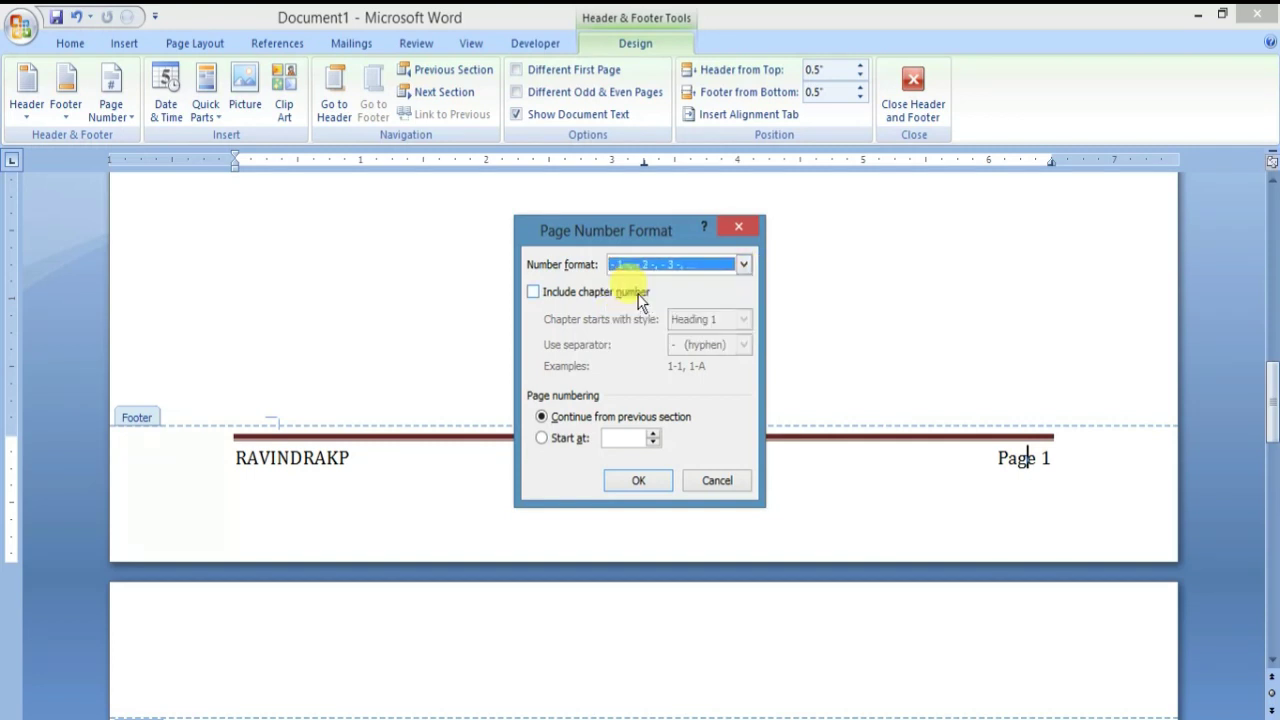
{"action": "left_click", "coordinate": [636, 484]}
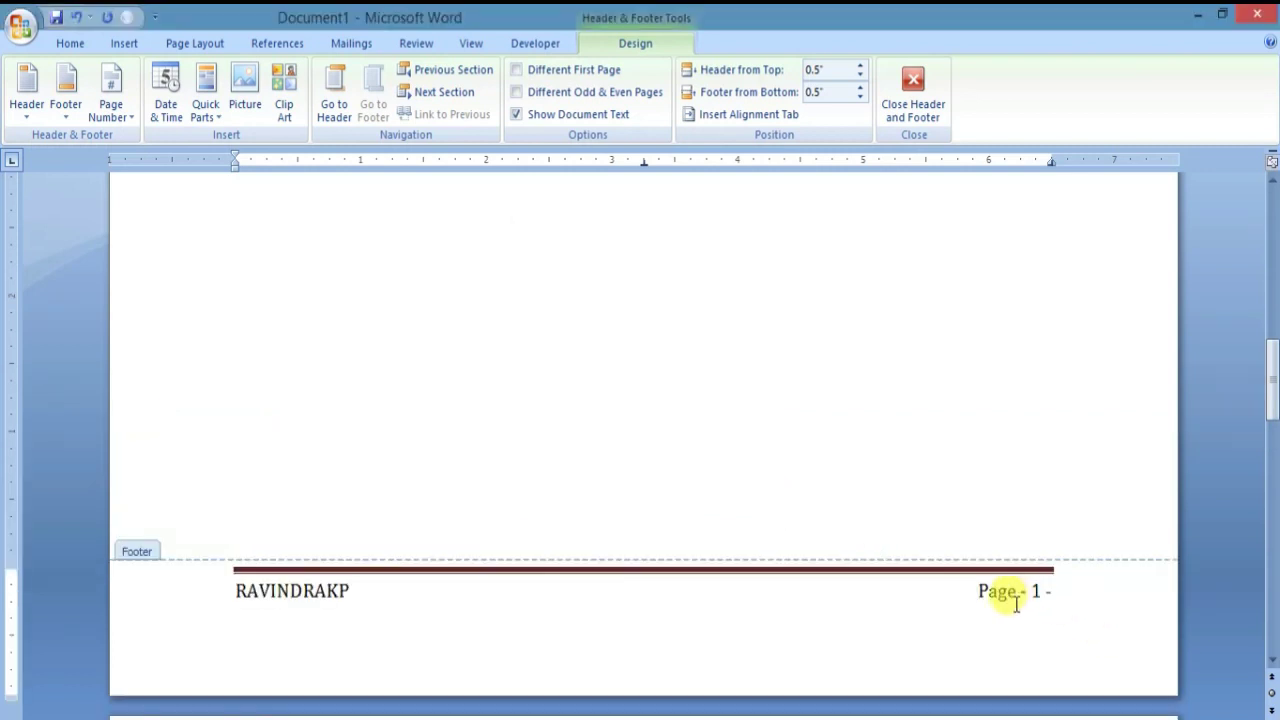
{"action": "left_click", "coordinate": [121, 118]}
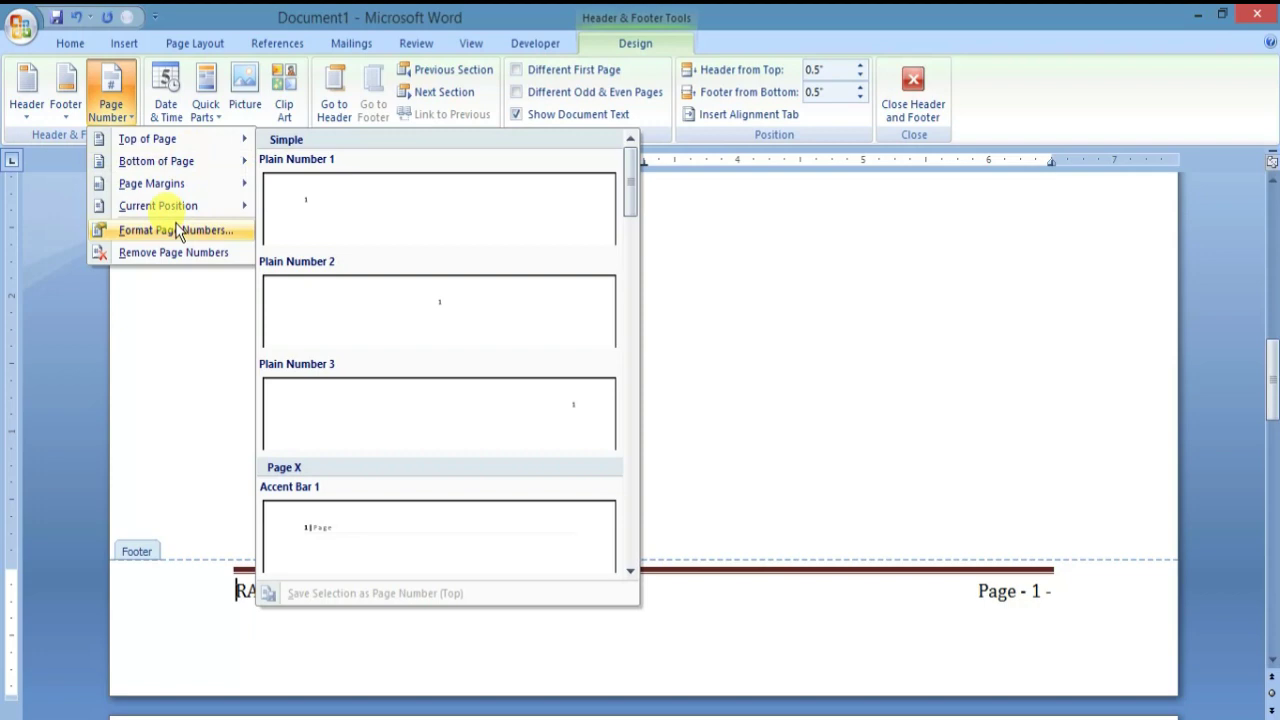
{"action": "mouse_move", "coordinate": [158, 205]}
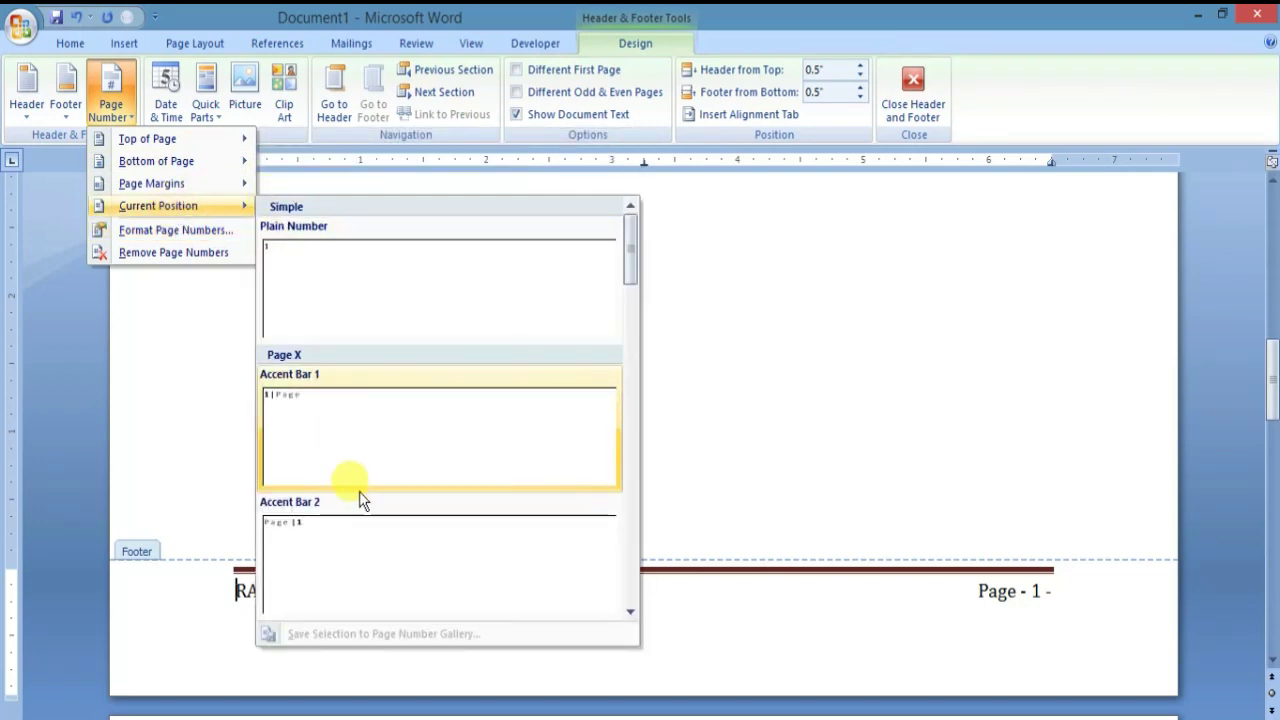
Switch the page number format to A, B, C and confirm page 2 reads Page B
{"action": "left_click", "coordinate": [199, 236]}
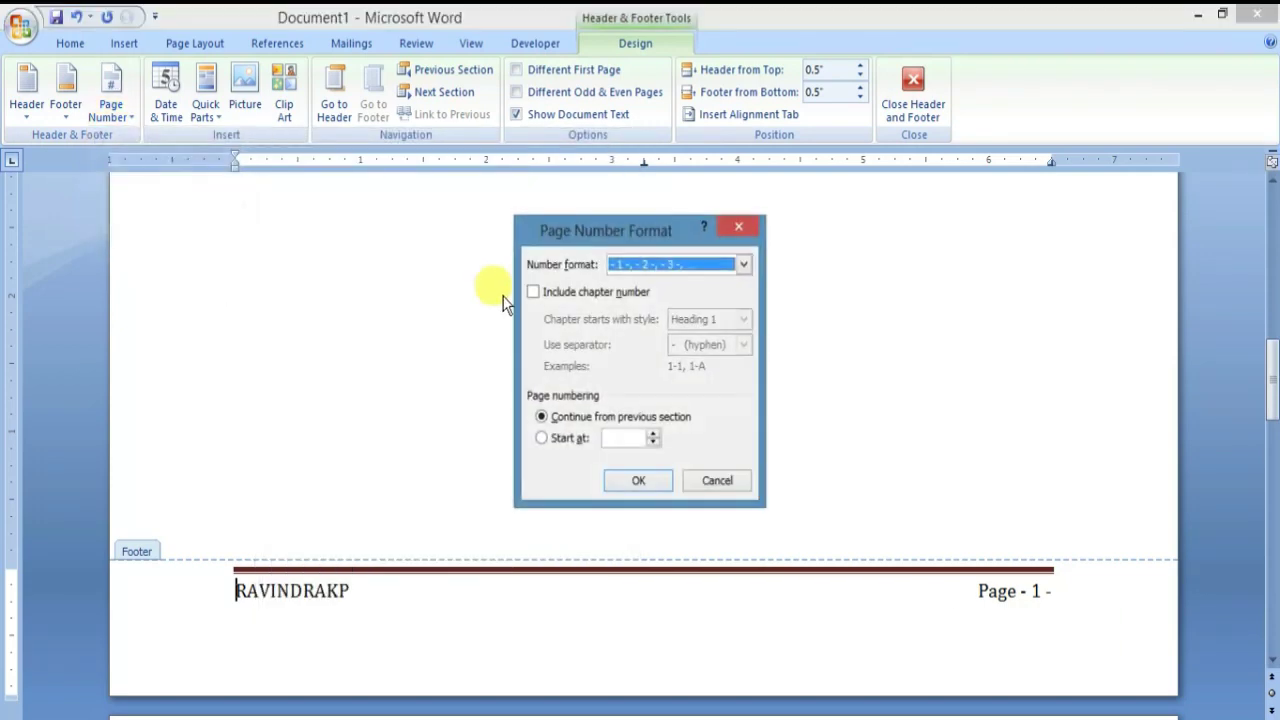
{"action": "left_click", "coordinate": [645, 265]}
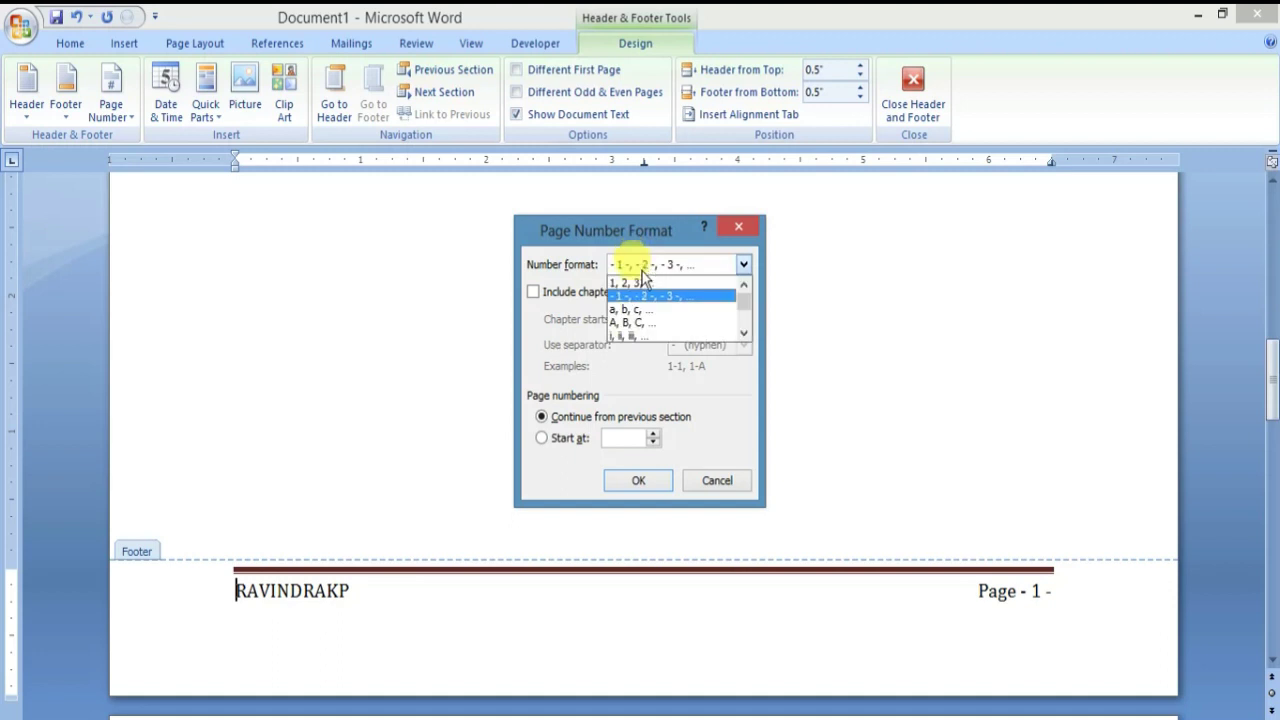
{"action": "left_click", "coordinate": [657, 328]}
{"action": "left_click", "coordinate": [640, 485]}
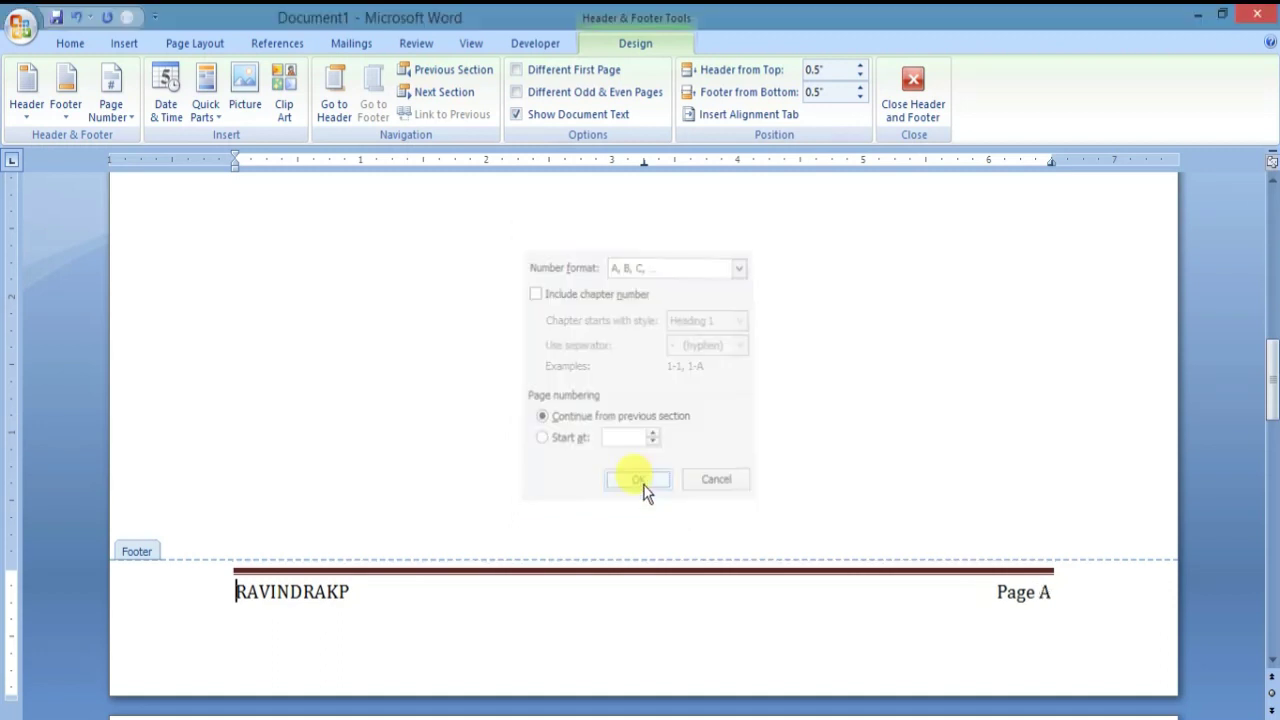
{"action": "scroll", "coordinate": [1062, 602], "scroll_direction": "down", "scroll_amount": 4}
{"action": "scroll", "coordinate": [1062, 602], "scroll_direction": "down", "scroll_amount": 6}
{"action": "scroll", "coordinate": [1062, 602], "scroll_direction": "down", "scroll_amount": 2}
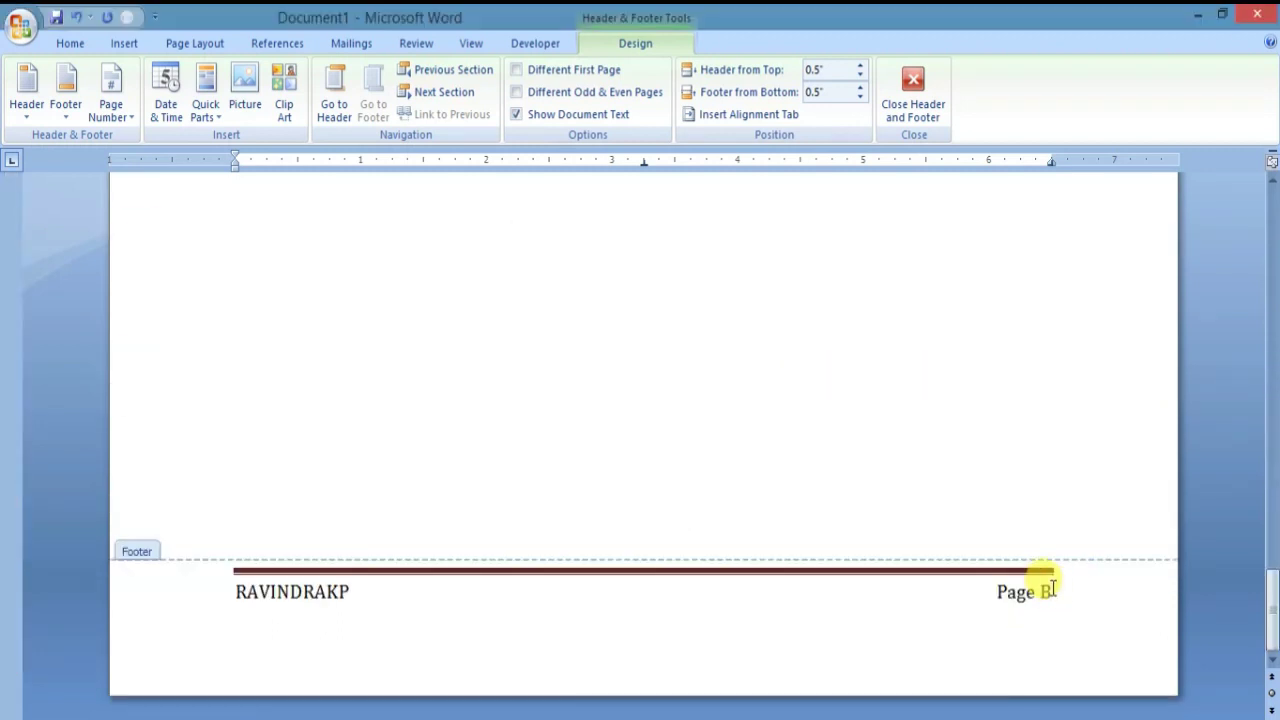
{"action": "left_click", "coordinate": [130, 100]}
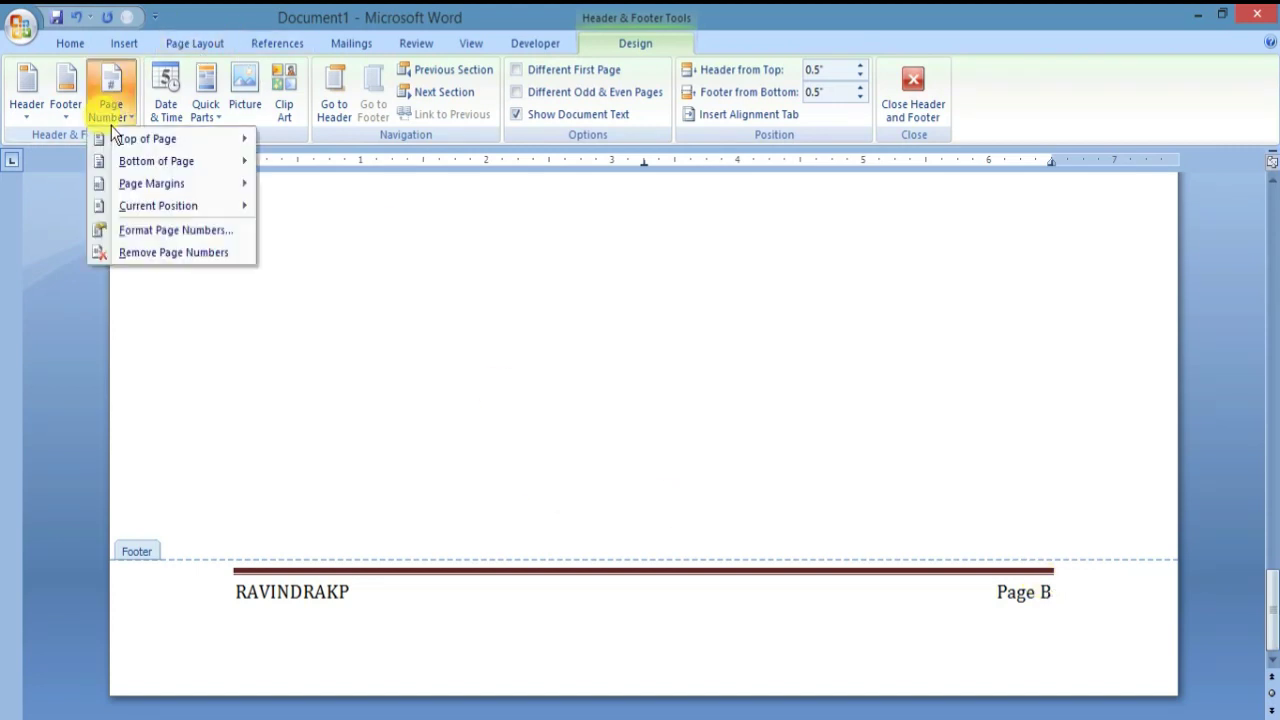
Reset the page number format to 1, 2, 3 and scroll through the pages to verify
{"action": "left_click", "coordinate": [177, 229]}
{"action": "left_click", "coordinate": [743, 264]}
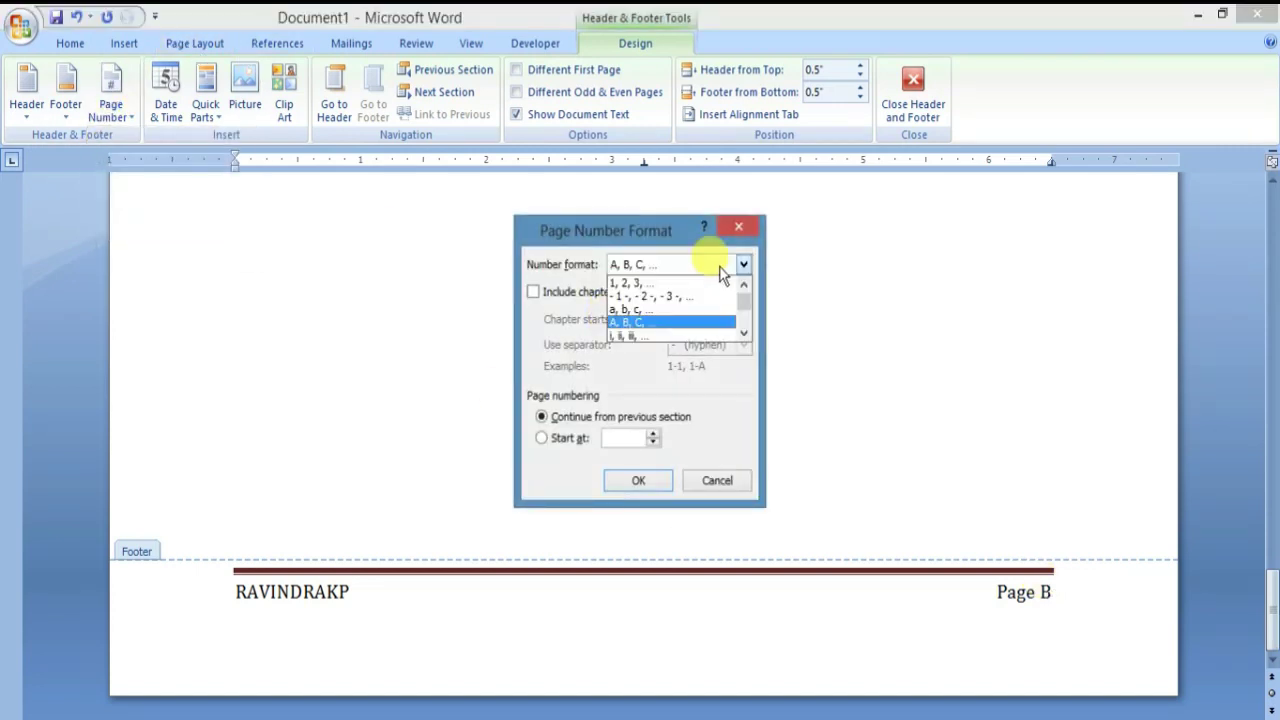
{"action": "left_click", "coordinate": [630, 279]}
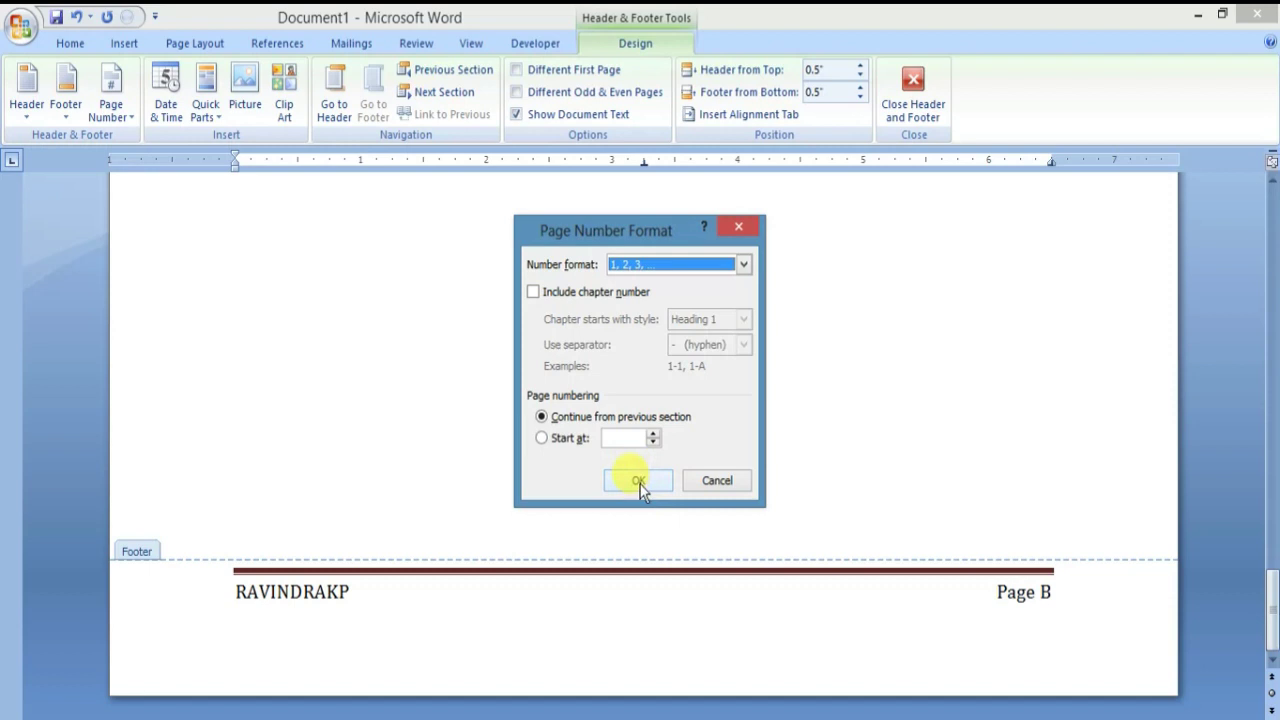
{"action": "left_click", "coordinate": [638, 482]}
{"action": "scroll", "coordinate": [850, 460], "scroll_direction": "down", "scroll_amount": 5}
{"action": "scroll", "coordinate": [917, 443], "scroll_direction": "down", "scroll_amount": 2}
{"action": "scroll", "coordinate": [917, 443], "scroll_direction": "down", "scroll_amount": 2}
{"action": "scroll", "coordinate": [930, 448], "scroll_direction": "up", "scroll_amount": 10}
{"action": "scroll", "coordinate": [1000, 455], "scroll_direction": "down", "scroll_amount": 3}
{"action": "scroll", "coordinate": [1046, 458], "scroll_direction": "down", "scroll_amount": 5}
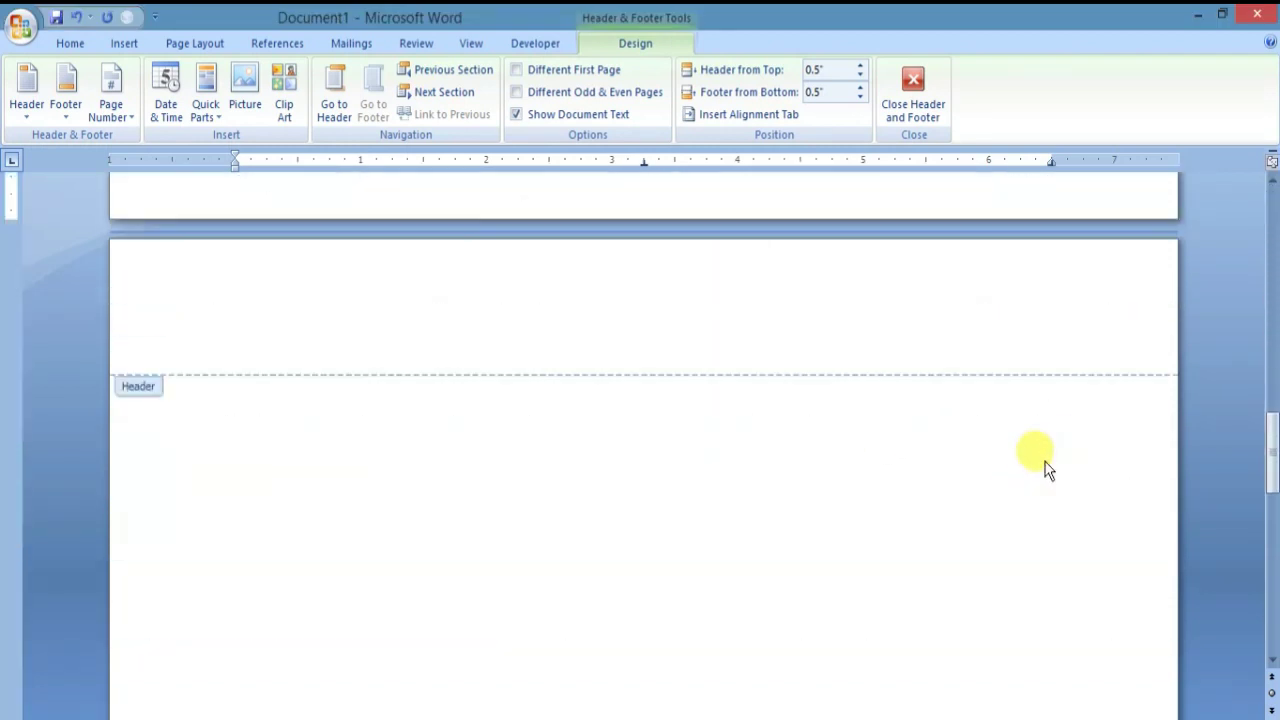
{"action": "scroll", "coordinate": [1046, 466], "scroll_direction": "down", "scroll_amount": 10}
{"action": "scroll", "coordinate": [1046, 466], "scroll_direction": "up", "scroll_amount": 2}
{"action": "scroll", "coordinate": [586, 401], "scroll_direction": "up", "scroll_amount": 10}
{"action": "scroll", "coordinate": [307, 276], "scroll_direction": "up", "scroll_amount": 6}
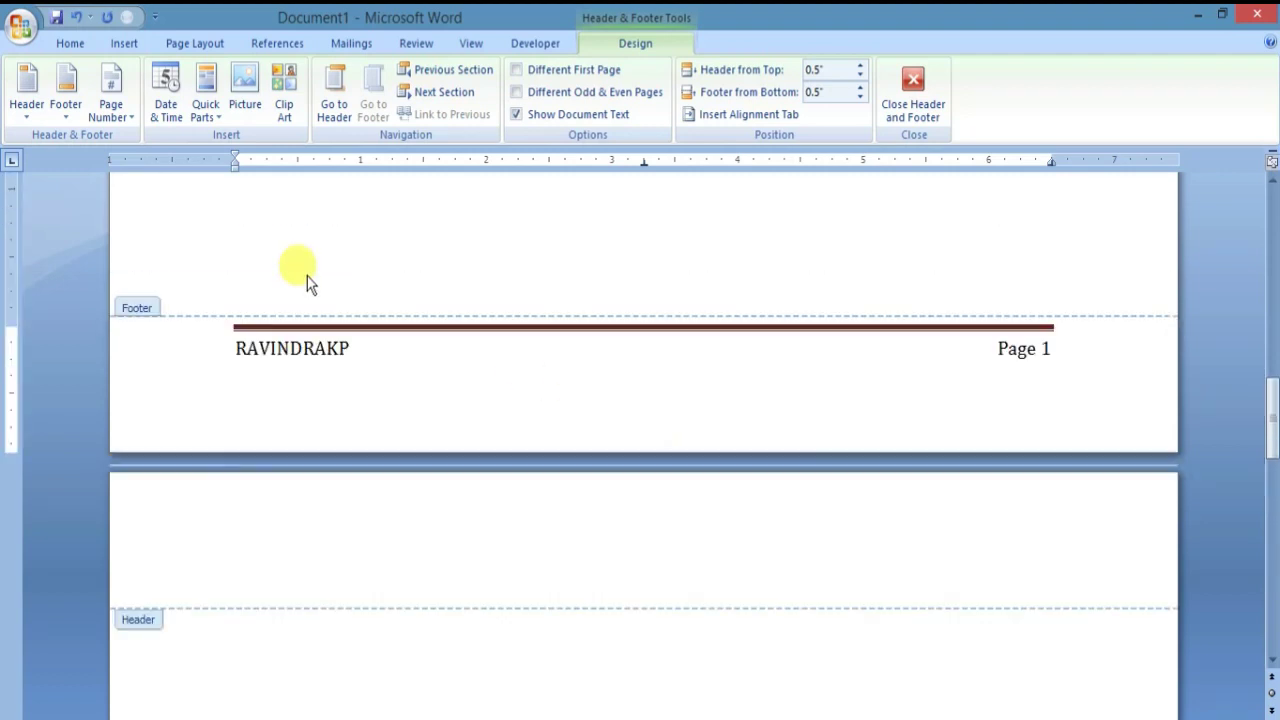
{"action": "scroll", "coordinate": [307, 276], "scroll_direction": "up", "scroll_amount": 7}
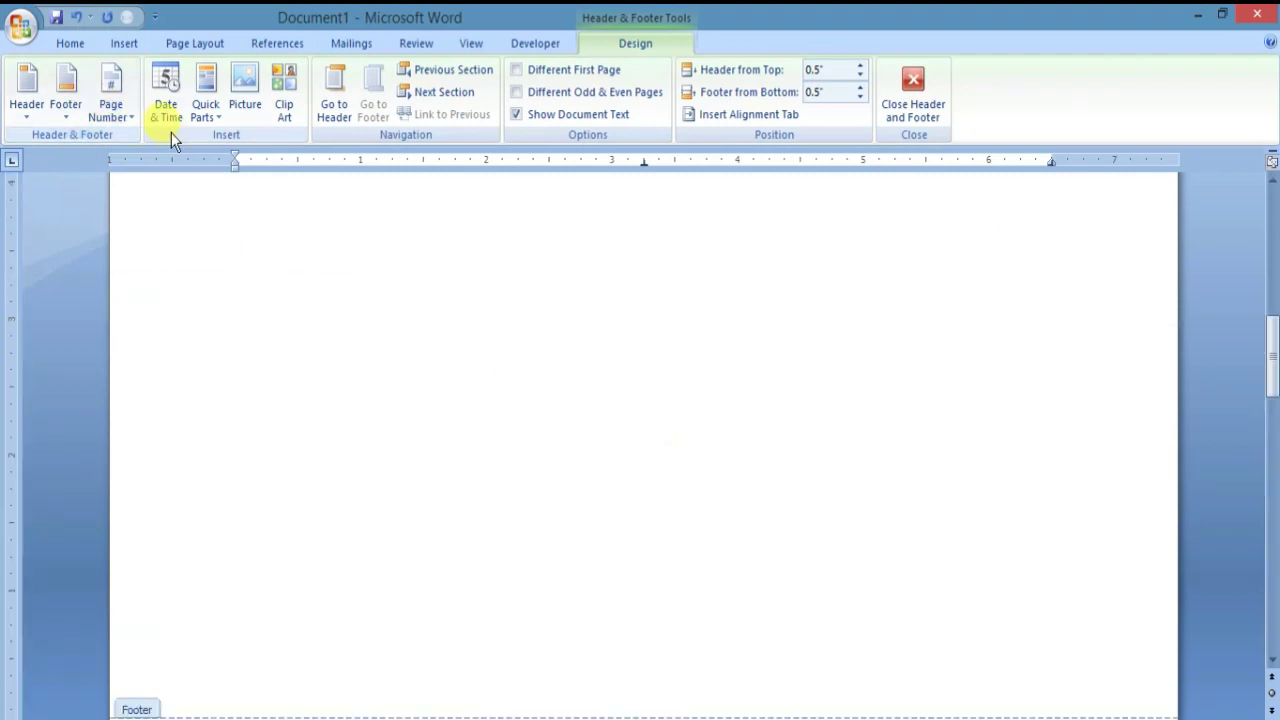
{"action": "left_click", "coordinate": [114, 115]}
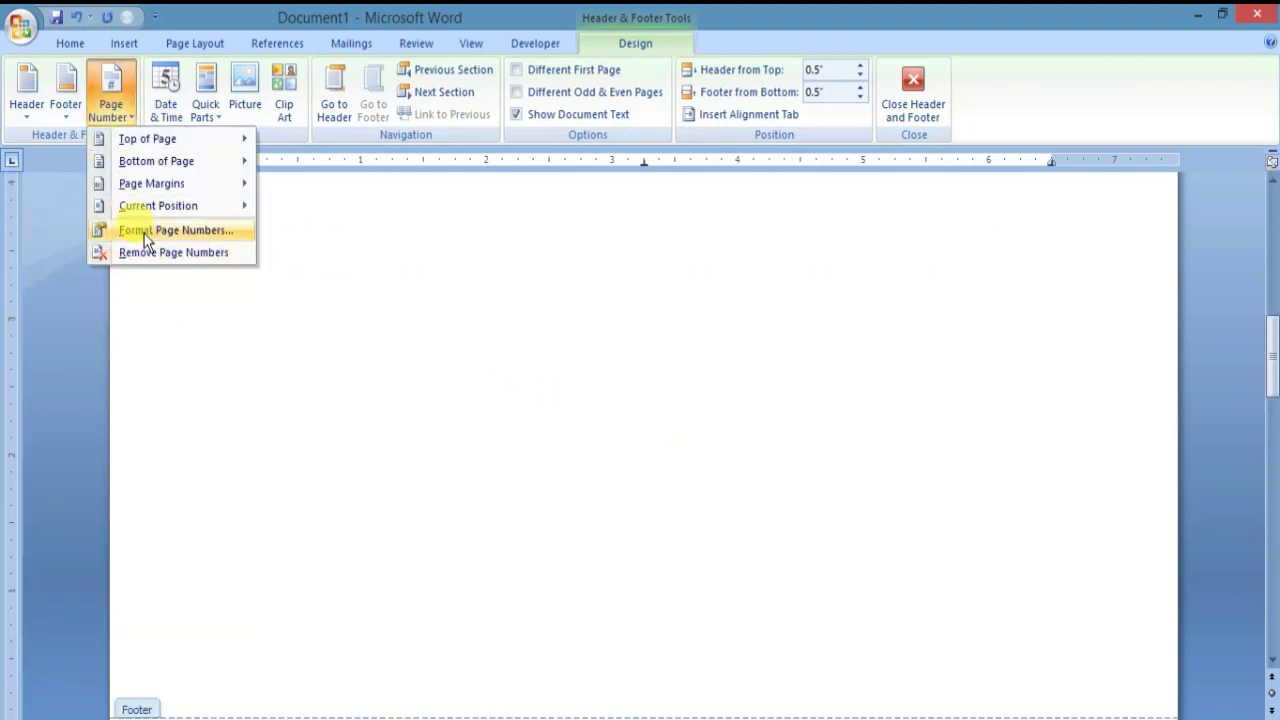
Set page numbering to start at 7 and check the pages read Page 7 and Page 8
{"action": "left_click", "coordinate": [172, 232]}
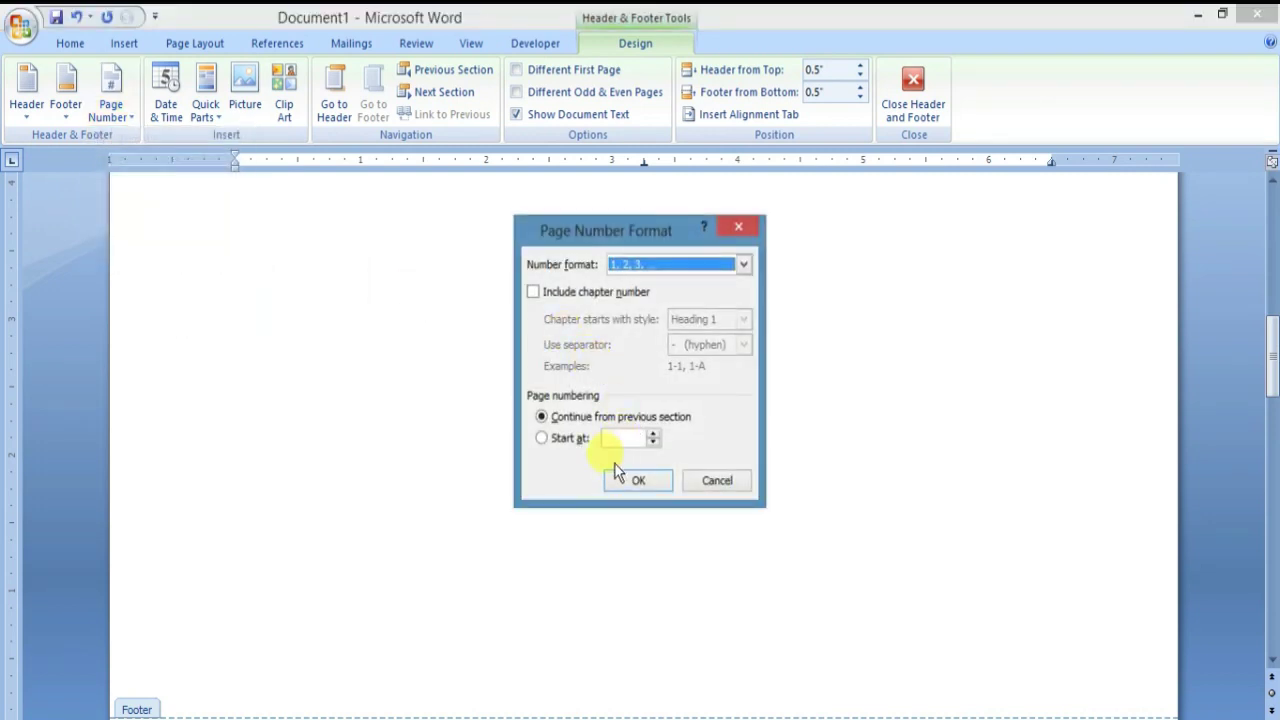
{"action": "left_click", "coordinate": [541, 438]}
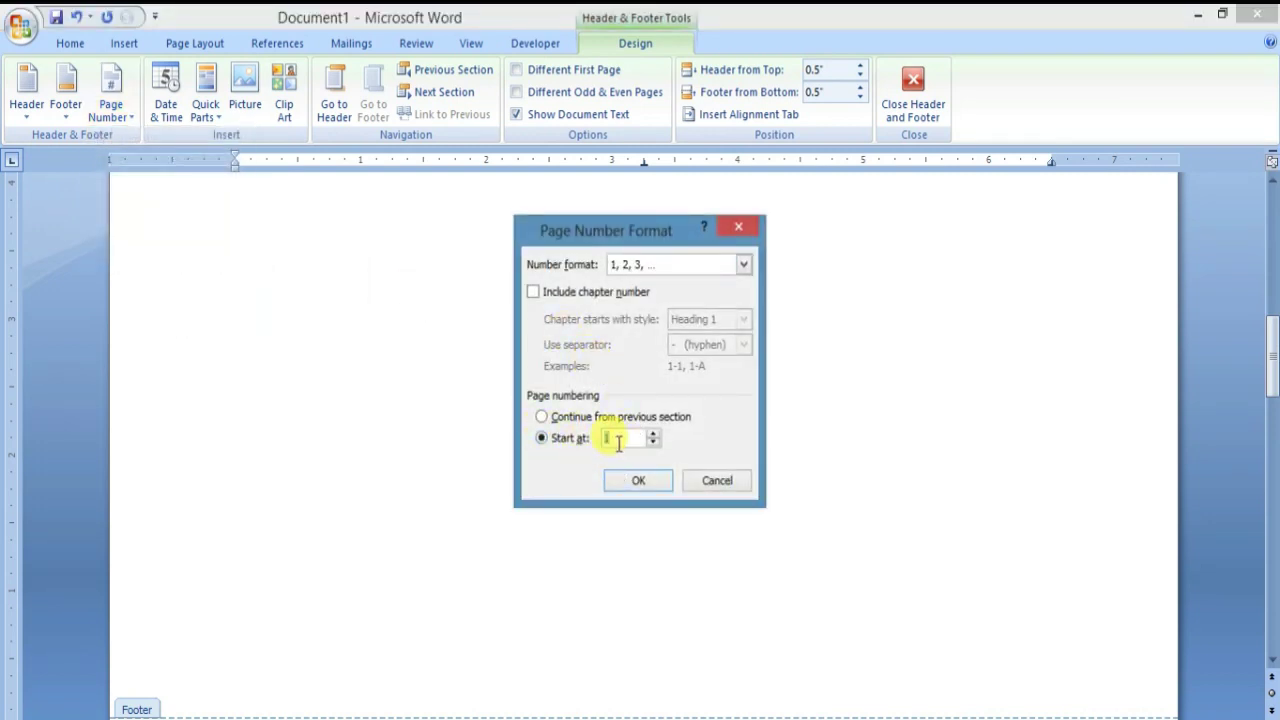
{"action": "left_click", "coordinate": [652, 435]}
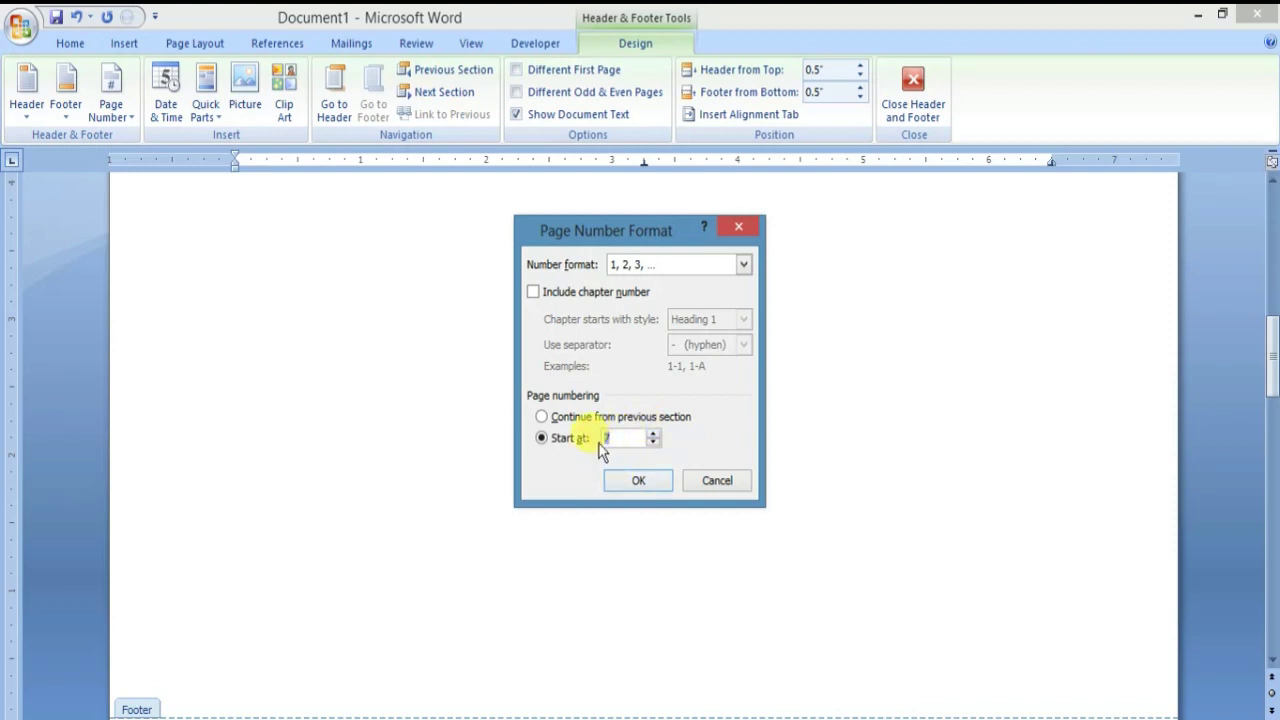
{"action": "left_click", "coordinate": [636, 481]}
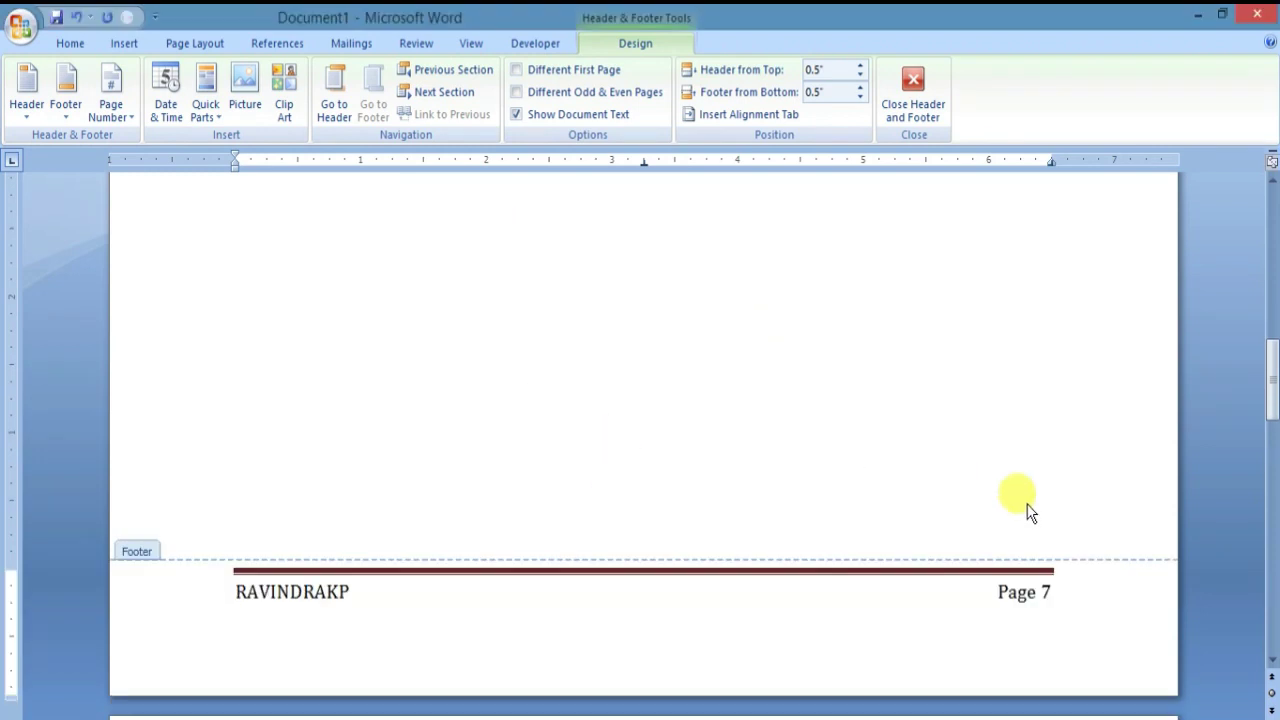
{"action": "scroll", "coordinate": [1000, 520], "scroll_direction": "down", "scroll_amount": 5}
{"action": "scroll", "coordinate": [1060, 460], "scroll_direction": "down", "scroll_amount": 5}
{"action": "scroll", "coordinate": [1050, 500], "scroll_direction": "down", "scroll_amount": 10}
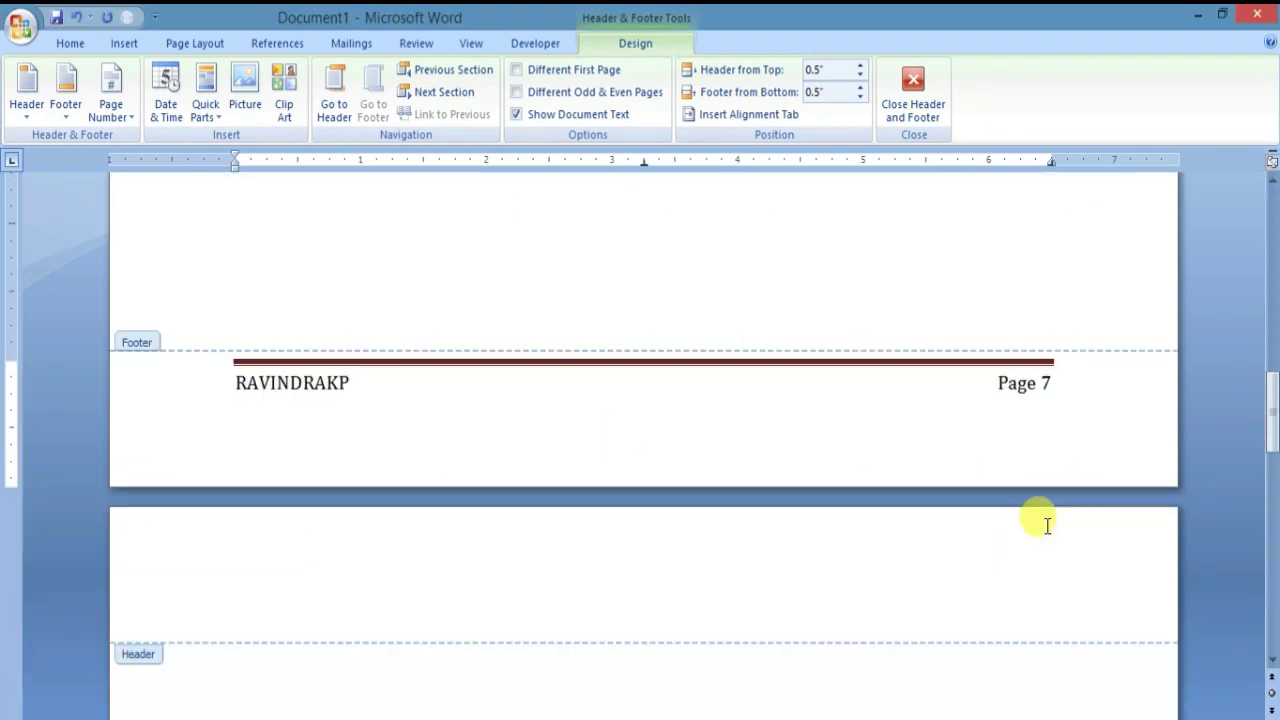
{"action": "scroll", "coordinate": [1004, 400], "scroll_direction": "down", "scroll_amount": 5}
{"action": "scroll", "coordinate": [1004, 402], "scroll_direction": "down", "scroll_amount": 2}
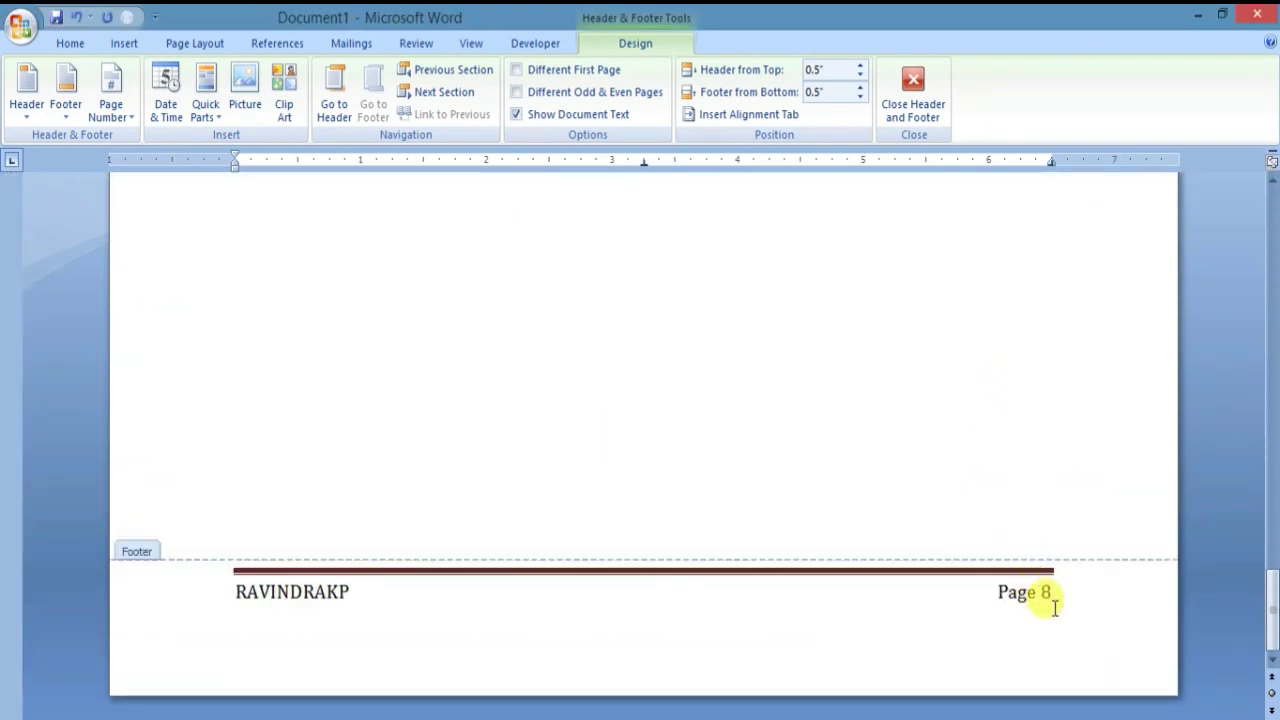
Deselect the footer text and close footer editing
{"action": "left_click_drag", "start_coordinate": [1058, 598], "coordinate": [996, 592]}
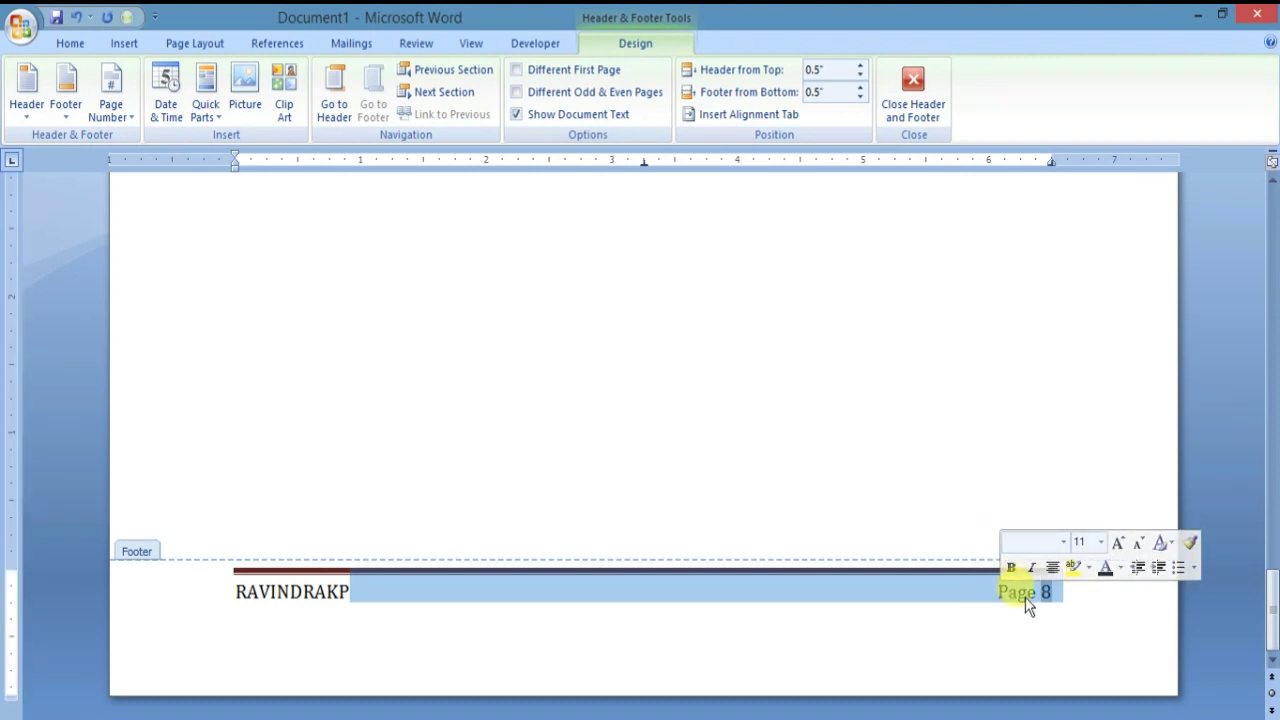
{"action": "left_click", "coordinate": [1026, 596]}
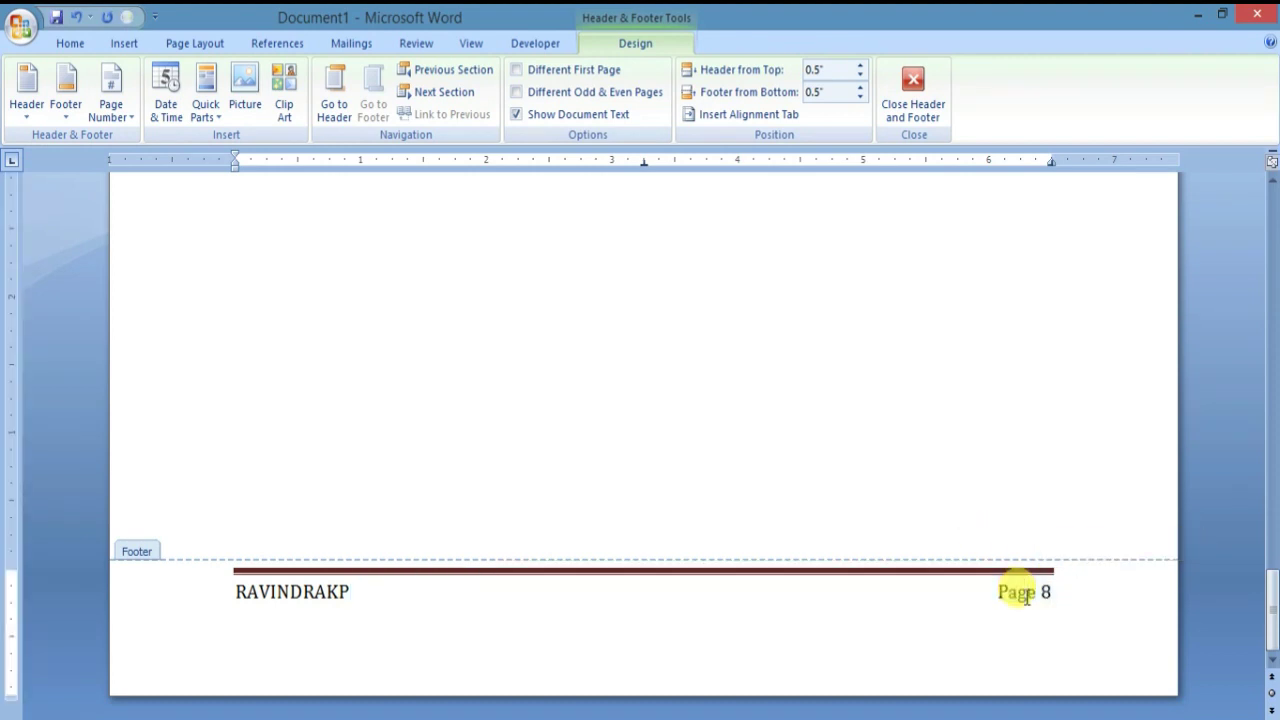
{"action": "left_click", "coordinate": [925, 110]}
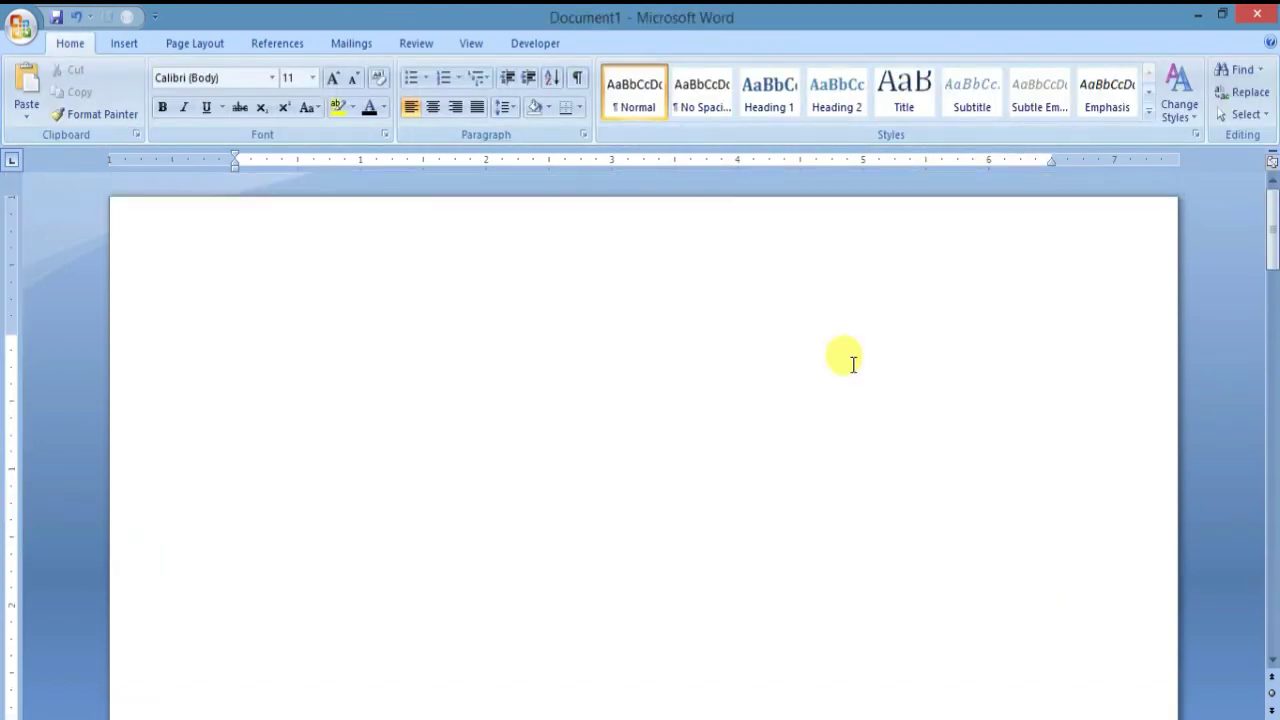
Open the existing footer for editing, select the author name, then close footer editing
{"action": "scroll", "coordinate": [870, 410], "scroll_direction": "down", "scroll_amount": 10}
{"action": "scroll", "coordinate": [975, 363], "scroll_direction": "down", "scroll_amount": 10}
{"action": "scroll", "coordinate": [975, 363], "scroll_direction": "down", "scroll_amount": 10}
{"action": "scroll", "coordinate": [975, 363], "scroll_direction": "up", "scroll_amount": 15}
{"action": "scroll", "coordinate": [975, 363], "scroll_direction": "up", "scroll_amount": 10}
{"action": "scroll", "coordinate": [975, 363], "scroll_direction": "up", "scroll_amount": 10}
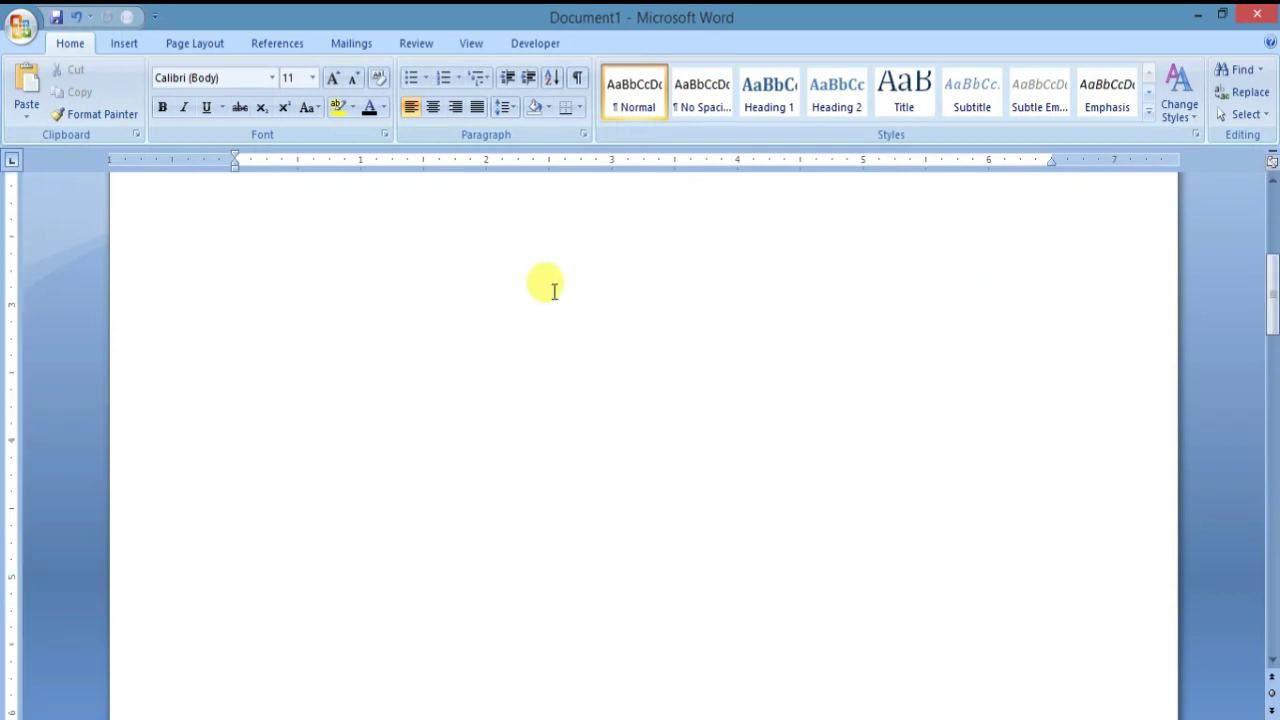
{"action": "left_click", "coordinate": [123, 43]}
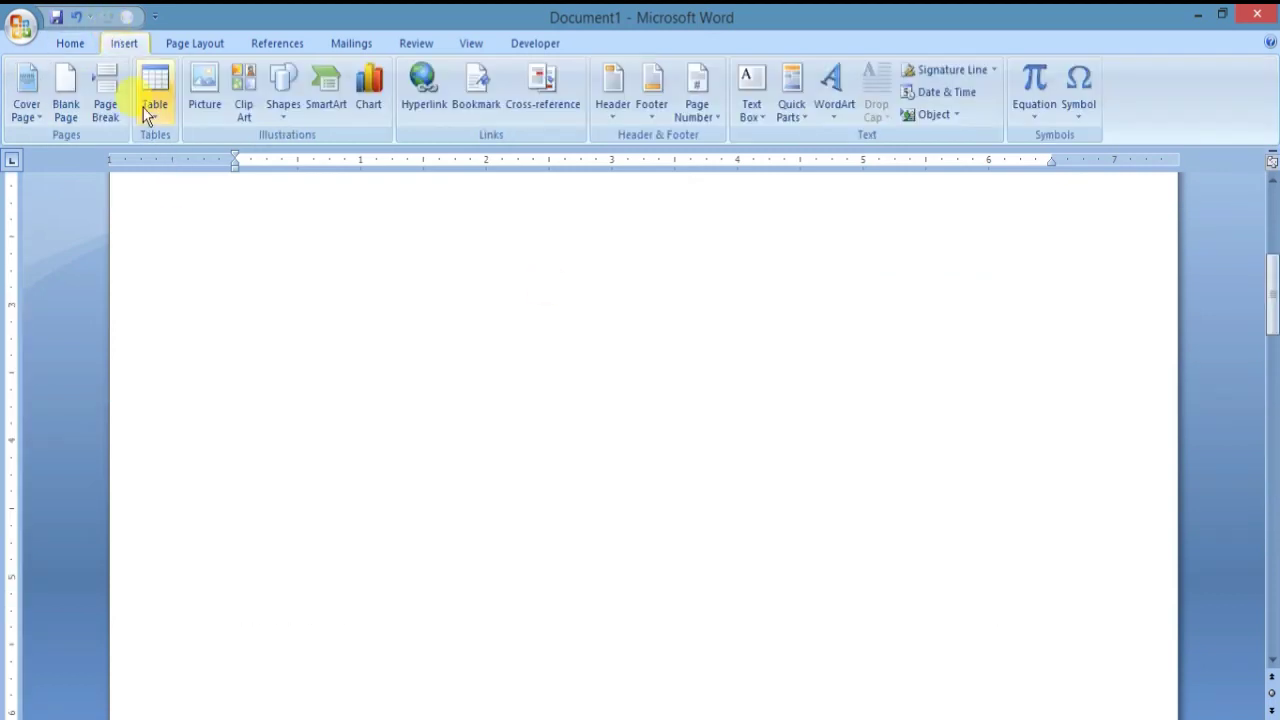
{"action": "left_click", "coordinate": [648, 120]}
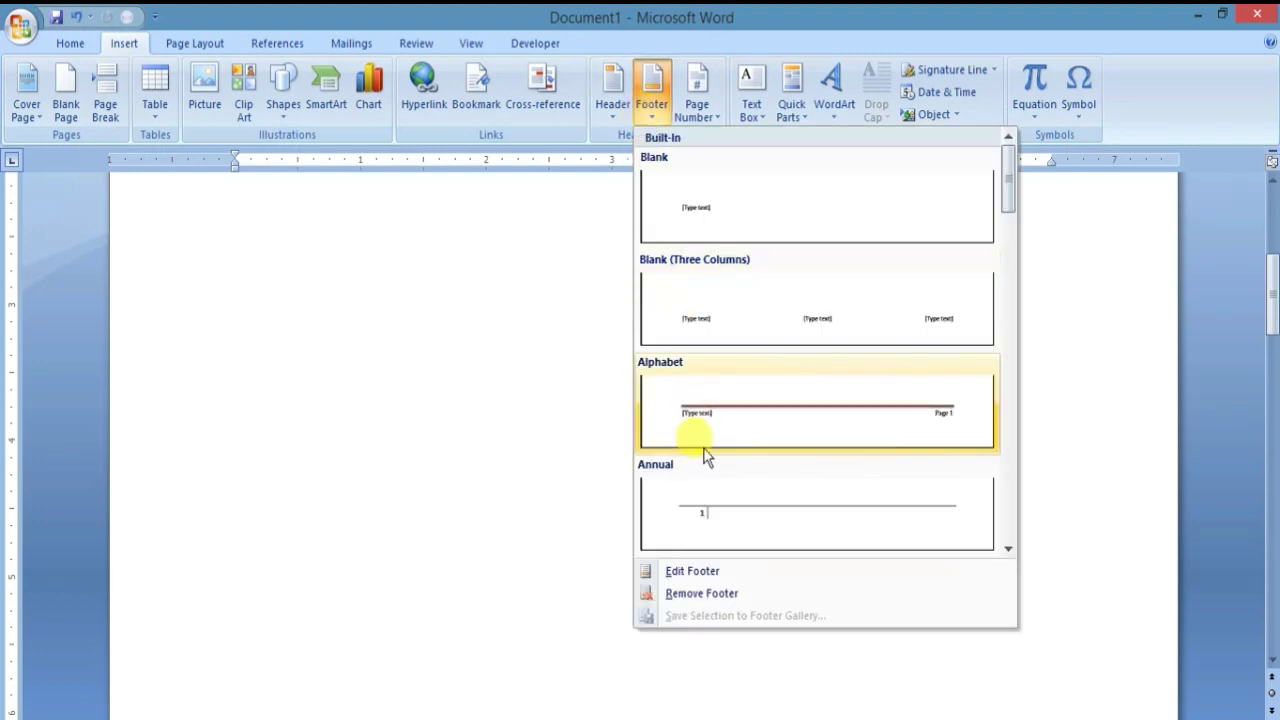
{"action": "left_click", "coordinate": [700, 571]}
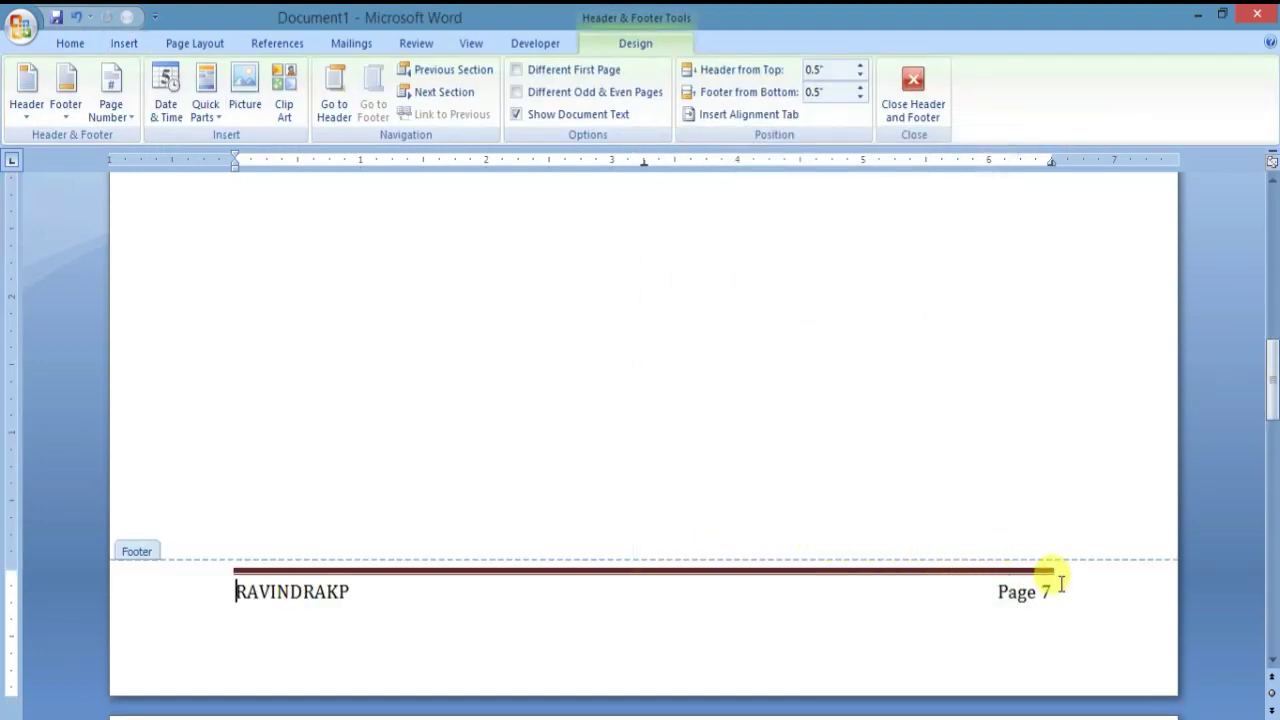
{"action": "double_click", "coordinate": [341, 588]}
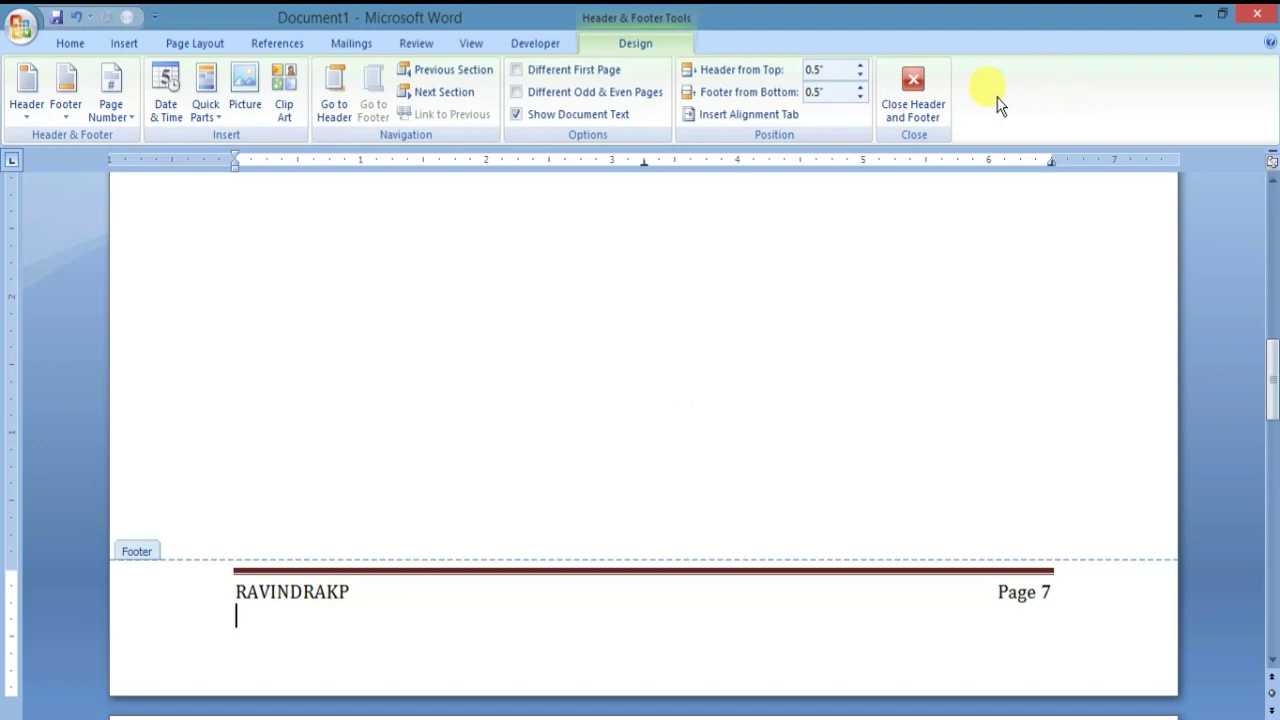
{"action": "left_click", "coordinate": [914, 95]}
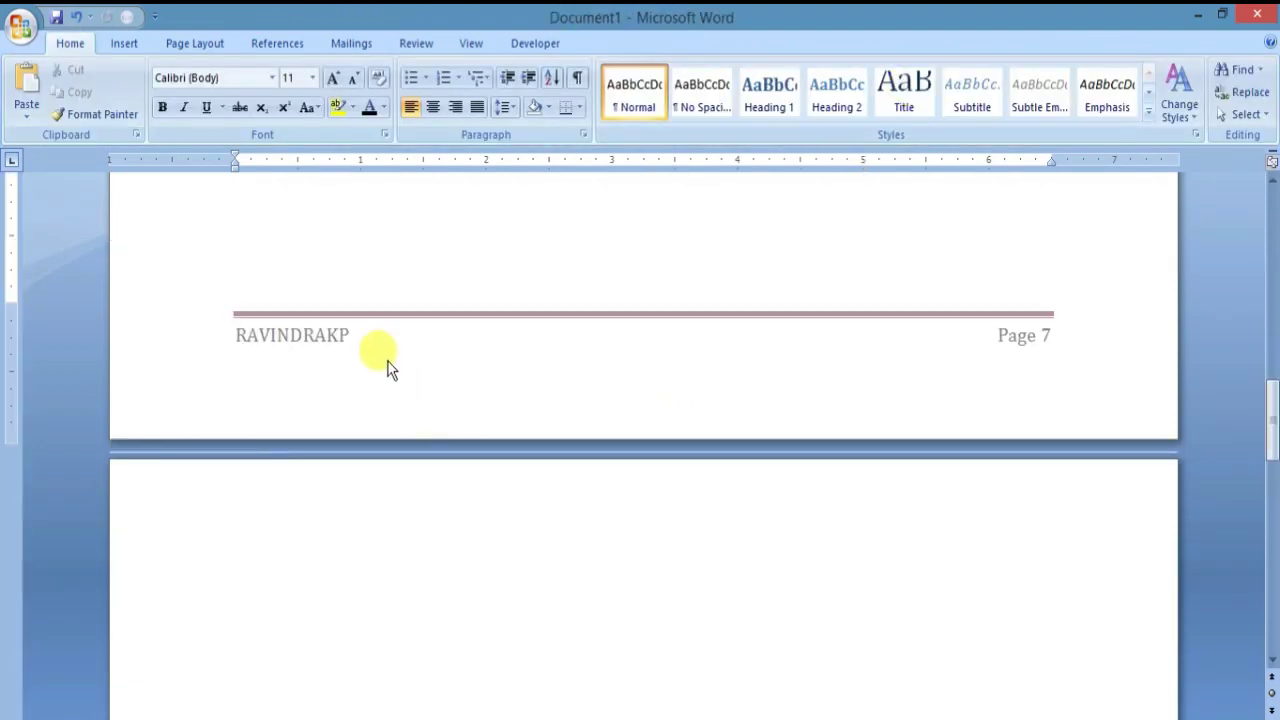
Remove the footer from the document using the Footer gallery's Remove Footer option
{"action": "left_click", "coordinate": [124, 43]}
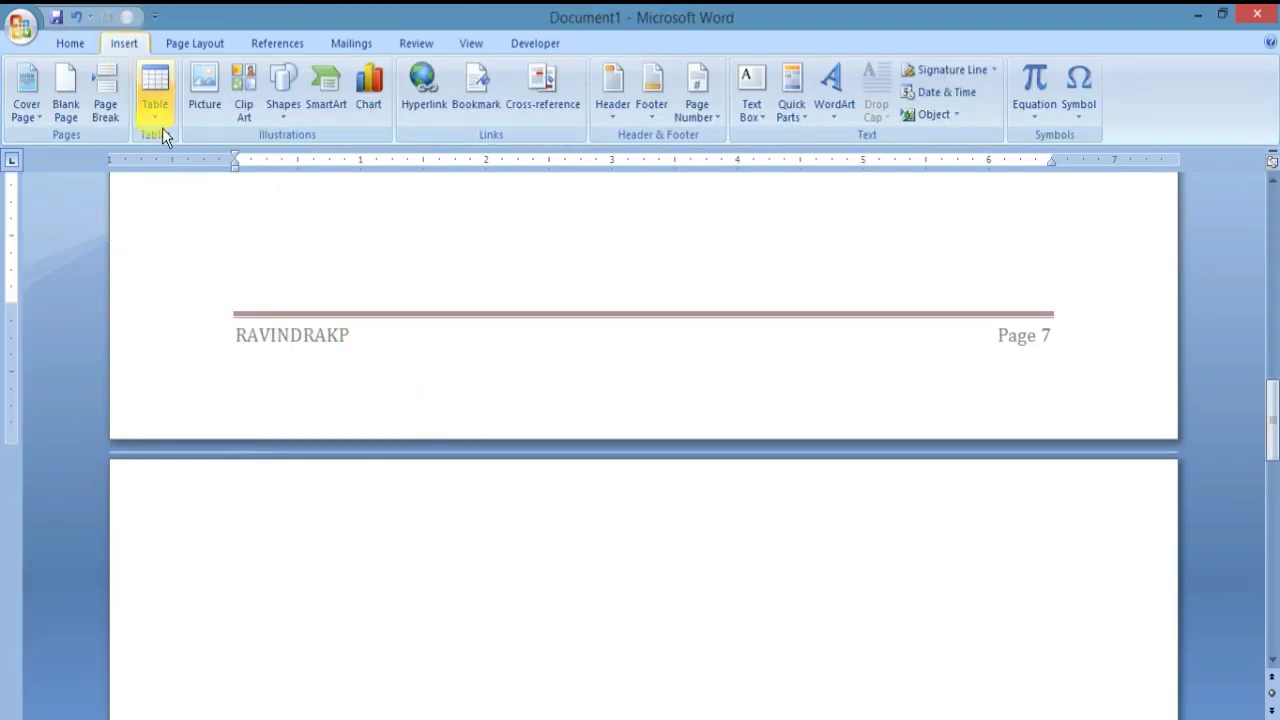
{"action": "left_click", "coordinate": [651, 118]}
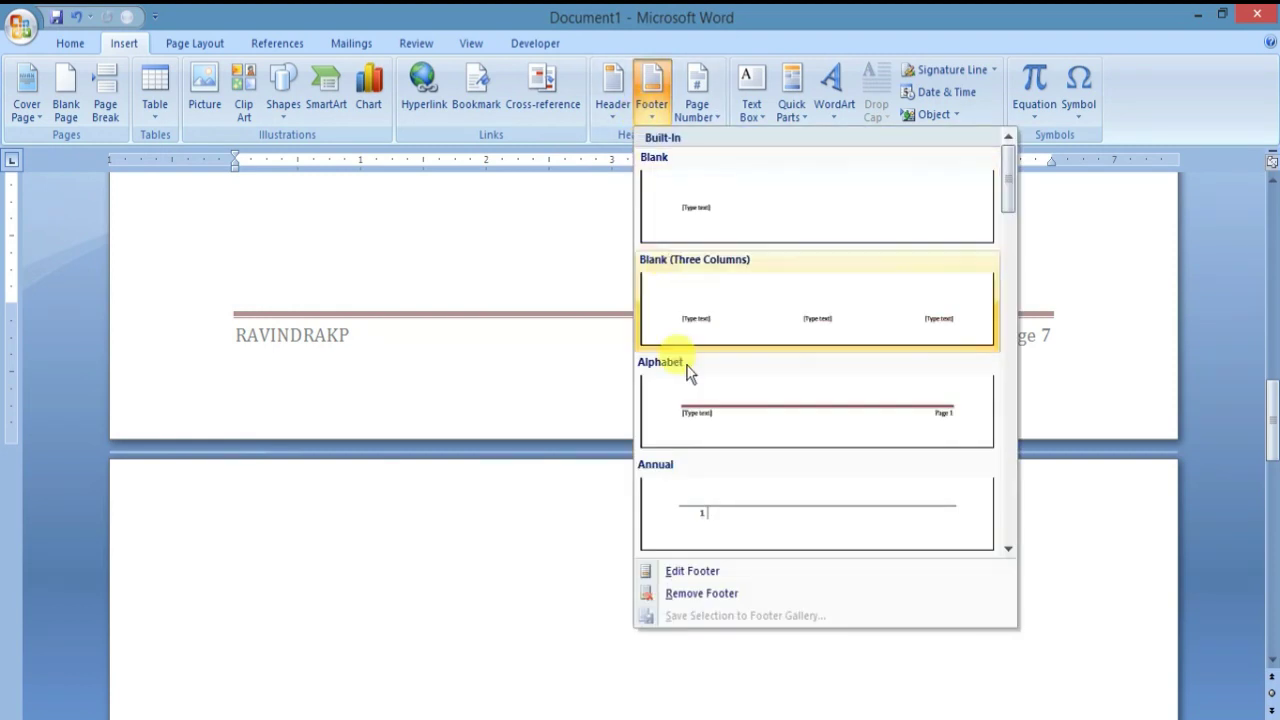
{"action": "left_click", "coordinate": [723, 594]}
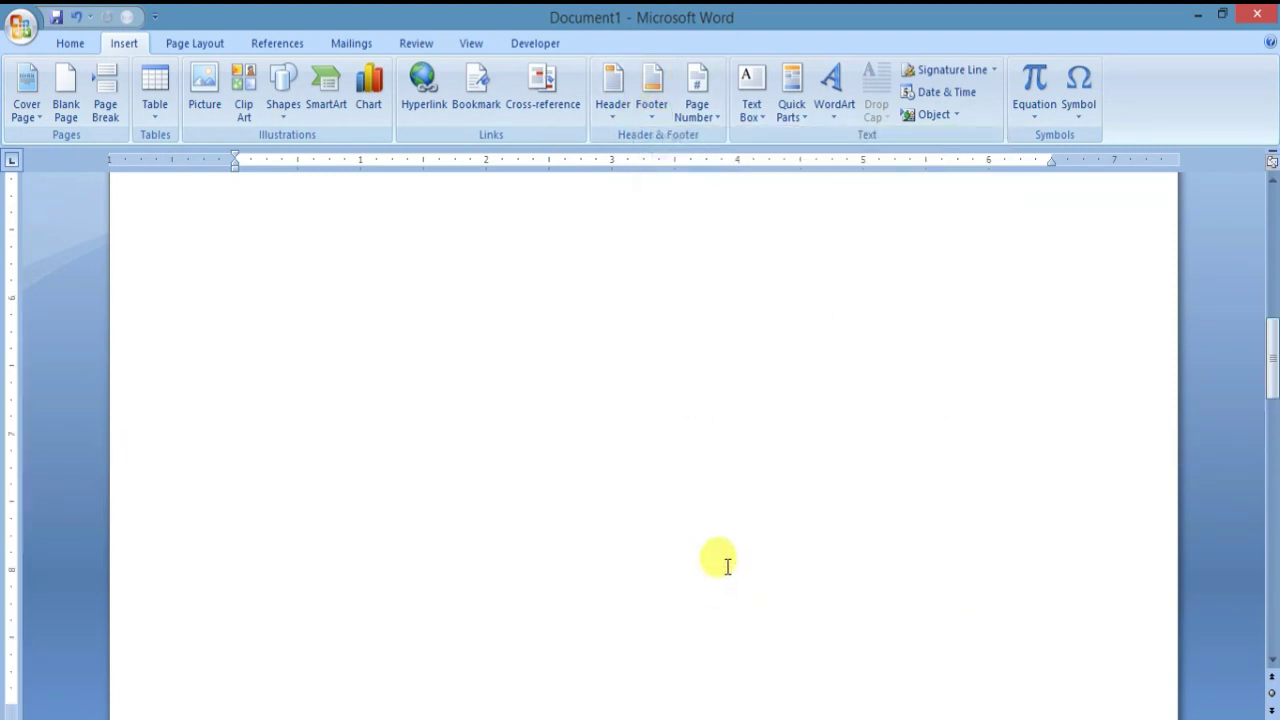